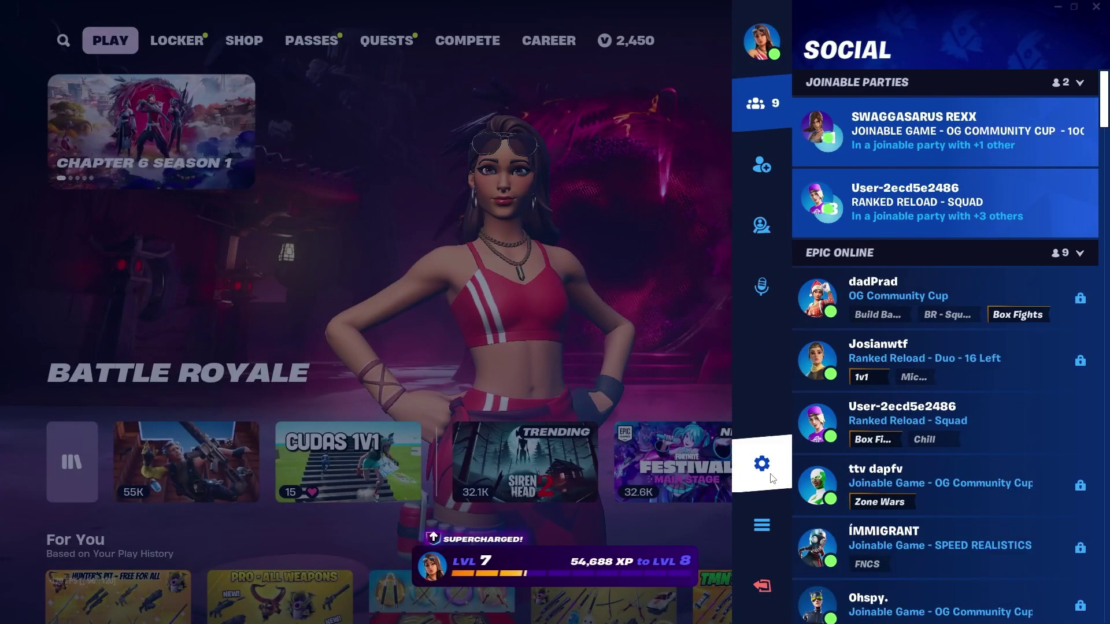
Step: Open Fortnite's settings from the social panel
click(771, 476)
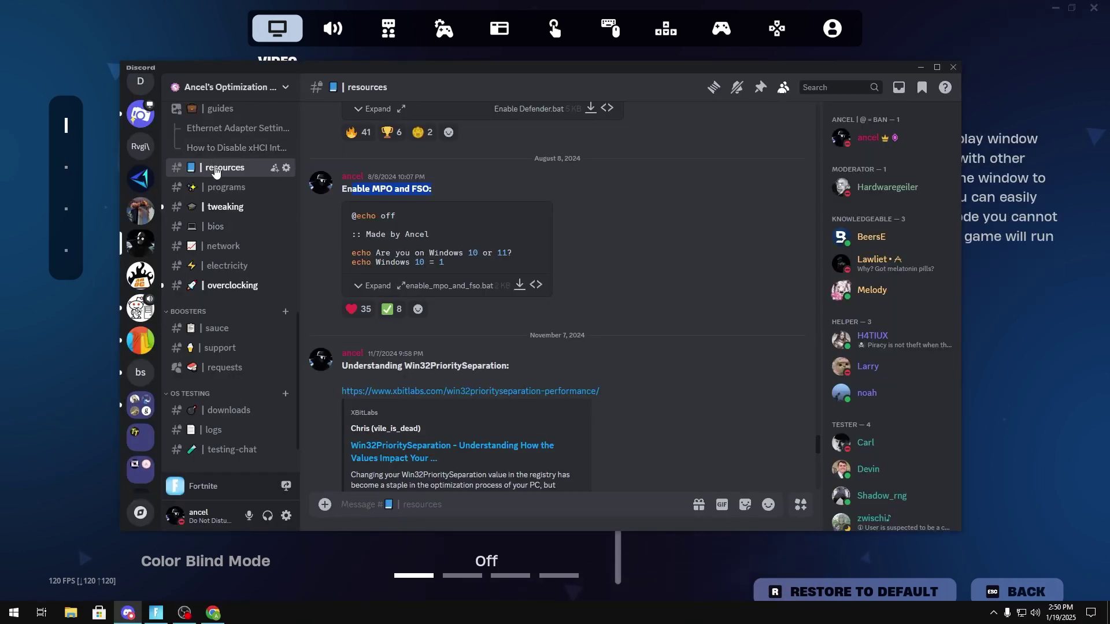
Step: In Discord, look at the "Enable MPO and FSO" script post in the server's resources channel
scroll(475, 192, down, 1)
scroll(440, 231, up, 2)
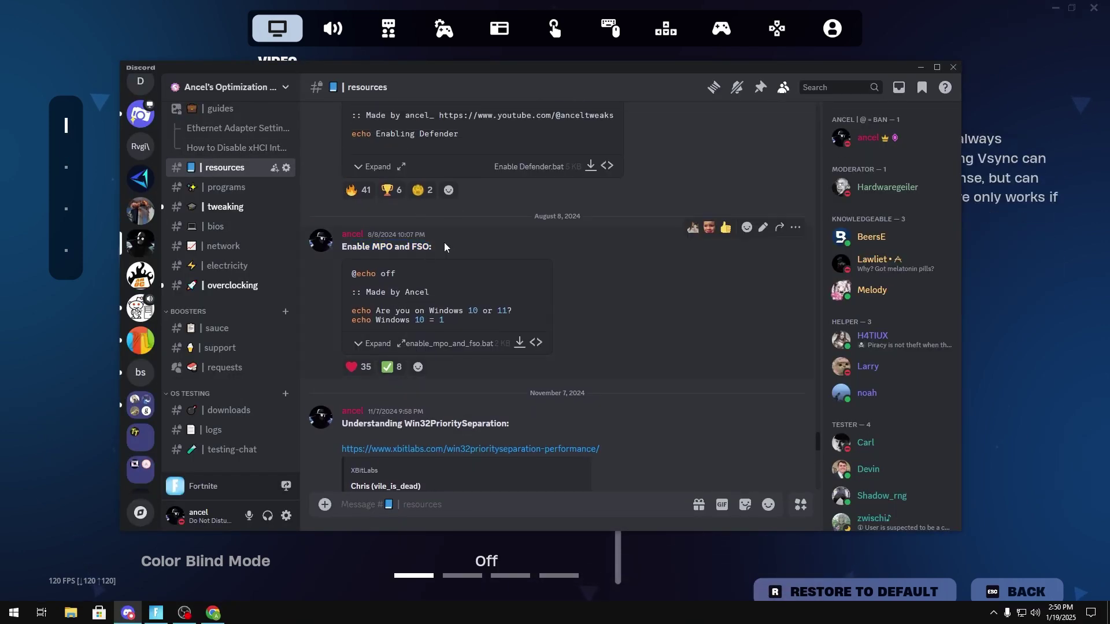
click(346, 243)
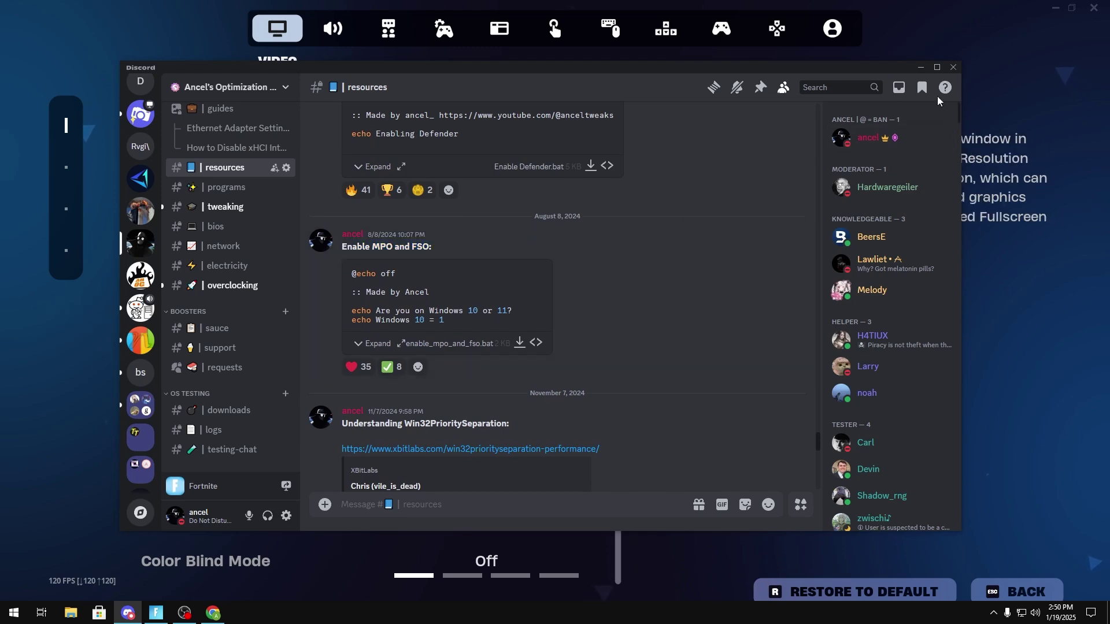
Step: Run enable_mpo_and_fso.bat from the desktop as administrator, answer 1 for Windows 10, and finish the script
right_click(431, 622)
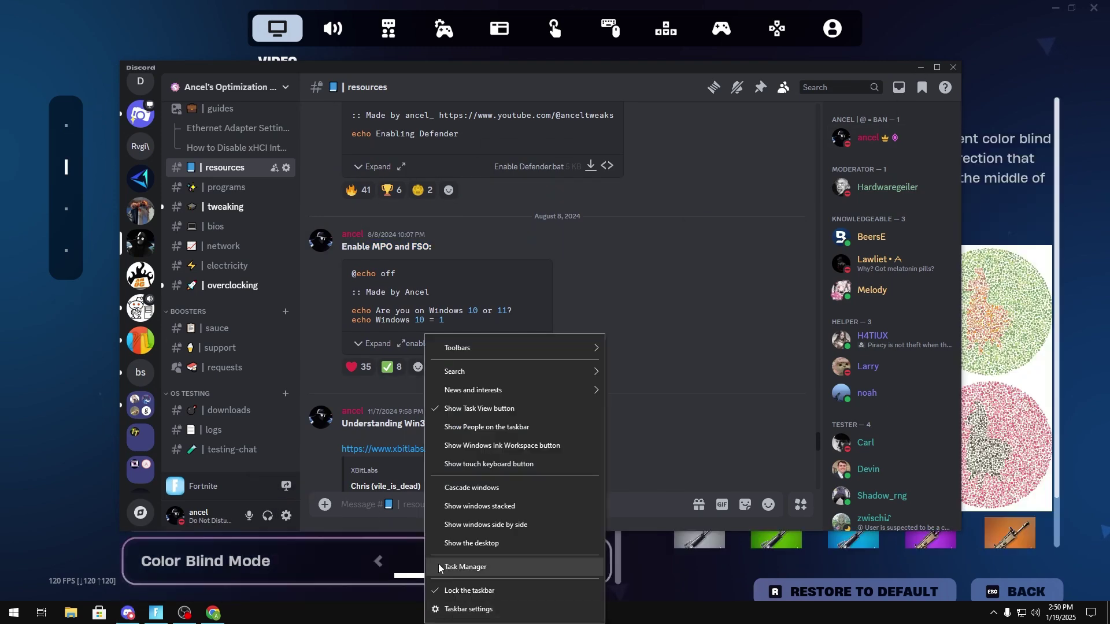
click(474, 540)
right_click(459, 197)
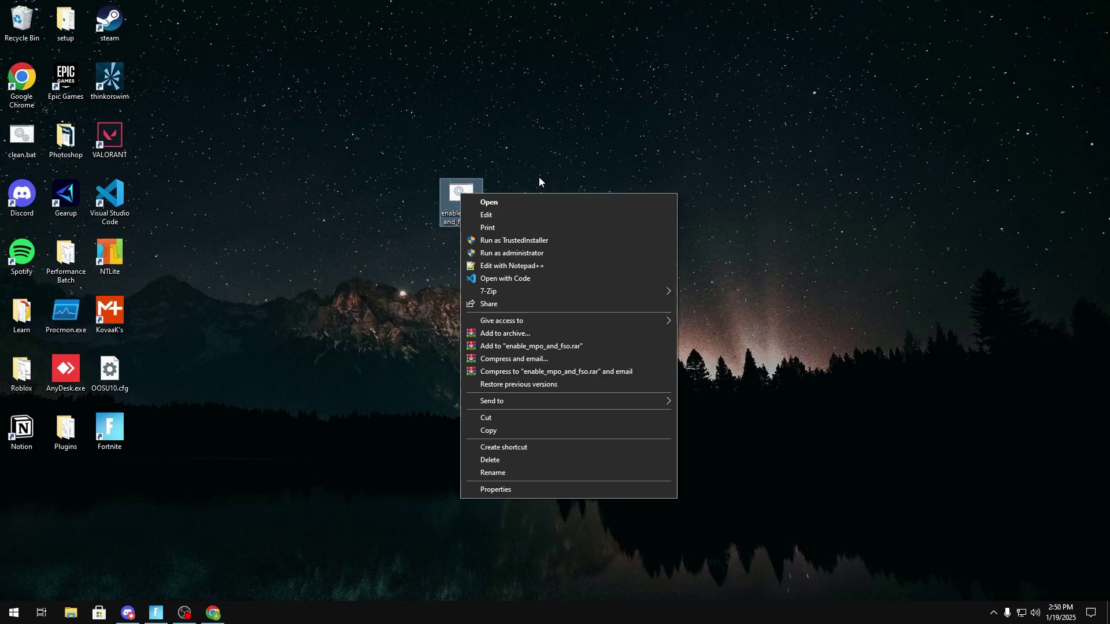
click(550, 256)
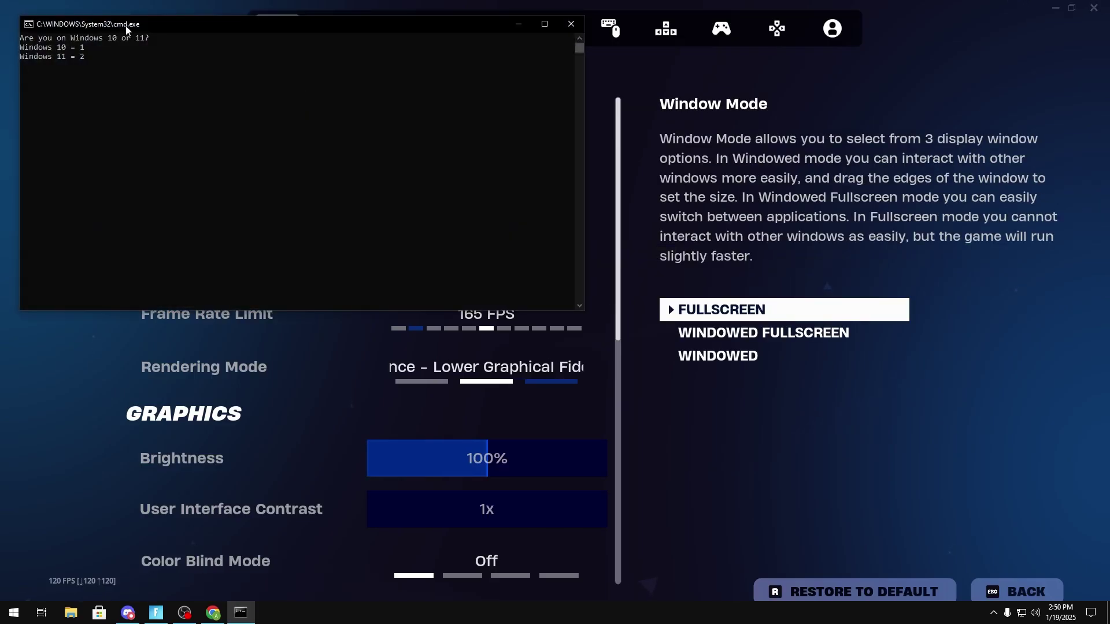
drag(136, 27, 232, 94)
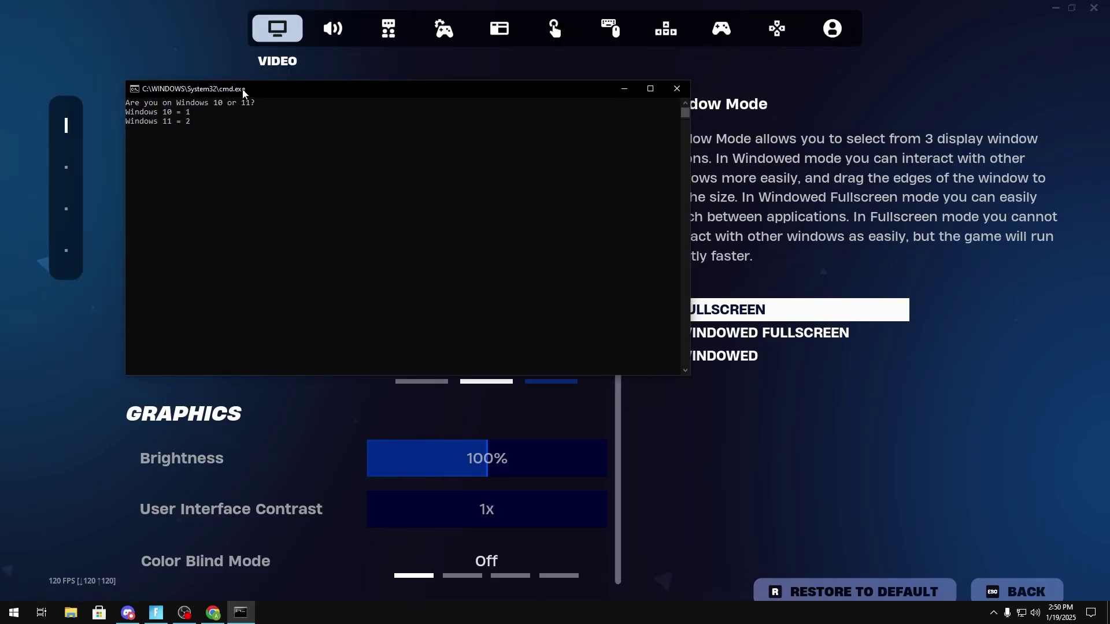
text(1)
key(Return)
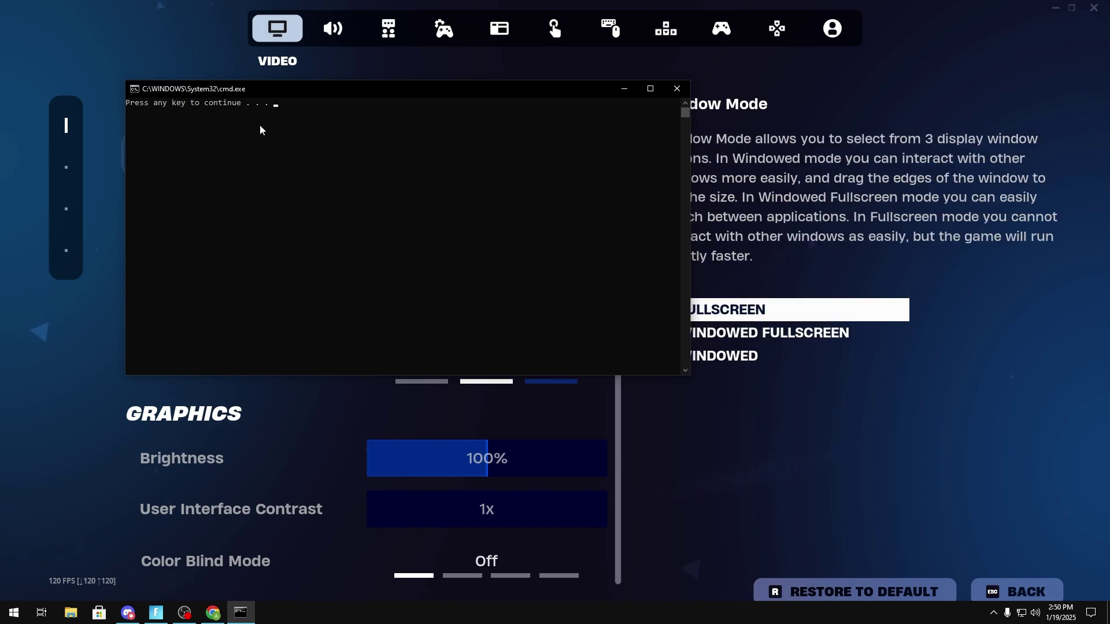
drag(229, 91, 244, 86)
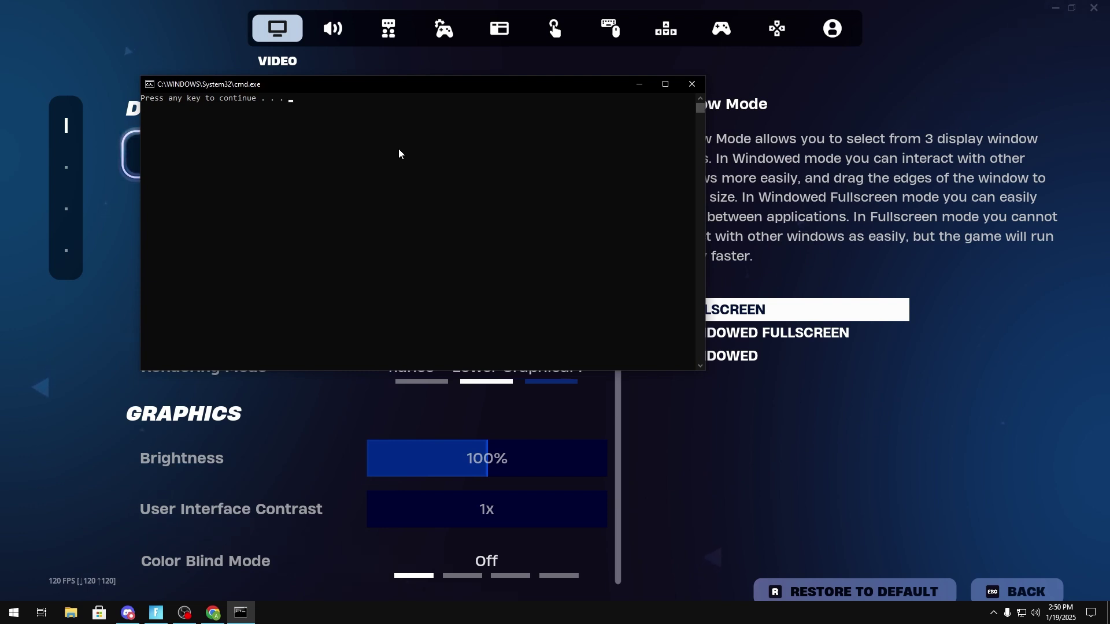
key(Return)
Step: In File Explorer, go to C:\Program Files\Epic Games\Fortnite\FortniteGame\Binaries\Win64 and find the Fortnite executables
right_click(483, 613)
click(509, 544)
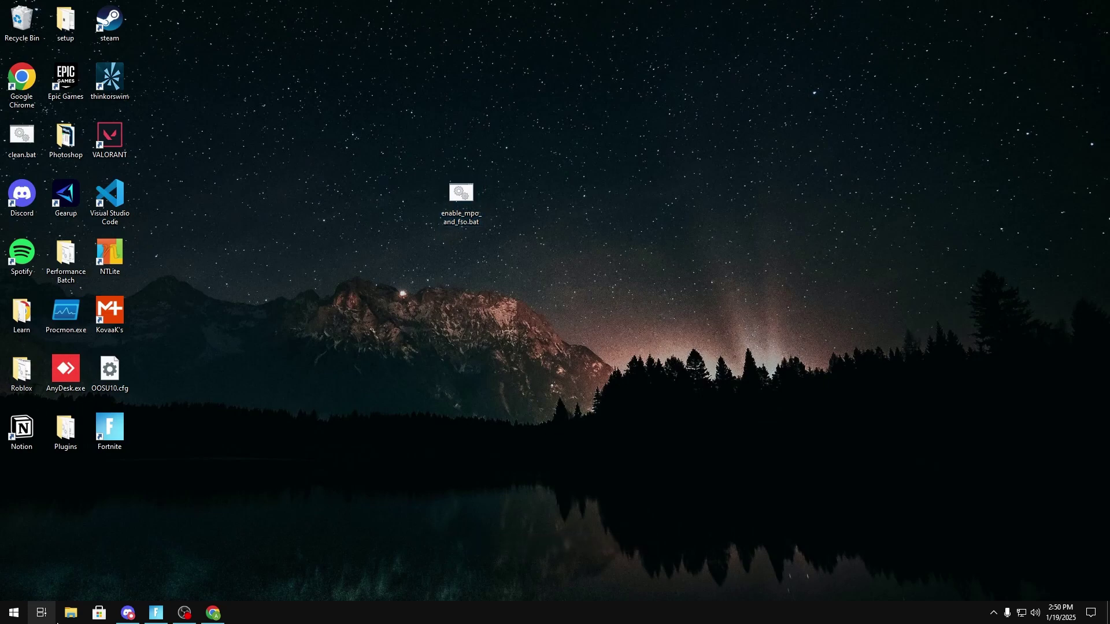
click(67, 614)
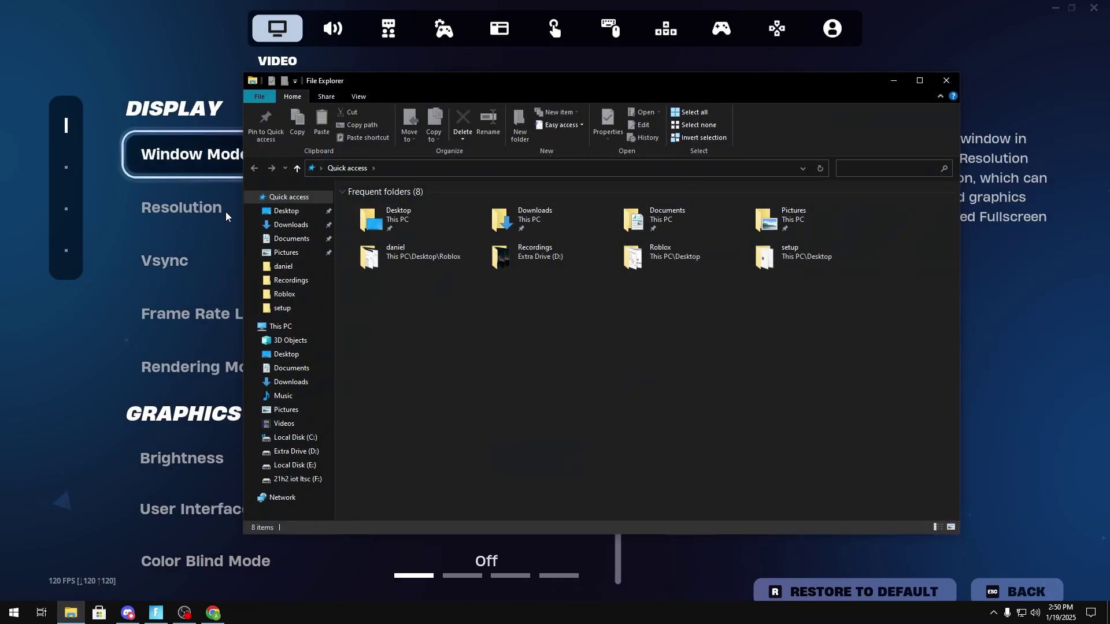
drag(314, 83, 282, 77)
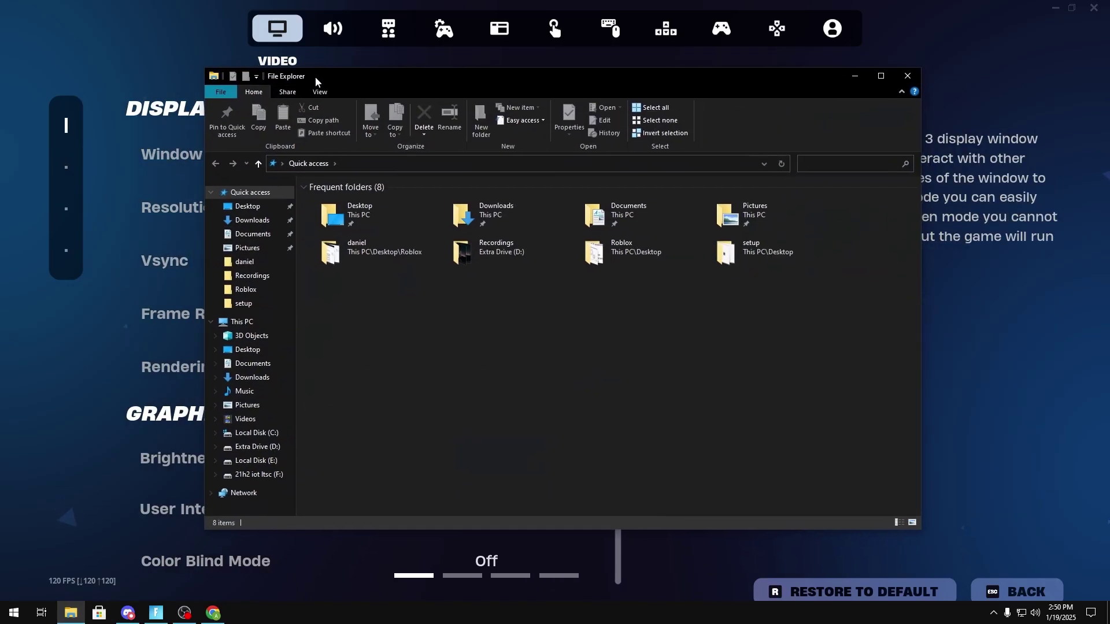
click(272, 433)
double_click(392, 282)
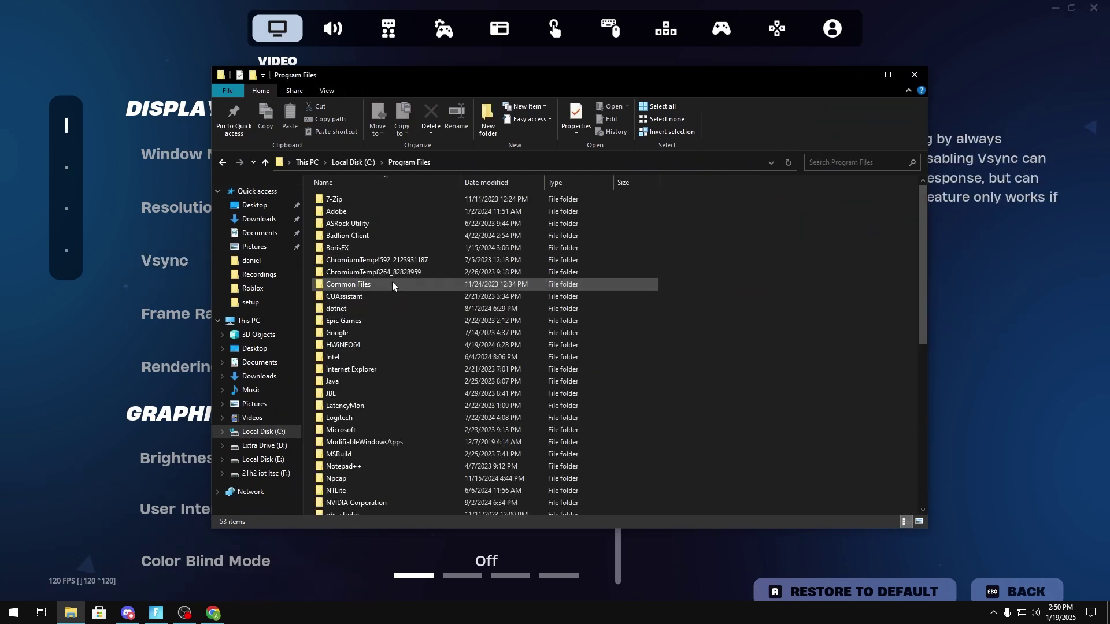
double_click(334, 324)
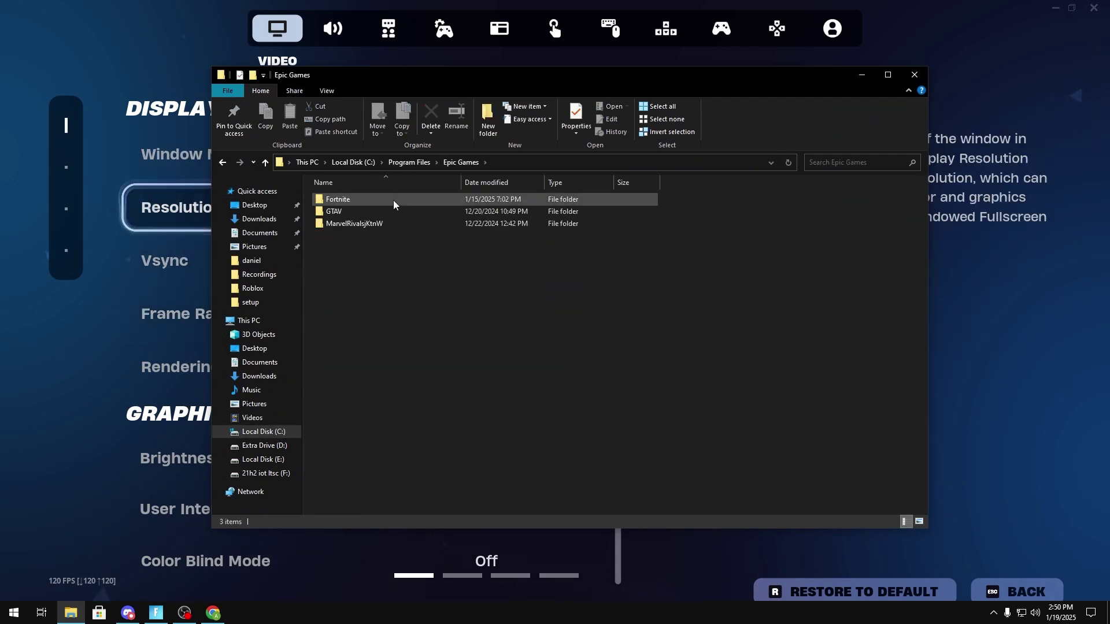
double_click(392, 197)
double_click(375, 237)
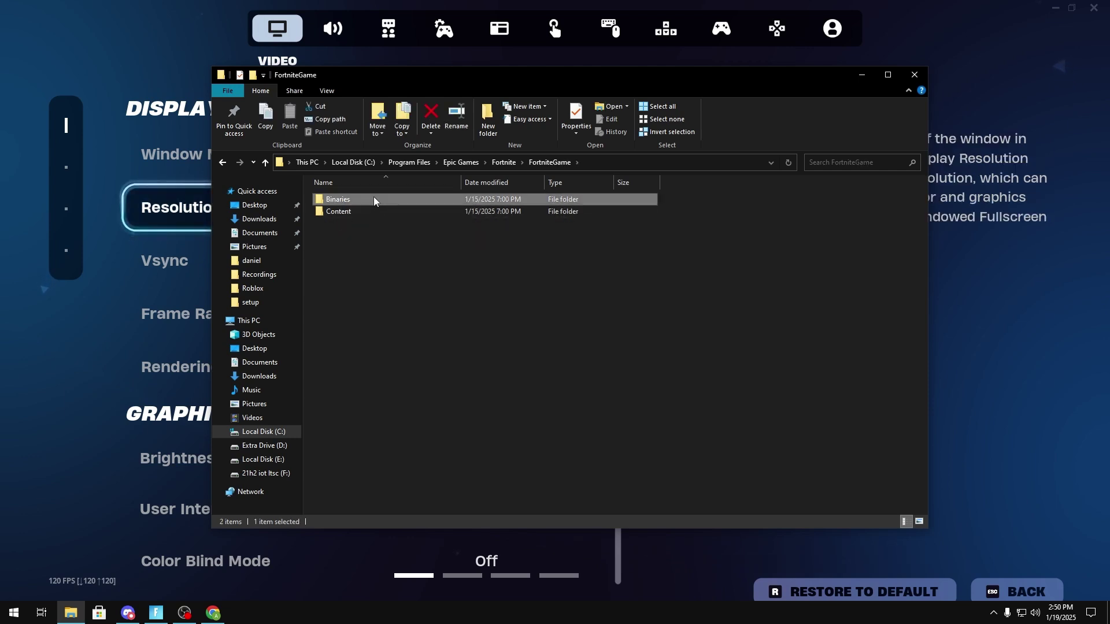
double_click(374, 199)
double_click(366, 211)
scroll(390, 342, down, 15)
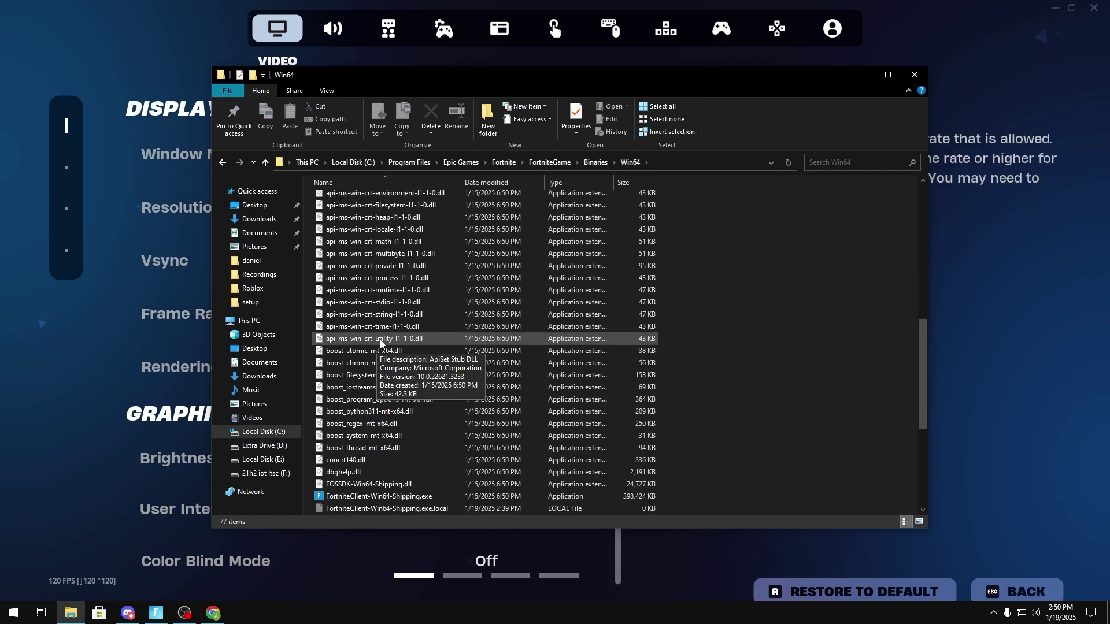
Step: Check the fullscreen optimizations option of FortniteClient-Win64-Shipping.exe in its compatibility properties, including the settings for all users
click(433, 351)
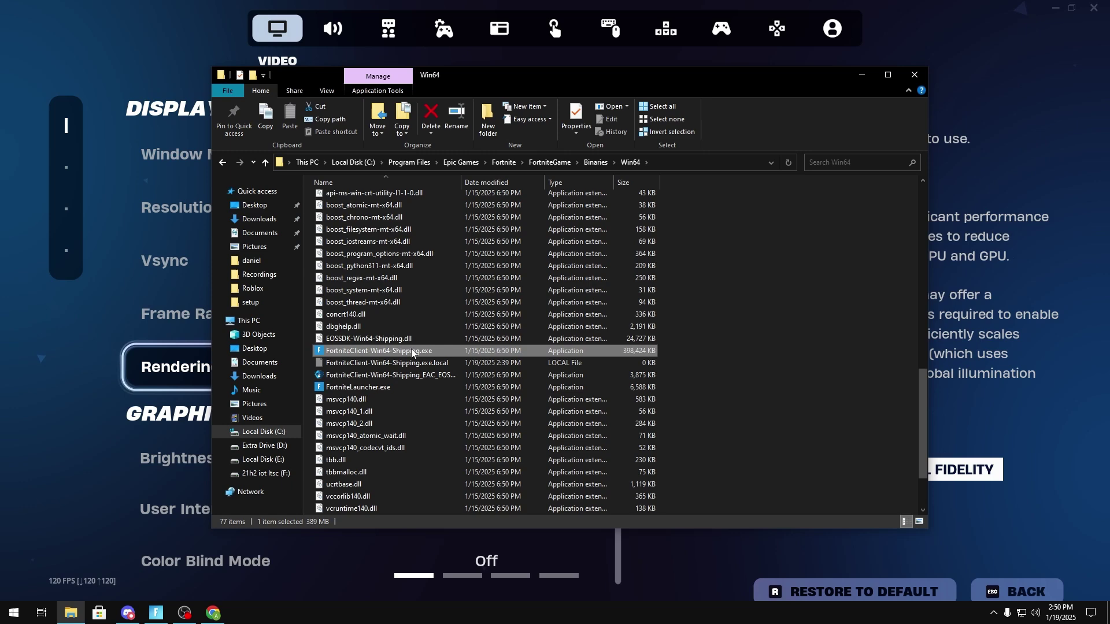
right_click(409, 351)
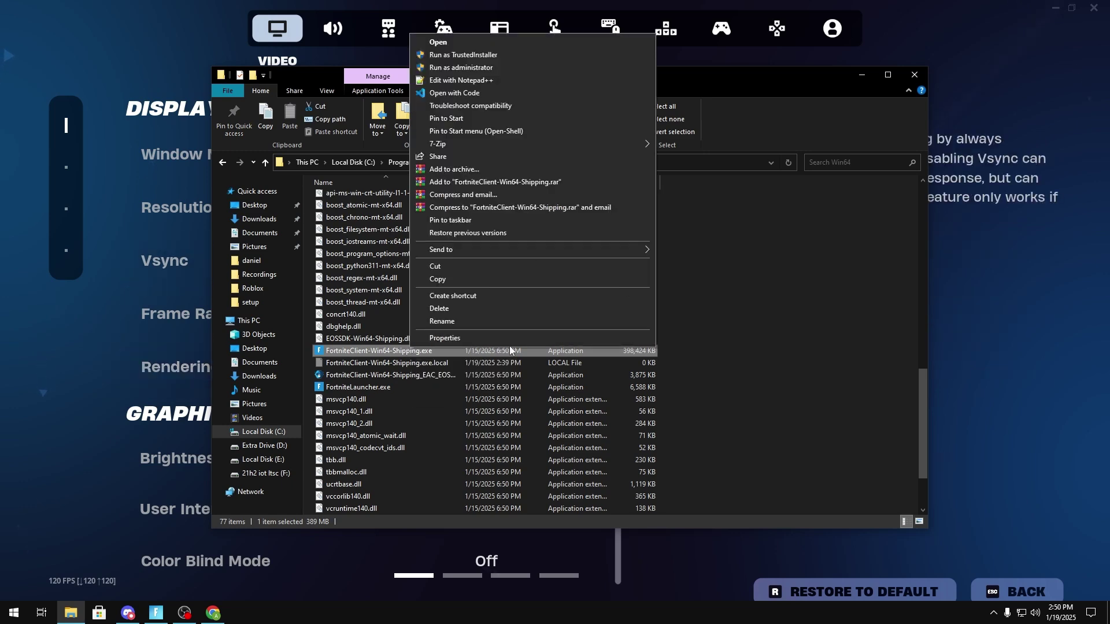
click(461, 339)
click(509, 322)
drag(524, 290, 534, 154)
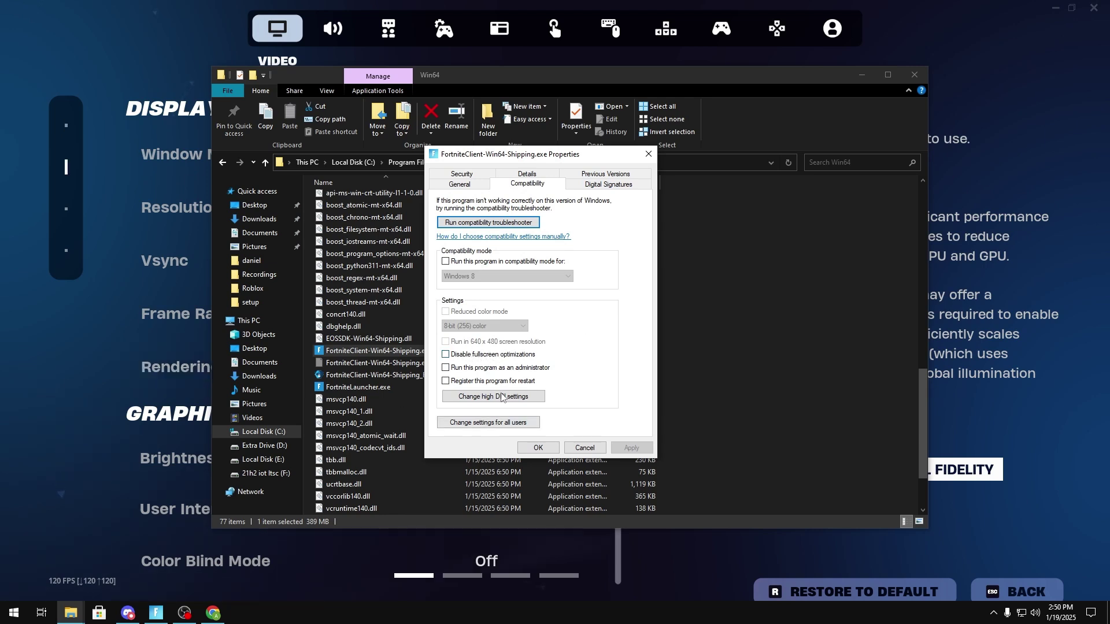
click(481, 424)
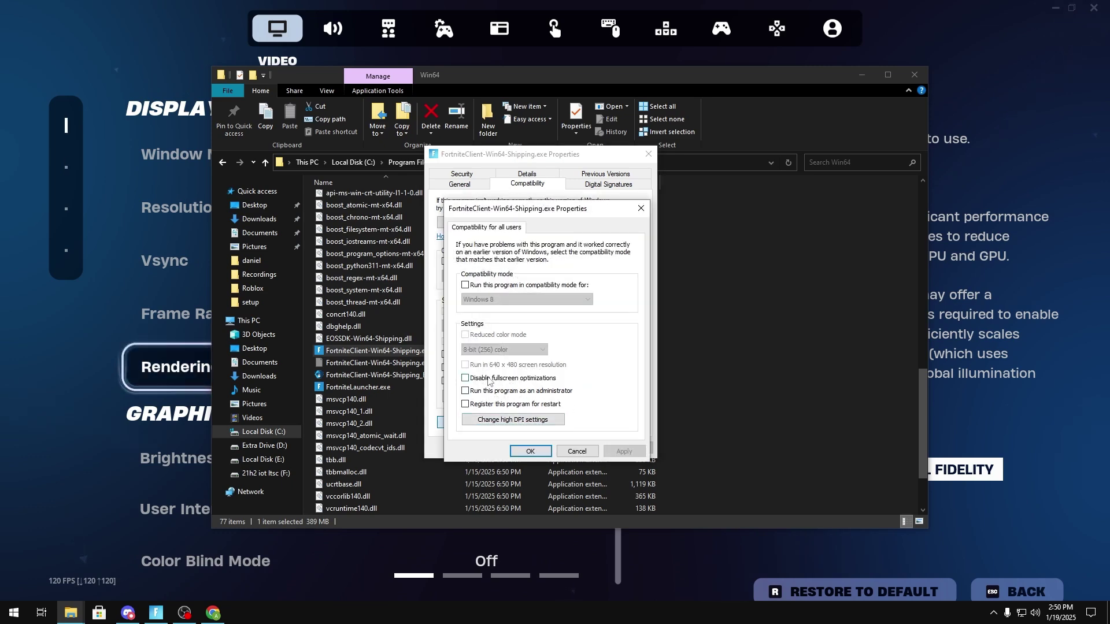
click(531, 451)
click(539, 450)
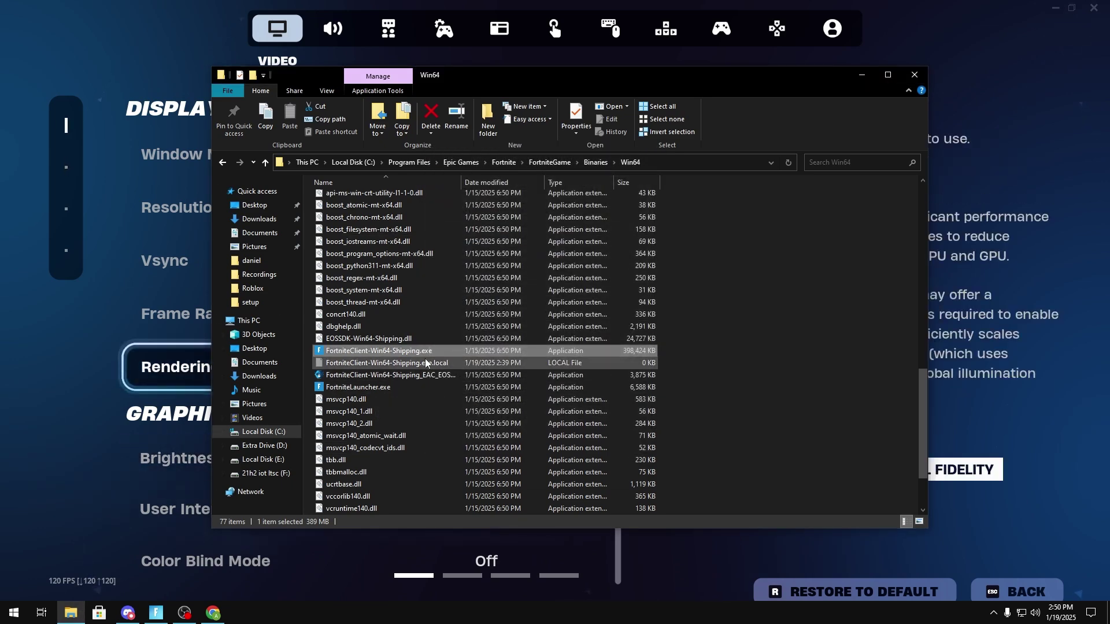
Step: Check the compatibility properties of FortniteClient-Win64-Shipping_EAC_EOS.exe for the fullscreen optimizations option
right_click(394, 374)
click(465, 366)
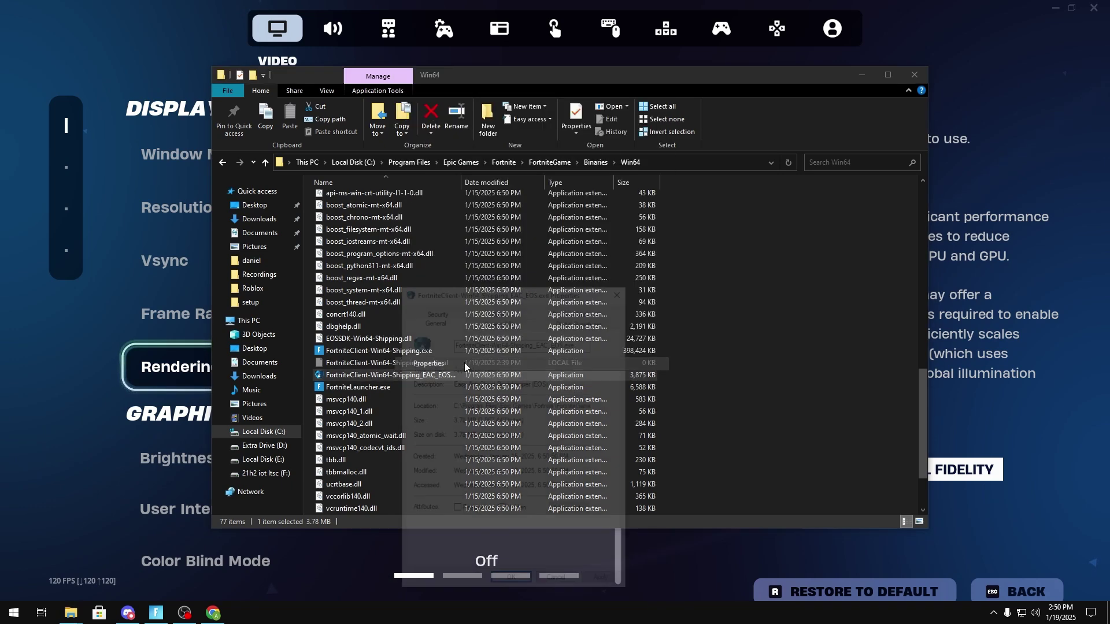
click(500, 319)
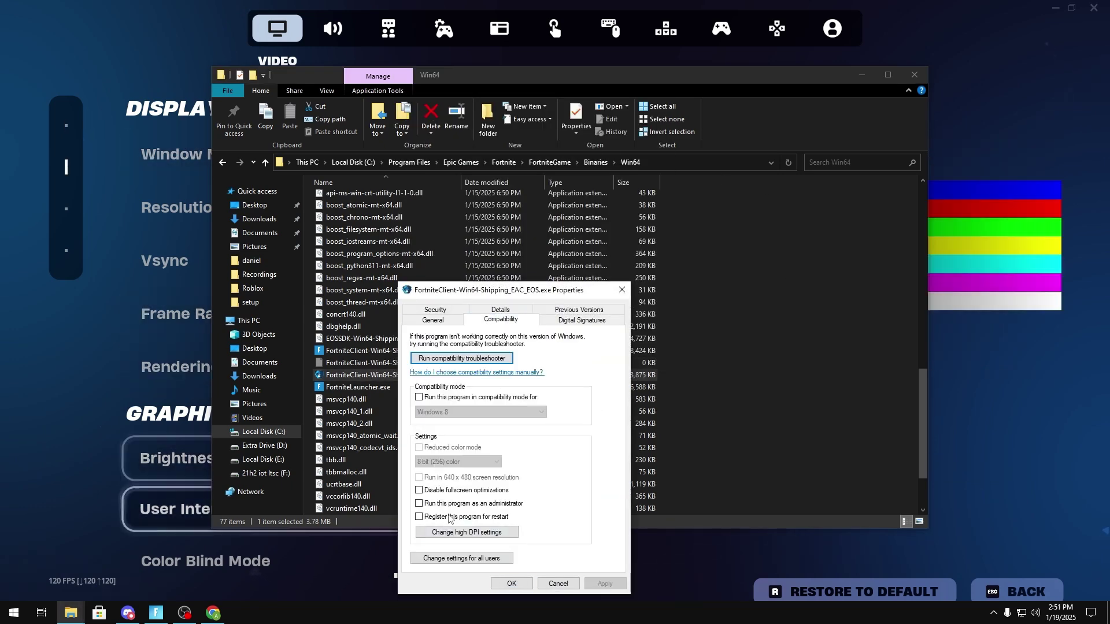
key(Escape)
Step: Turn off "Disable fullscreen optimizations" for all users in FortniteLauncher.exe's compatibility properties, and close File Explorer
click(389, 387)
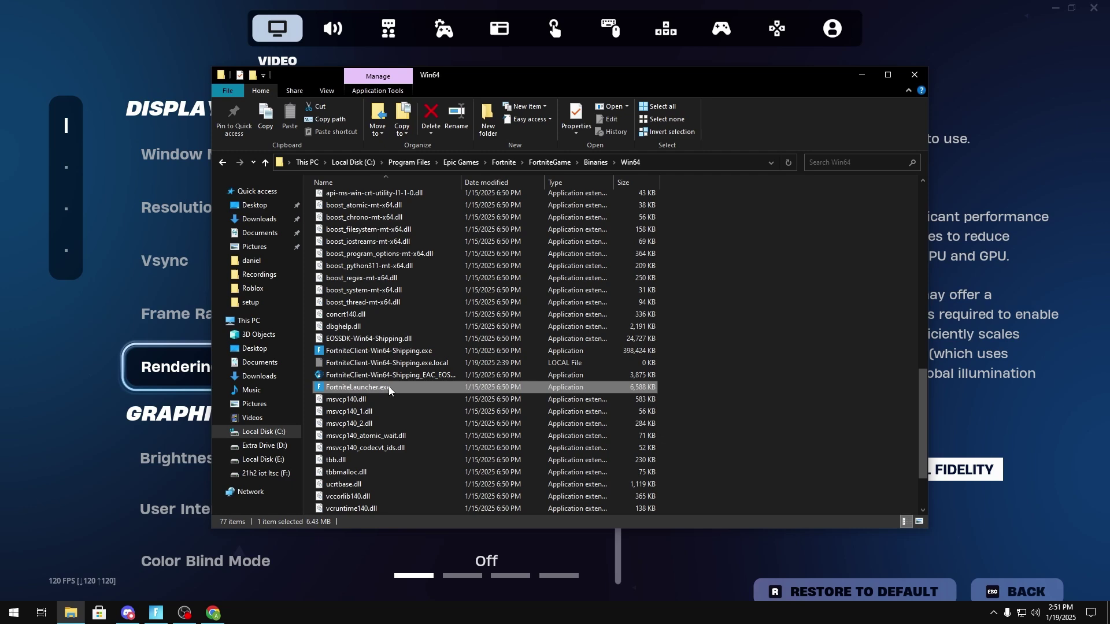
right_click(388, 388)
click(466, 380)
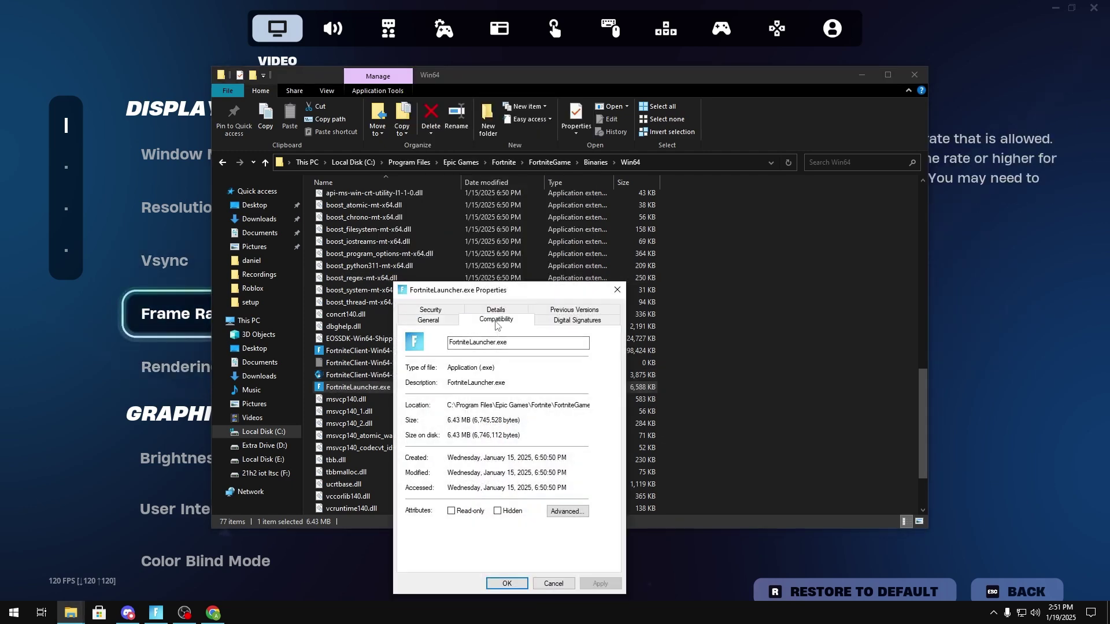
click(496, 320)
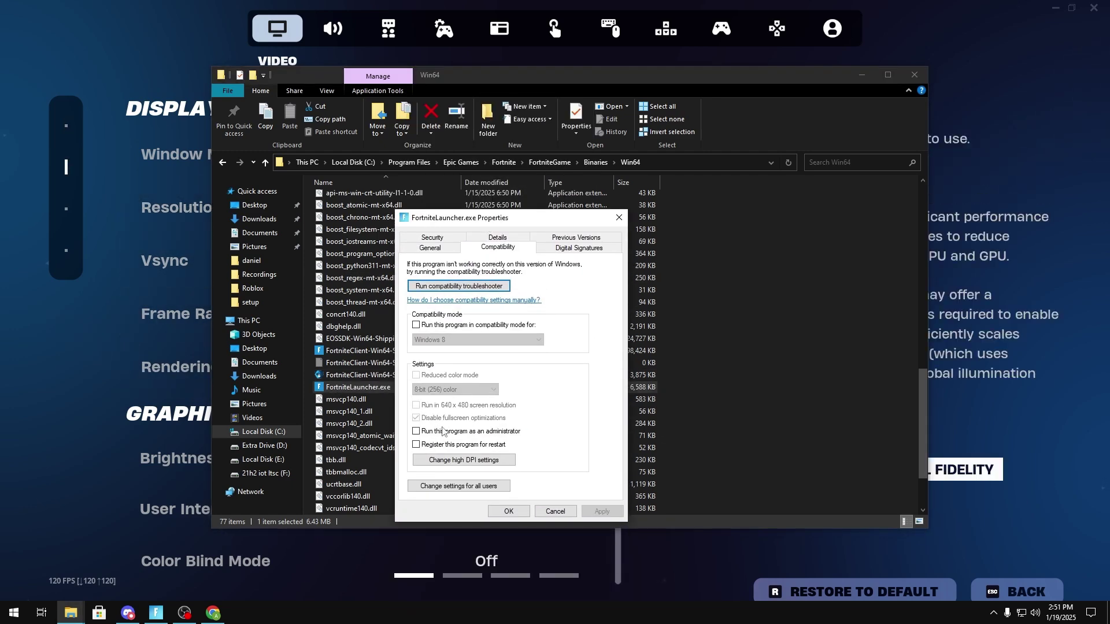
click(458, 486)
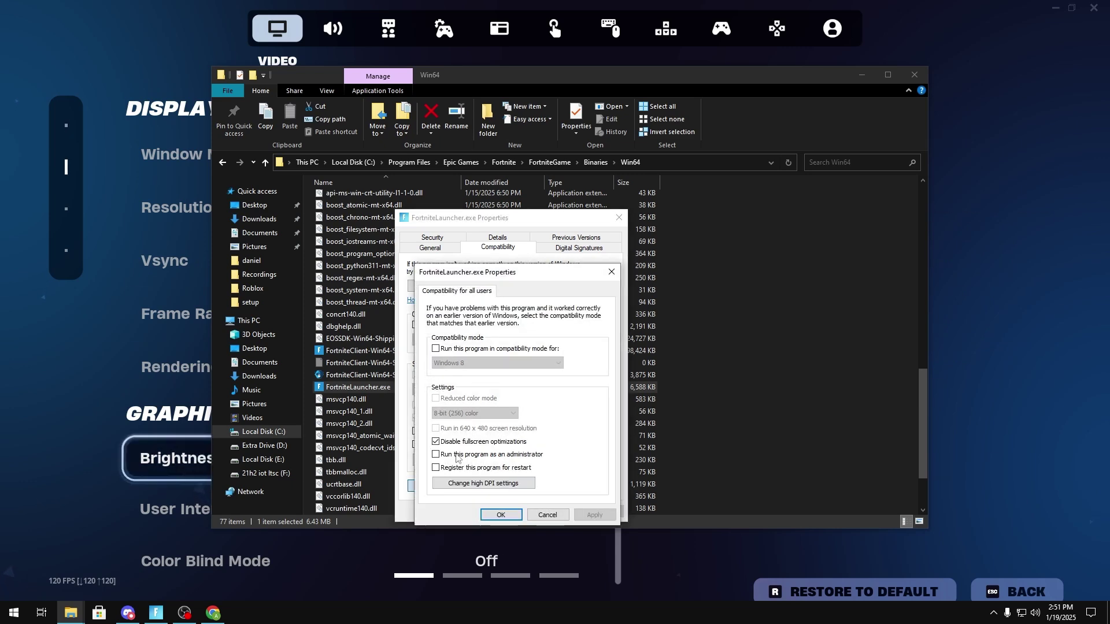
click(446, 447)
click(502, 514)
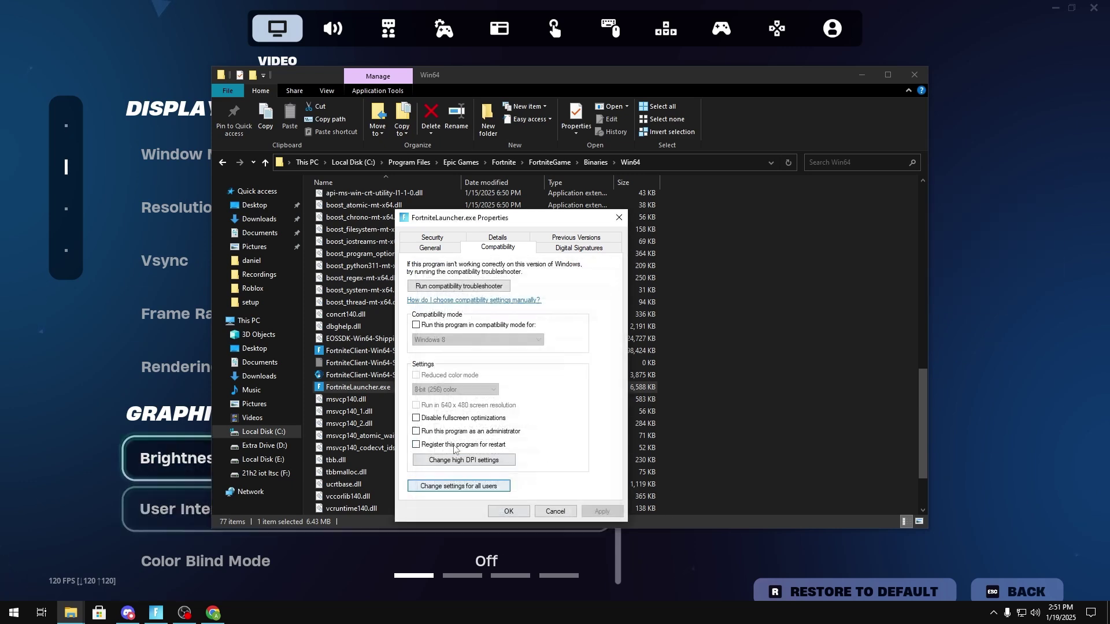
click(508, 511)
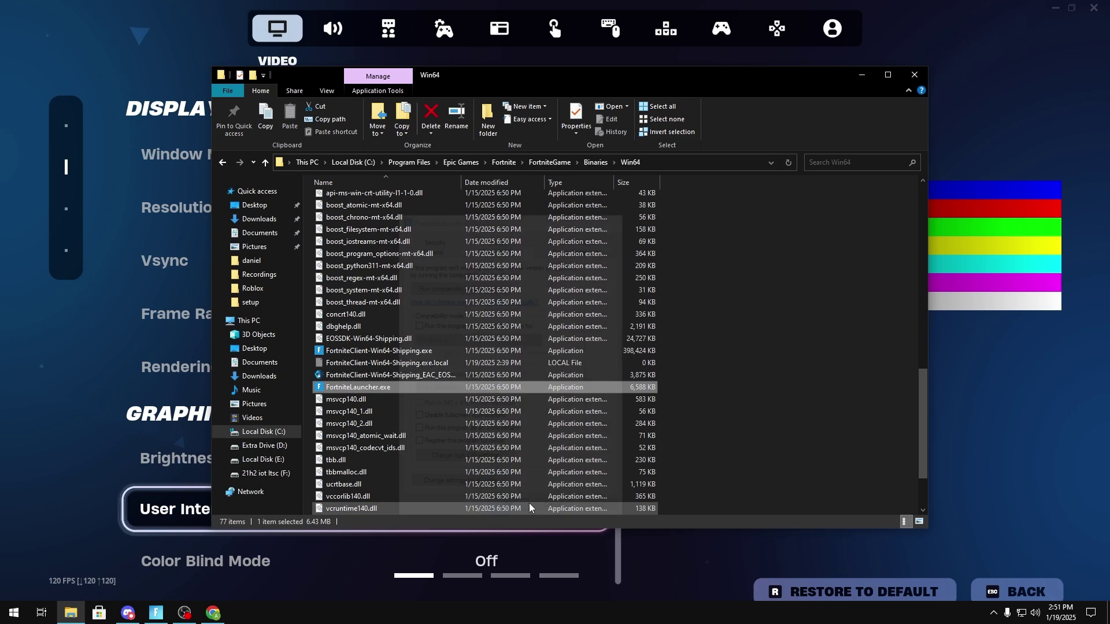
click(914, 75)
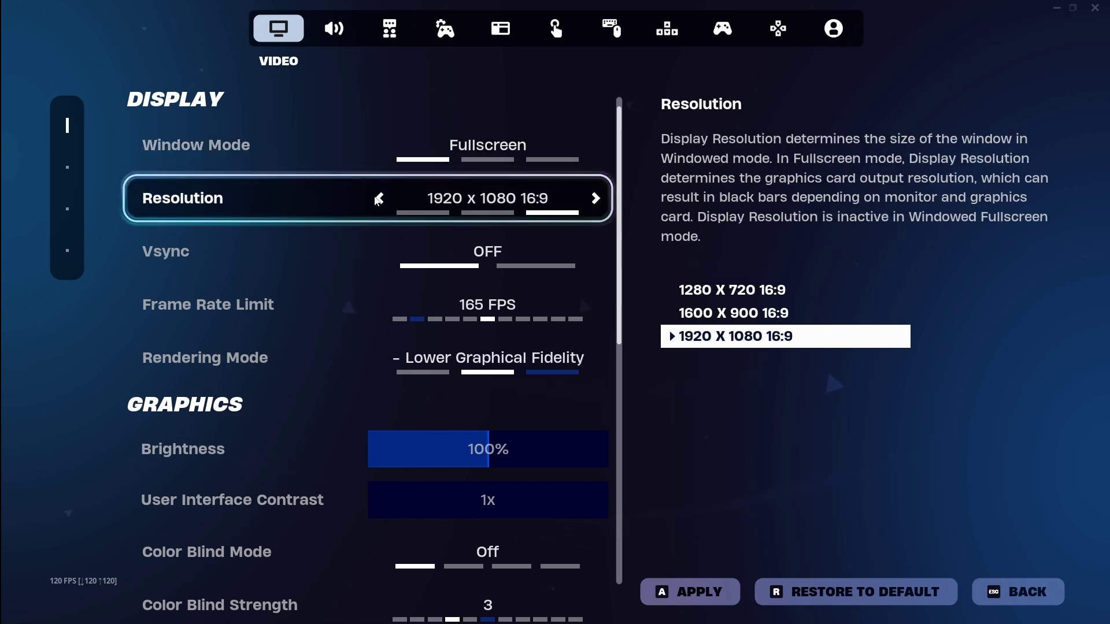
Step: Review the Resolution, Vsync and Frame Rate Limit options in Fortnite's display settings
scroll(231, 217, down, 1)
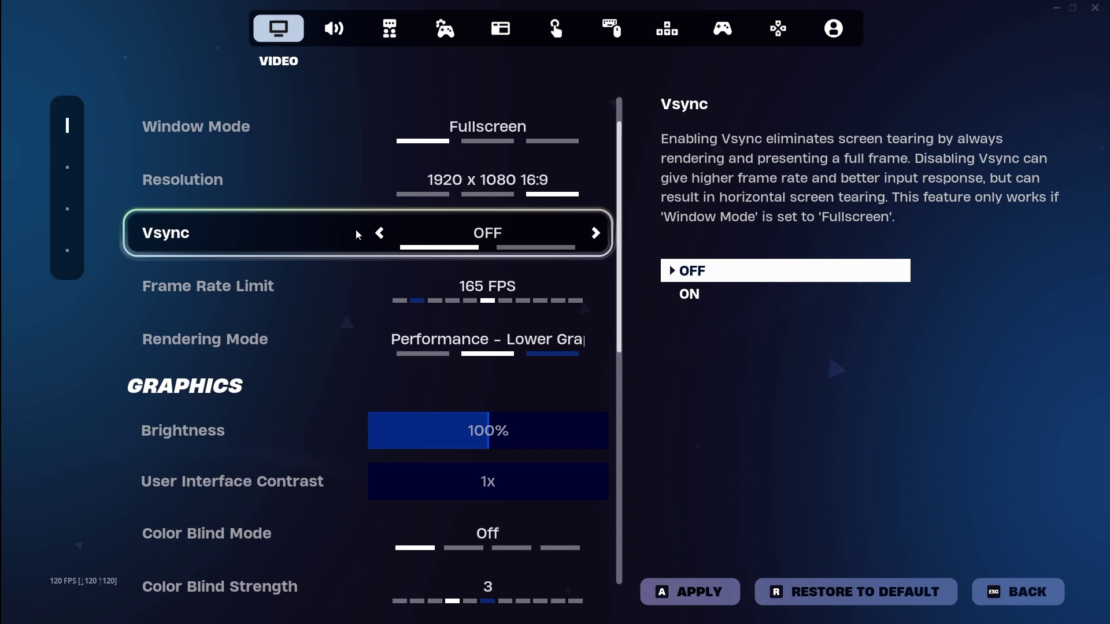
scroll(328, 257, down, 1)
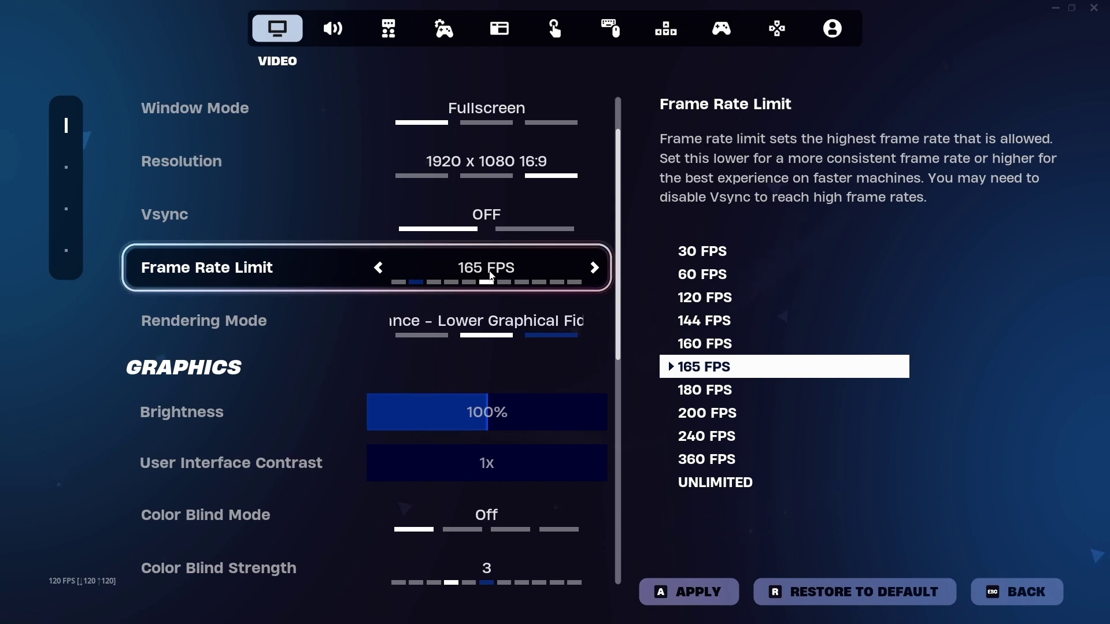
Step: Open the WindowsClient folder under %localappdata%, inside FortniteGame, Saved and Config
key(super+r)
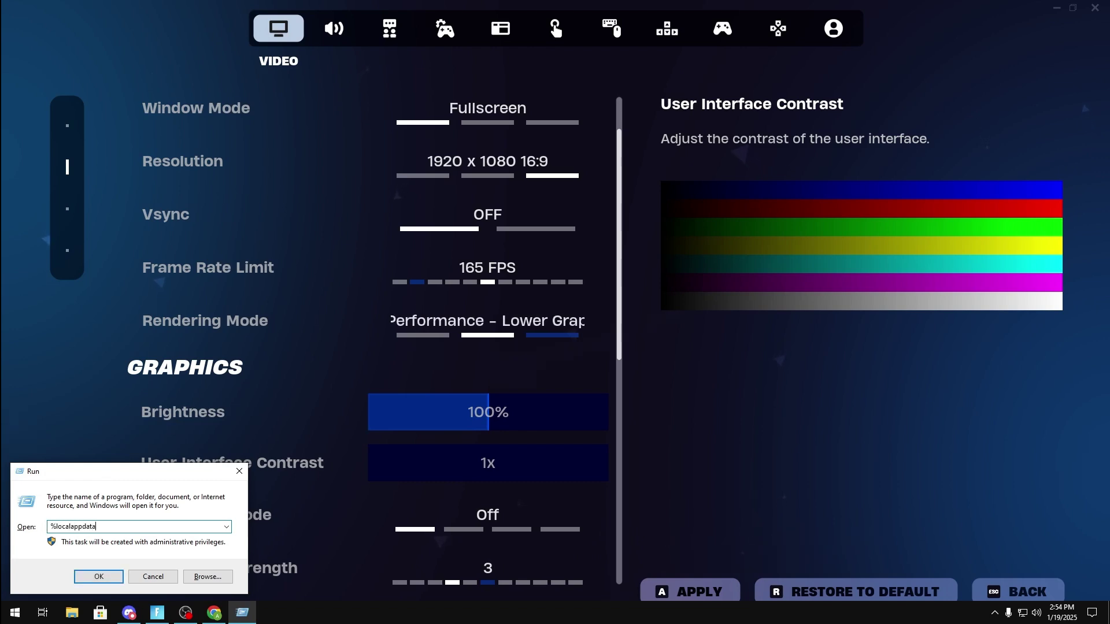
text(%localappdata%)
key(Return)
scroll(362, 382, down, 3)
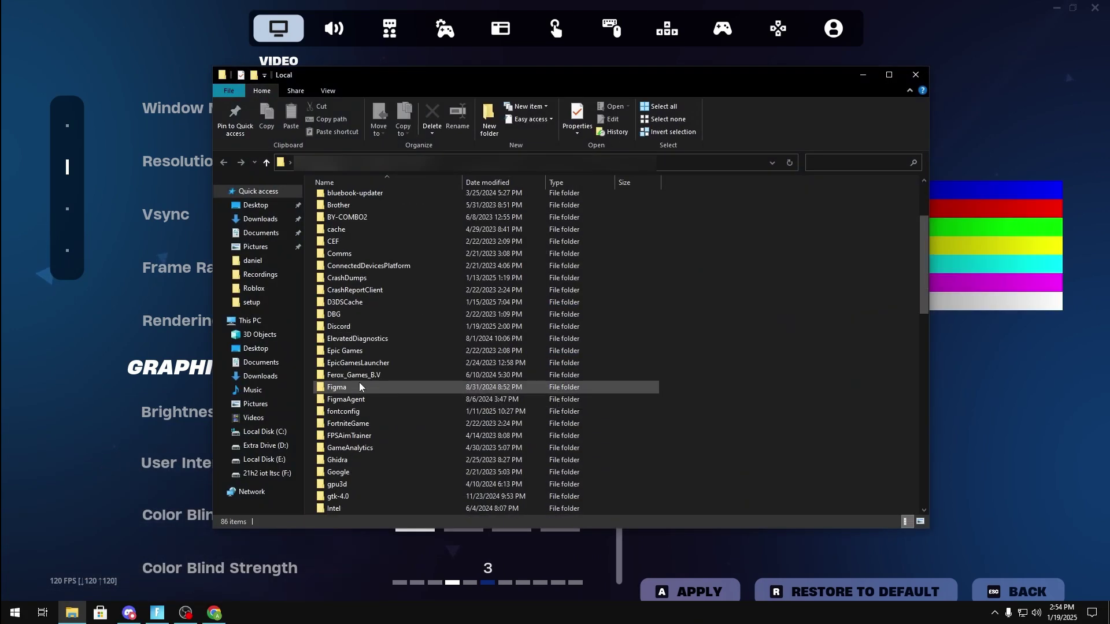
double_click(361, 424)
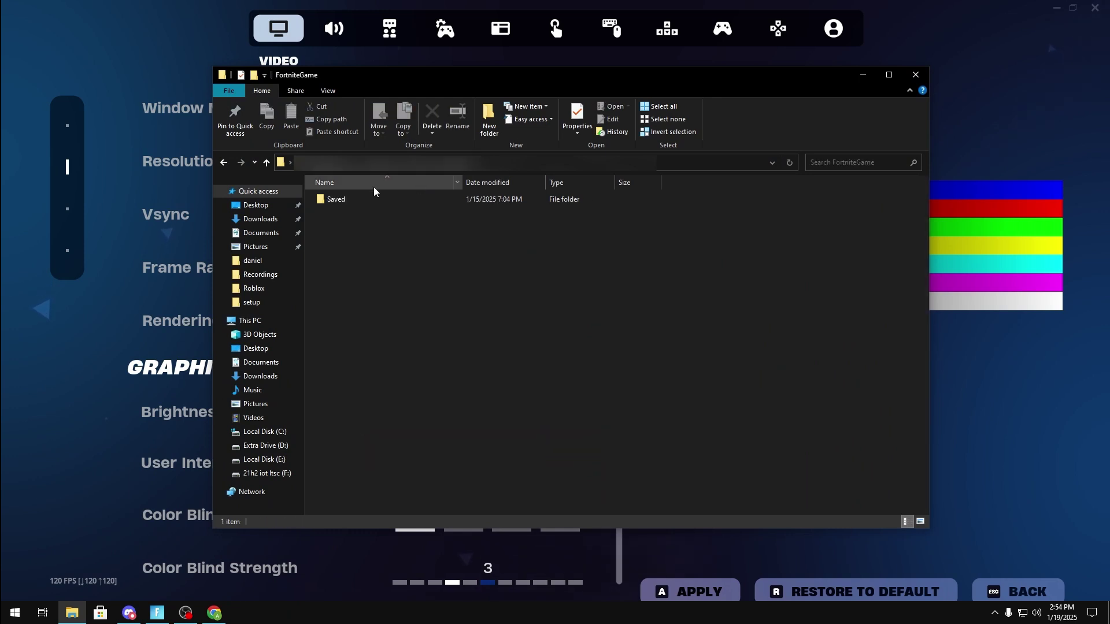
click(370, 199)
double_click(370, 199)
double_click(349, 212)
double_click(376, 222)
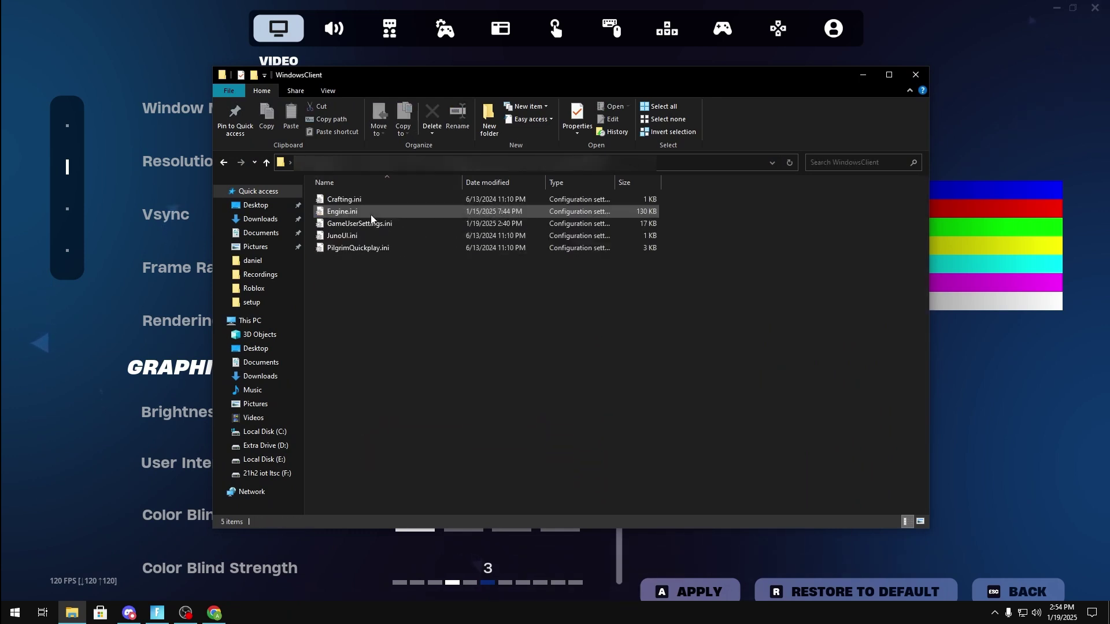
Step: Open GameUserSettings.ini in Notepad for editing
click(374, 229)
right_click(370, 223)
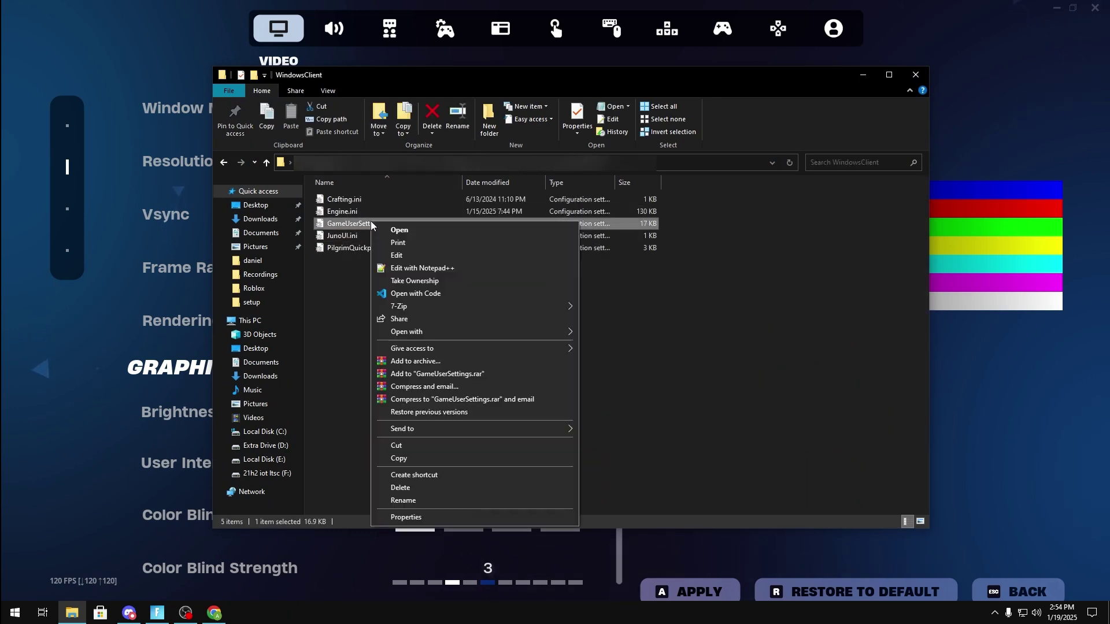
click(428, 254)
drag(915, 132, 984, 227)
Step: Search GameUserSettings.ini for 165 and FrameRate, and set FrontendFrameRateLimit to 330
key(ctrl+f)
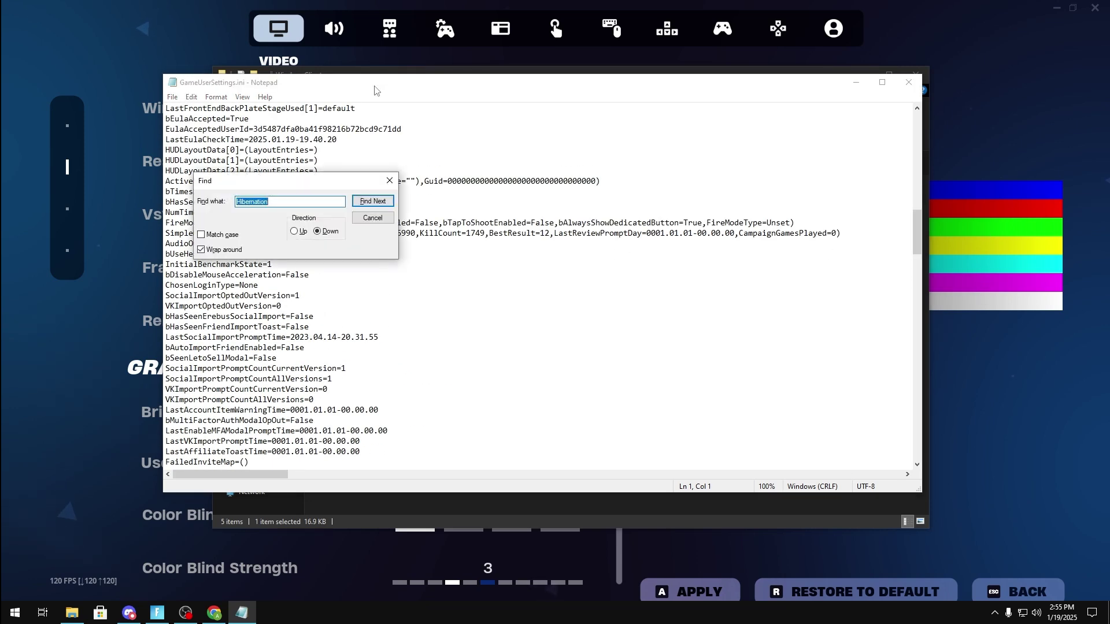
click(390, 181)
key(ctrl+f)
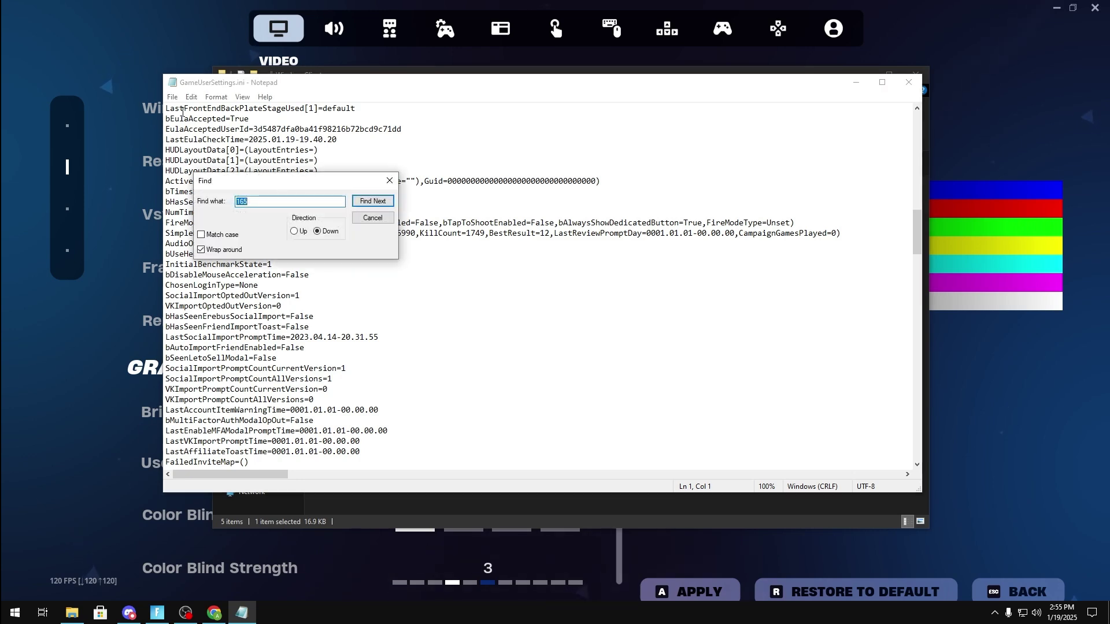
click(367, 200)
click(396, 187)
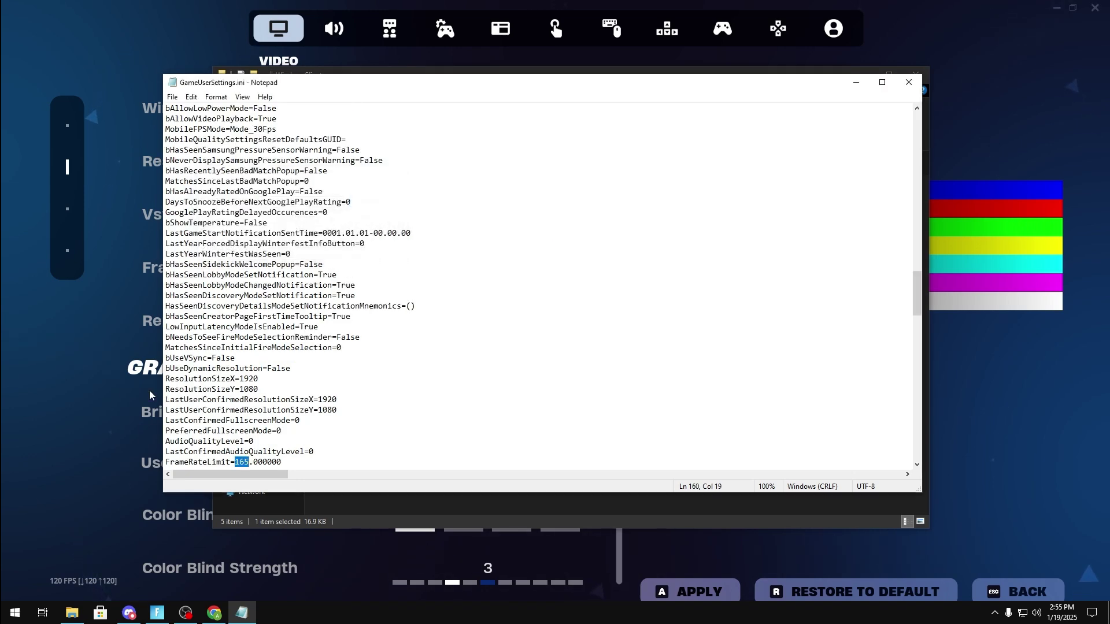
scroll(181, 349, down, 3)
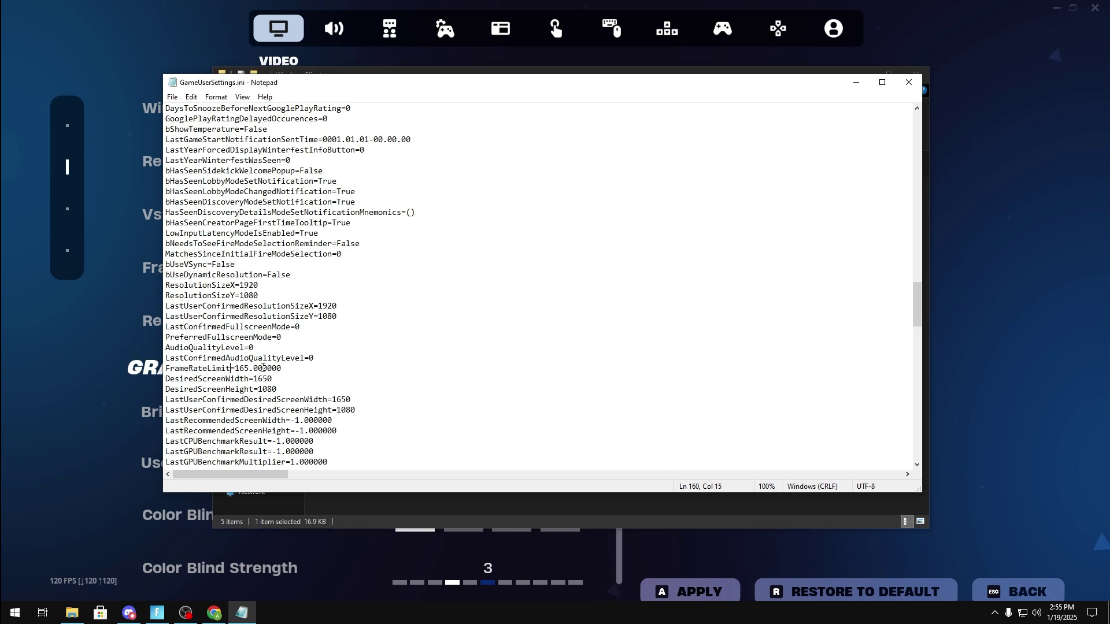
key(ctrl+f)
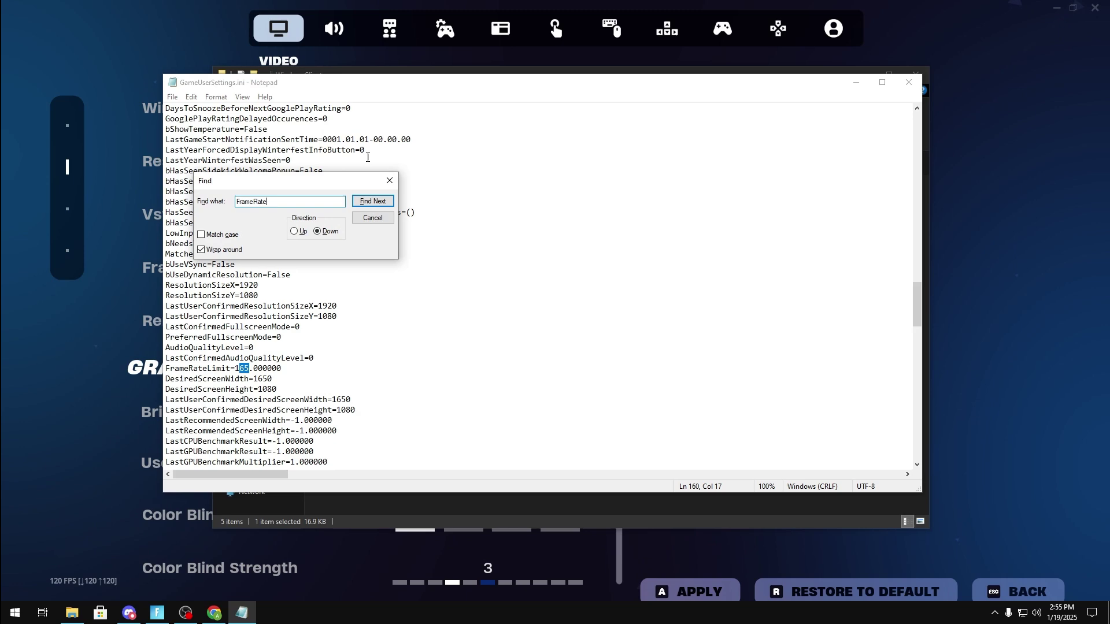
click(373, 200)
click(390, 180)
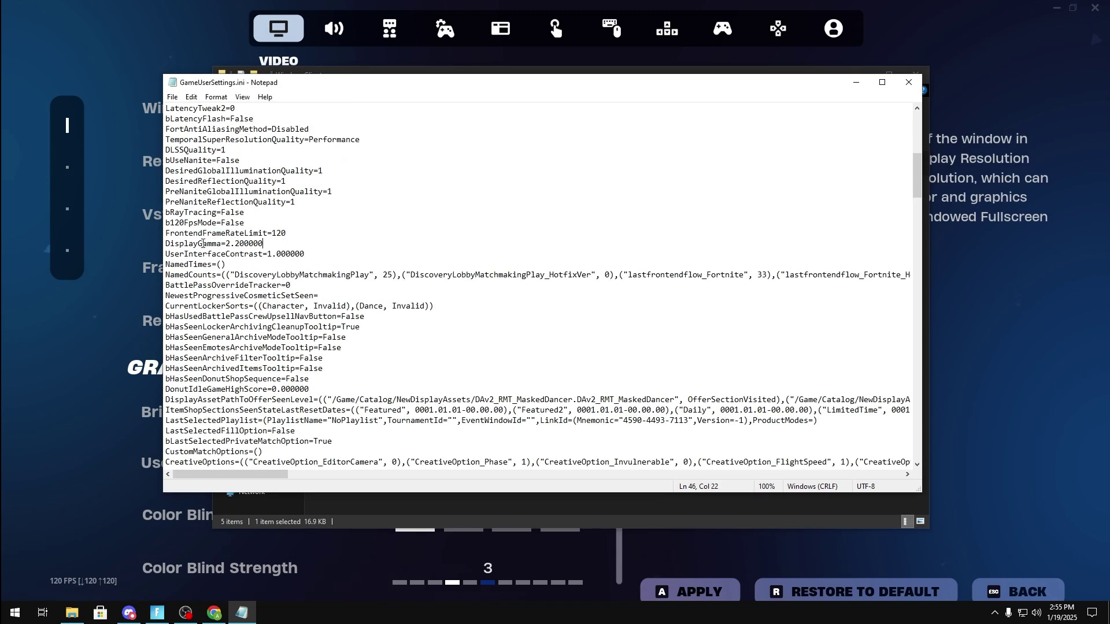
scroll(202, 243, up, 1)
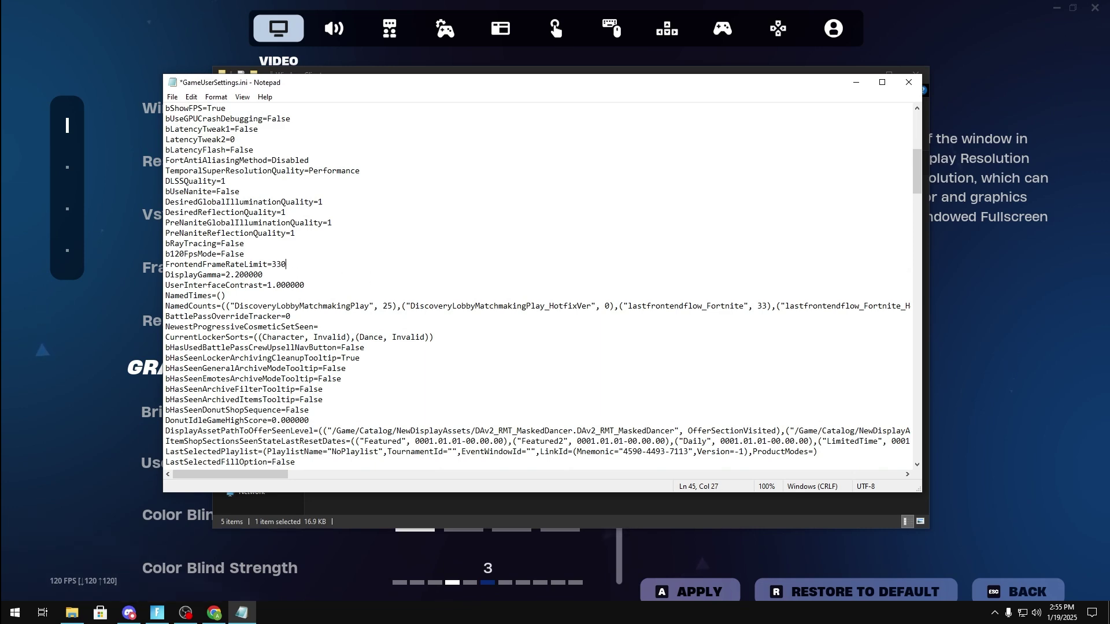
mouse_move(716, 86)
mouse_down()
mouse_move(766, 128)
mouse_move(722, 82)
mouse_up()
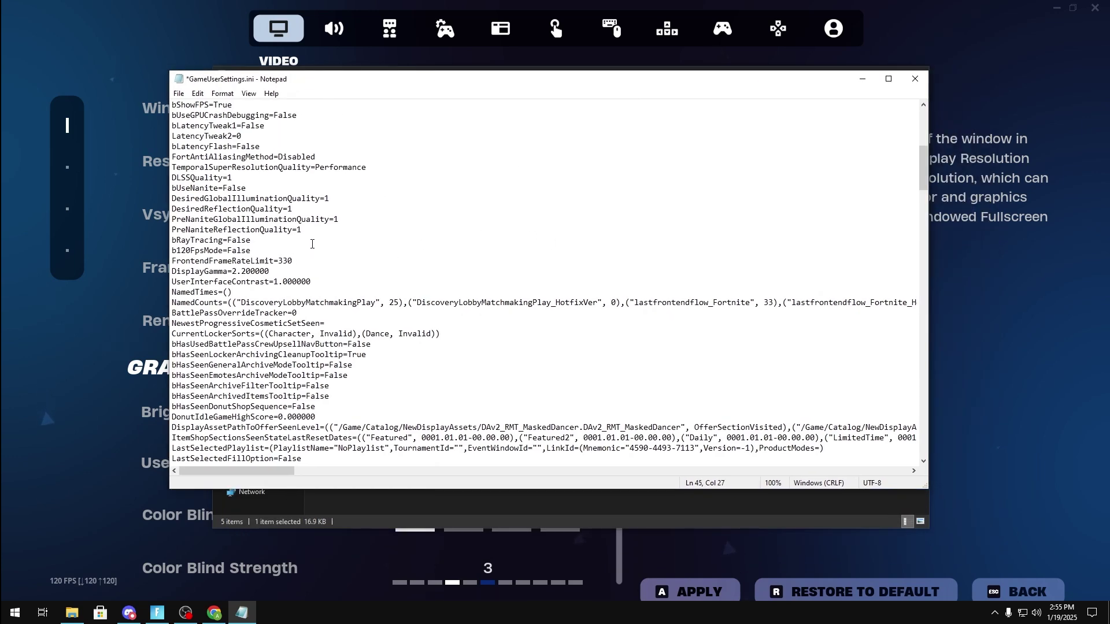
Step: Find the FrameRateLimit line in GameUserSettings.ini and set its value to 330
key(ctrl+f)
key(Return)
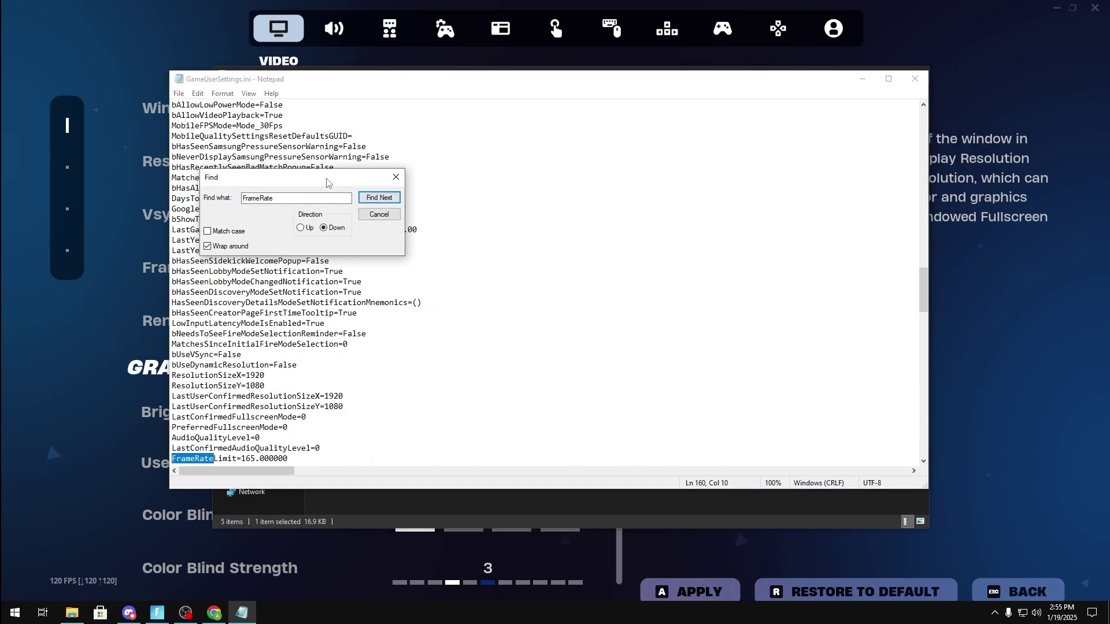
scroll(255, 424, down, 2)
click(210, 398)
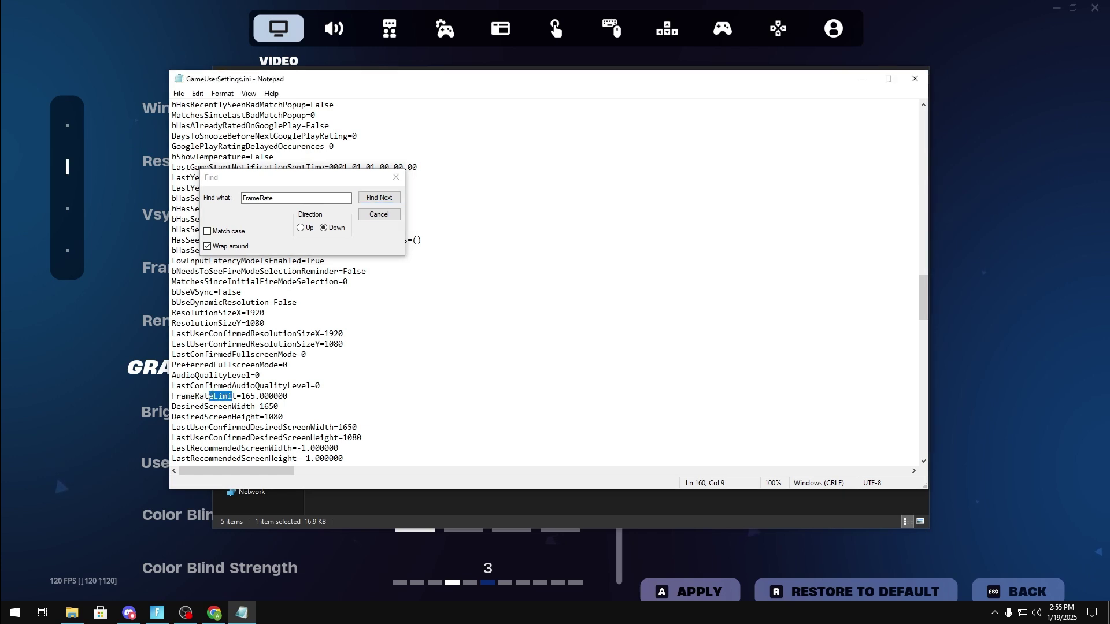
click(393, 184)
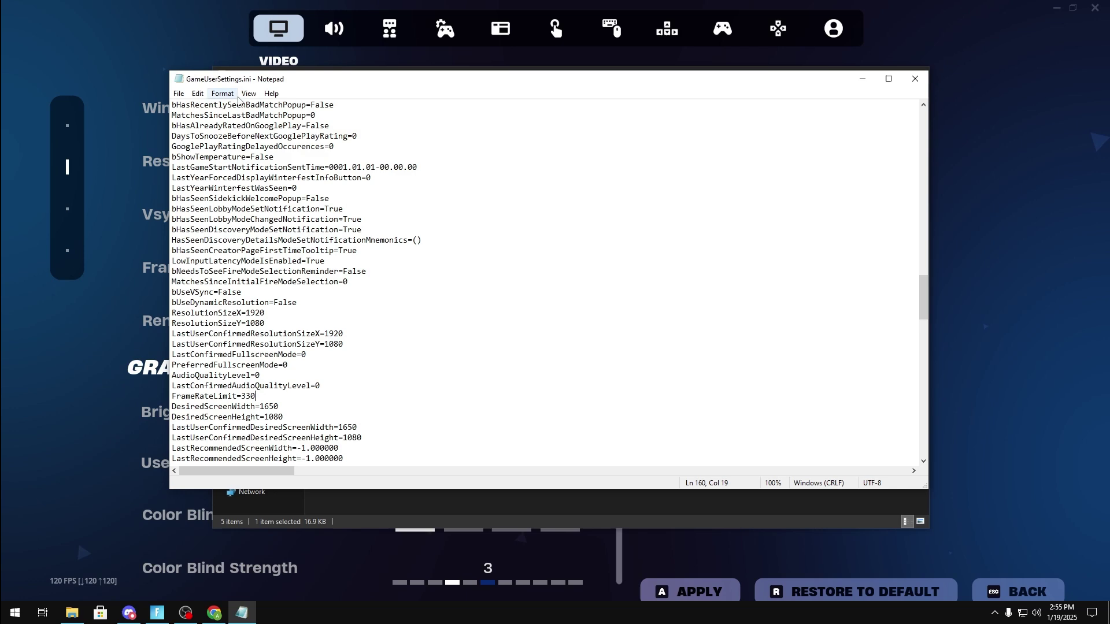
Step: Save GameUserSettings.ini, and close Notepad and the WindowsClient folder window
click(182, 94)
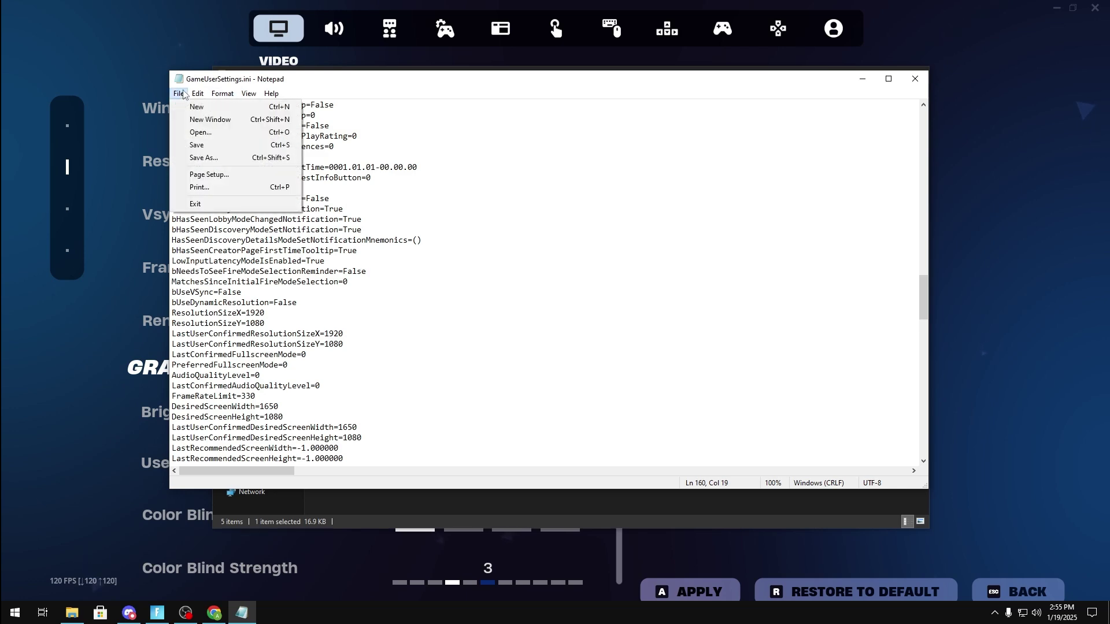
click(199, 145)
click(914, 79)
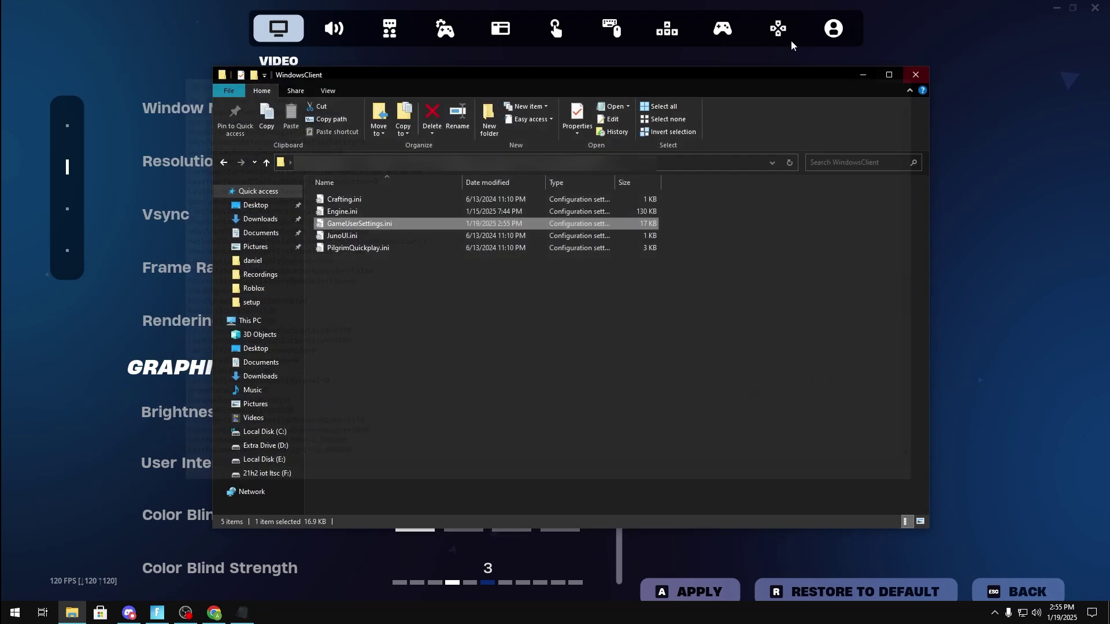
click(916, 75)
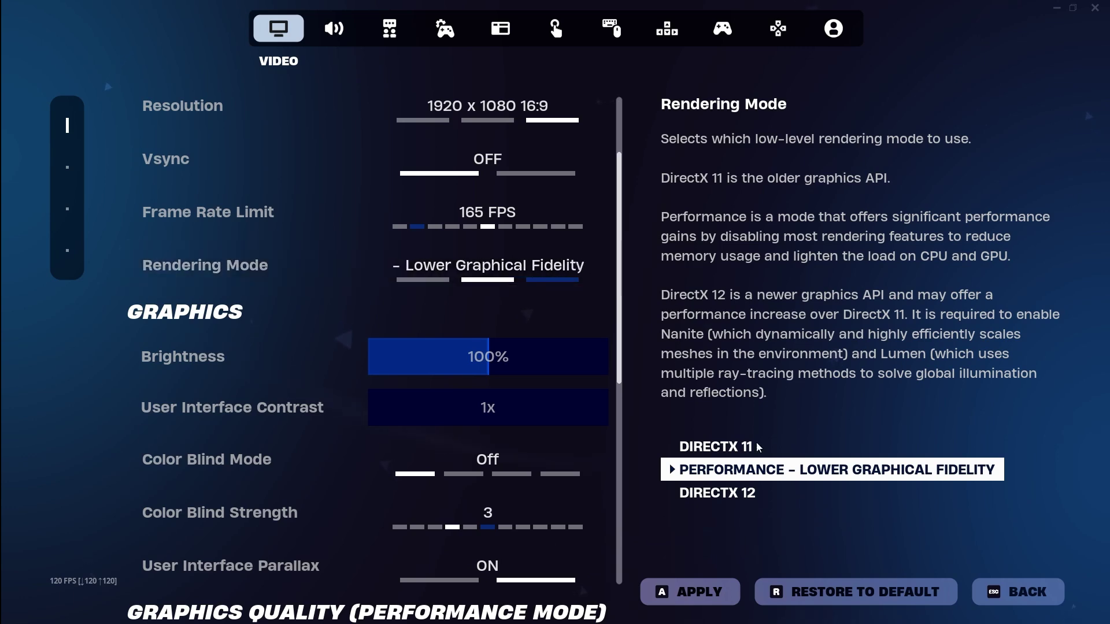
Step: Apply the pending changes in Fortnite's video settings and review the display and graphics options down to 3D Resolution
key(a)
key(Up)
key(Up)
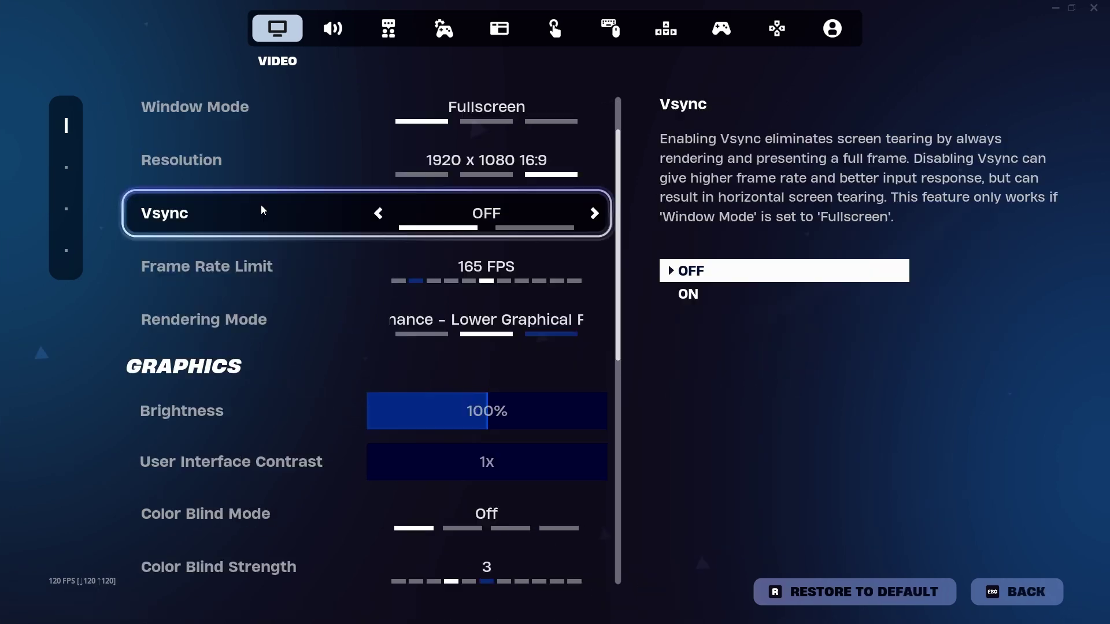
key(Down)
key(Down)
key(Down)
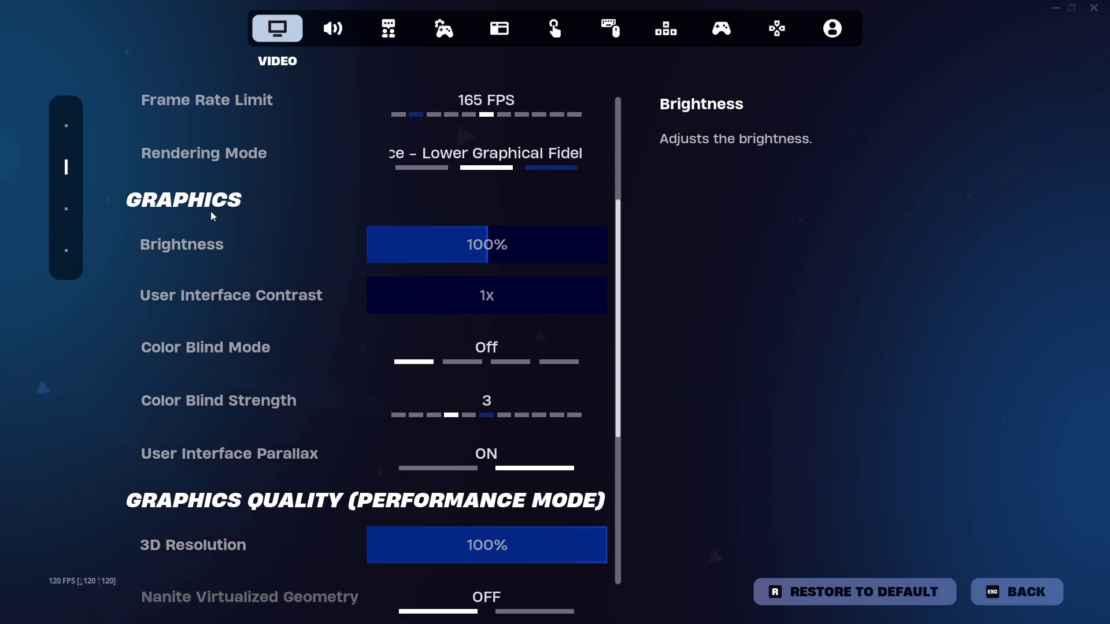
scroll(275, 361, down, 1)
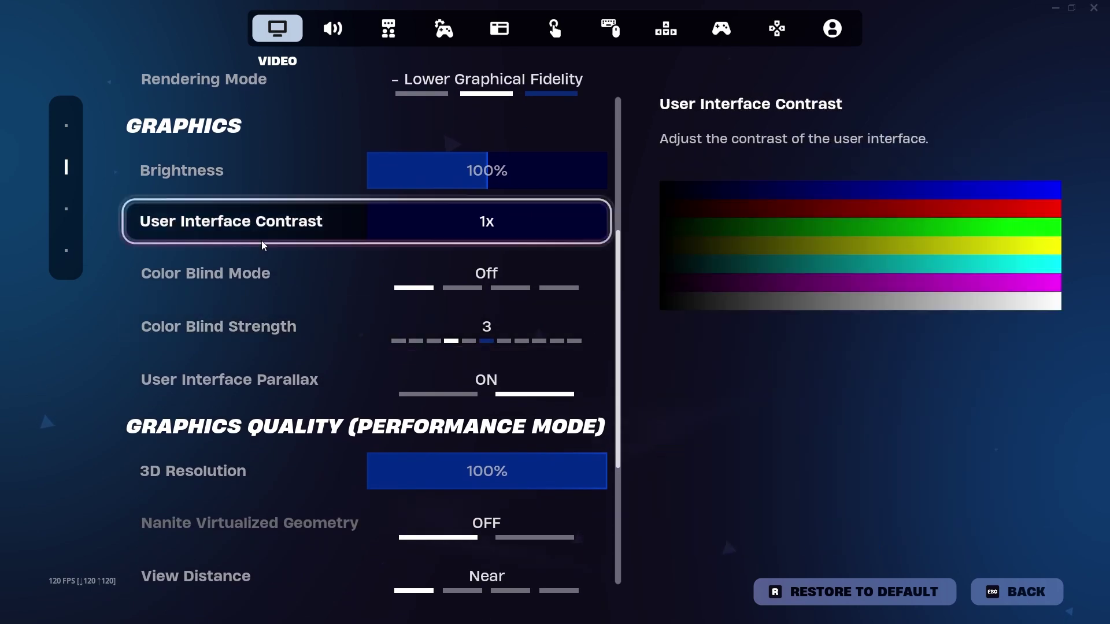
scroll(251, 347, down, 2)
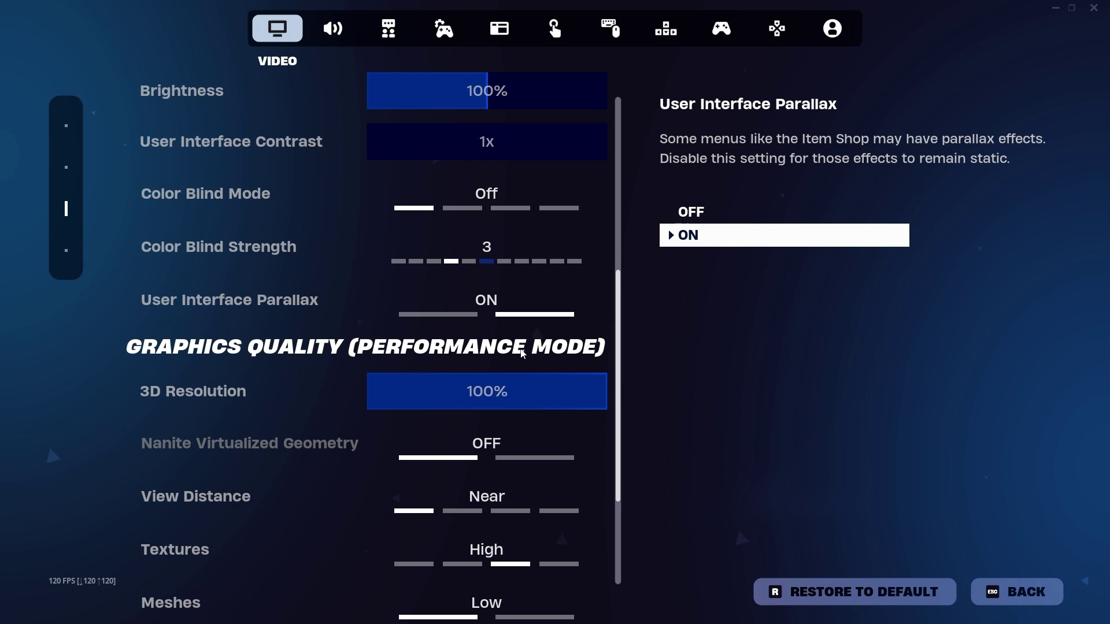
Step: Try the 3D Resolution at about 83%, return it to 100% and apply the settings
click(588, 391)
click(606, 392)
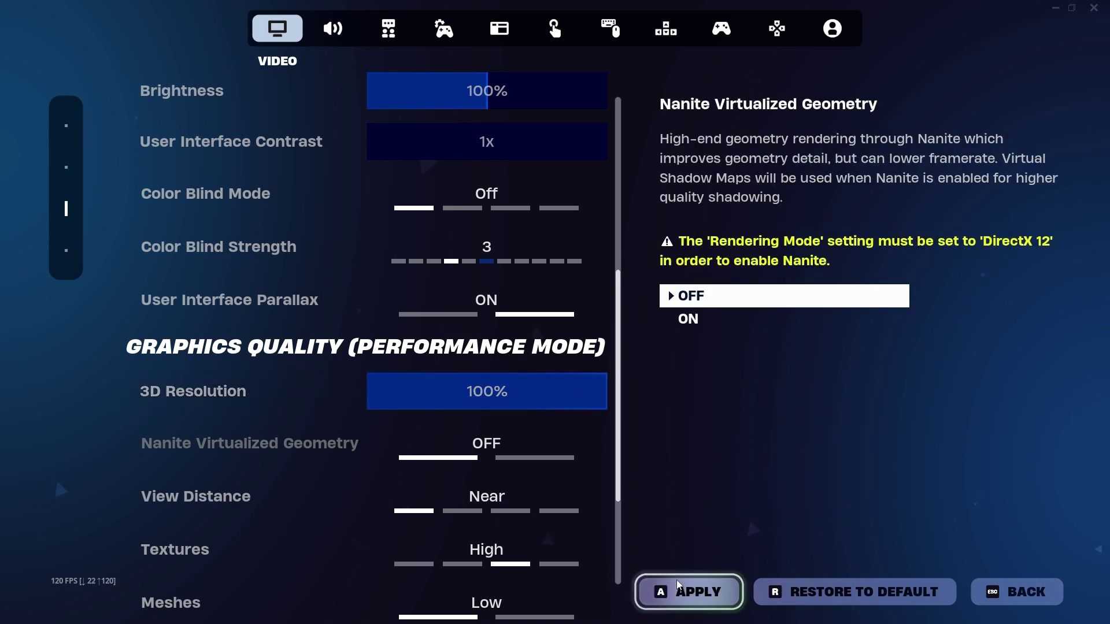
mouse_move(561, 393)
mouse_down()
mouse_move(545, 394)
mouse_move(555, 392)
mouse_up()
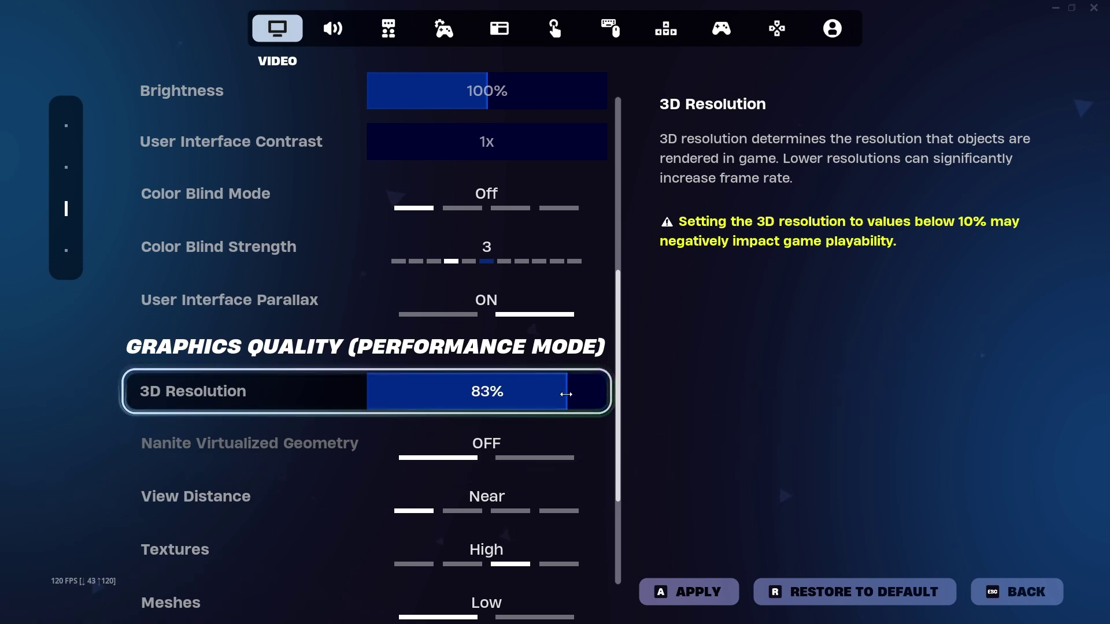
drag(566, 394, 716, 405)
click(688, 592)
Step: Set 3D Resolution to its full 100% and apply the video settings
scroll(373, 415, up, 3)
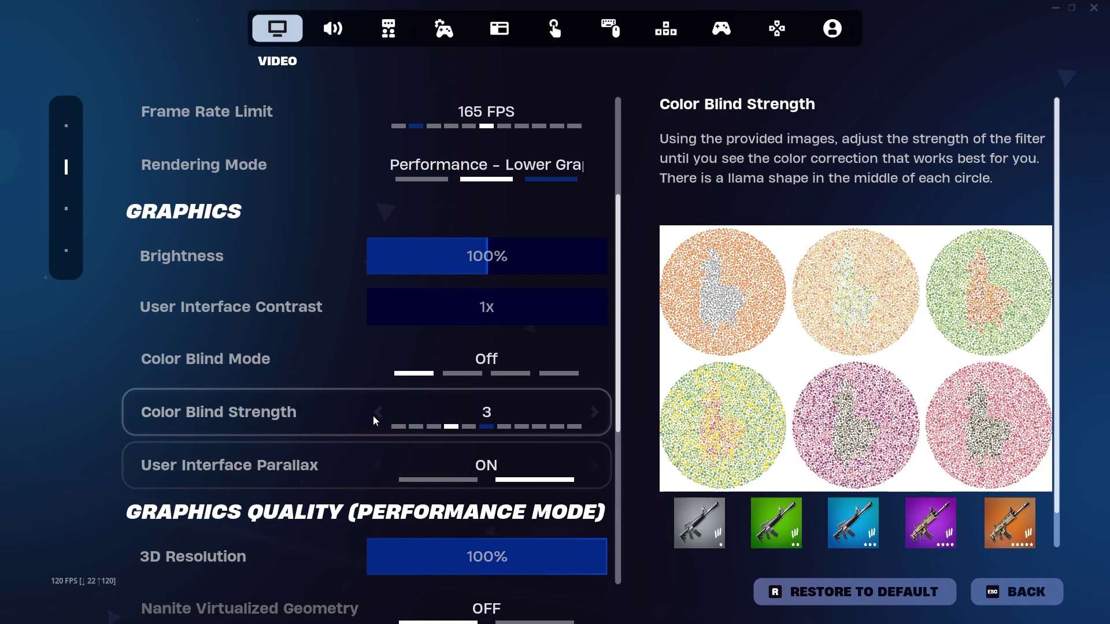
scroll(337, 378, up, 2)
scroll(349, 384, down, 3)
drag(601, 482, 651, 522)
click(692, 596)
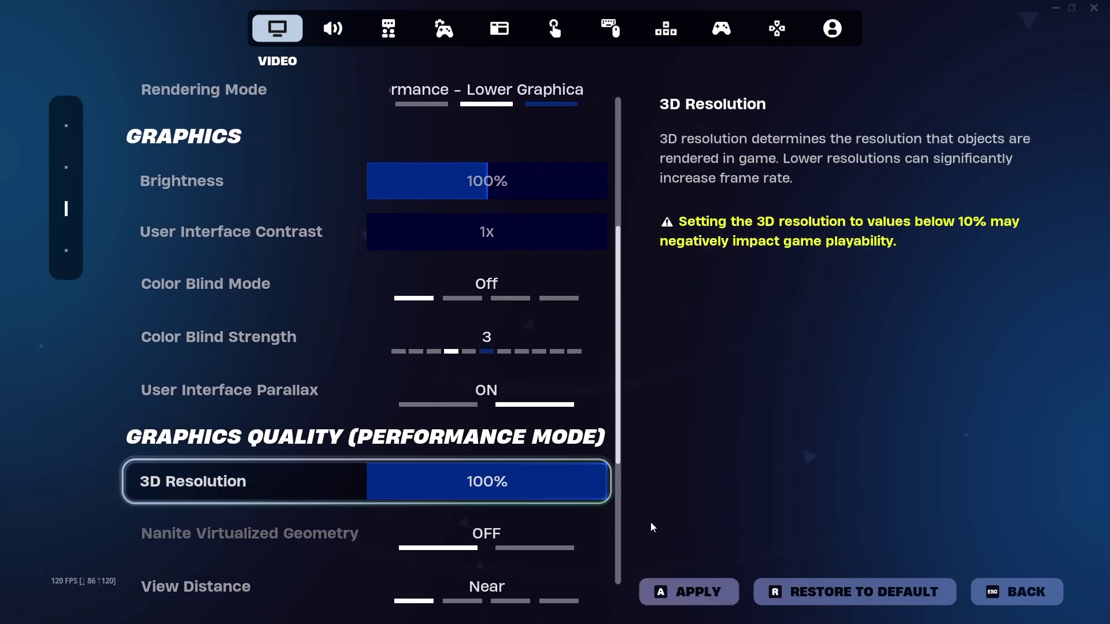
key(a)
scroll(505, 349, up, 5)
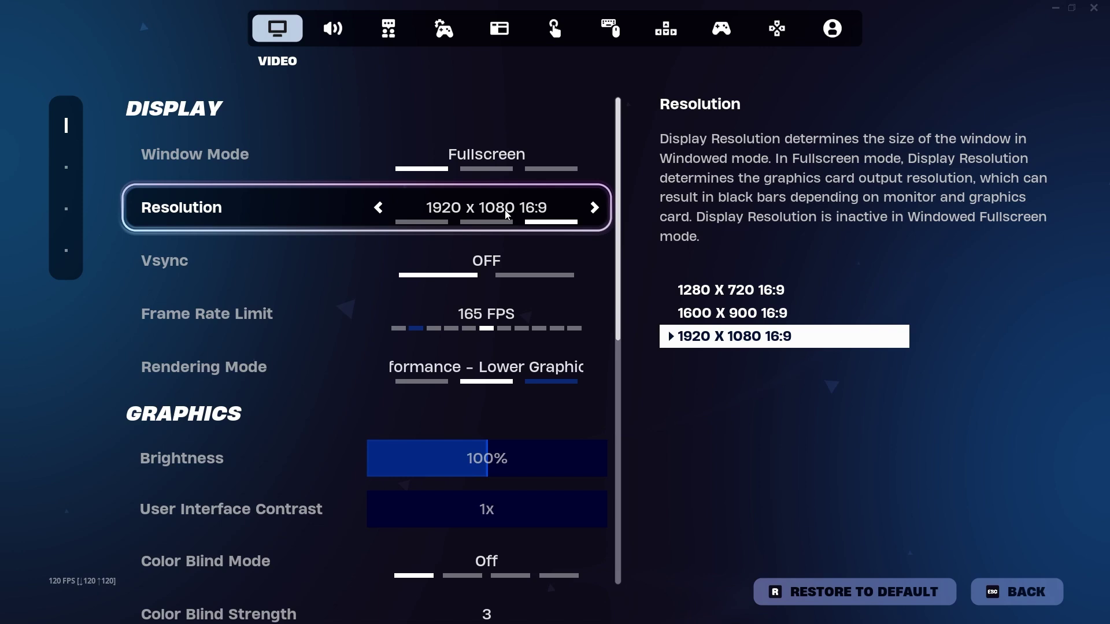
Step: Switch to File Explorer and open GameUserSettings.ini for editing from FortniteGame's Saved, Config, WindowsClient folder
key(alt+Tab)
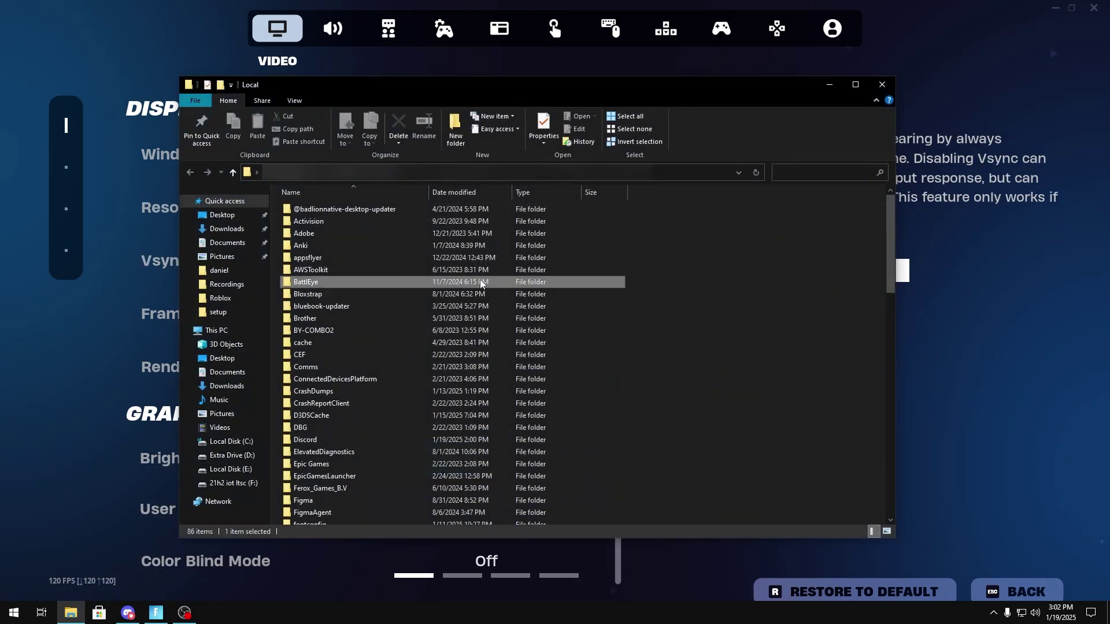
scroll(323, 514, down, 2)
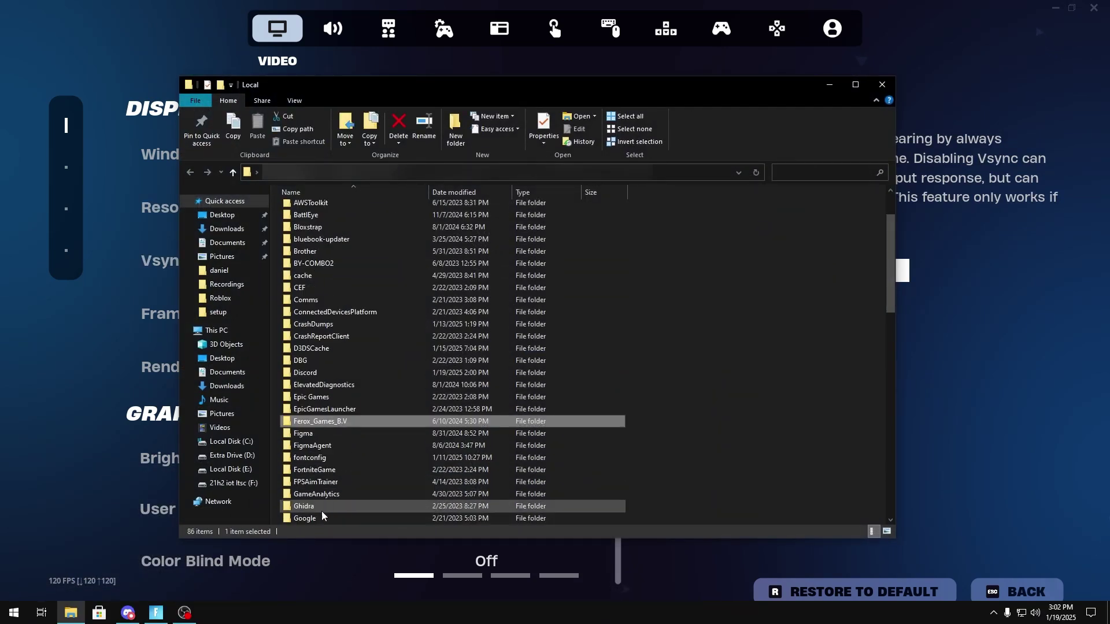
double_click(321, 464)
double_click(327, 209)
double_click(313, 218)
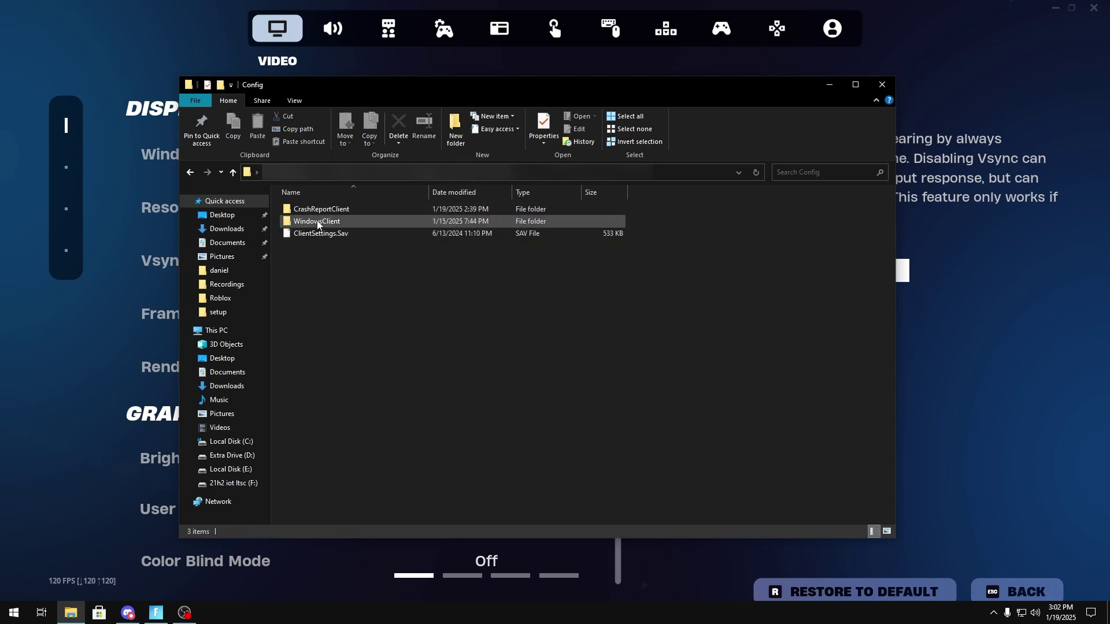
double_click(315, 220)
click(322, 234)
right_click(322, 233)
click(364, 261)
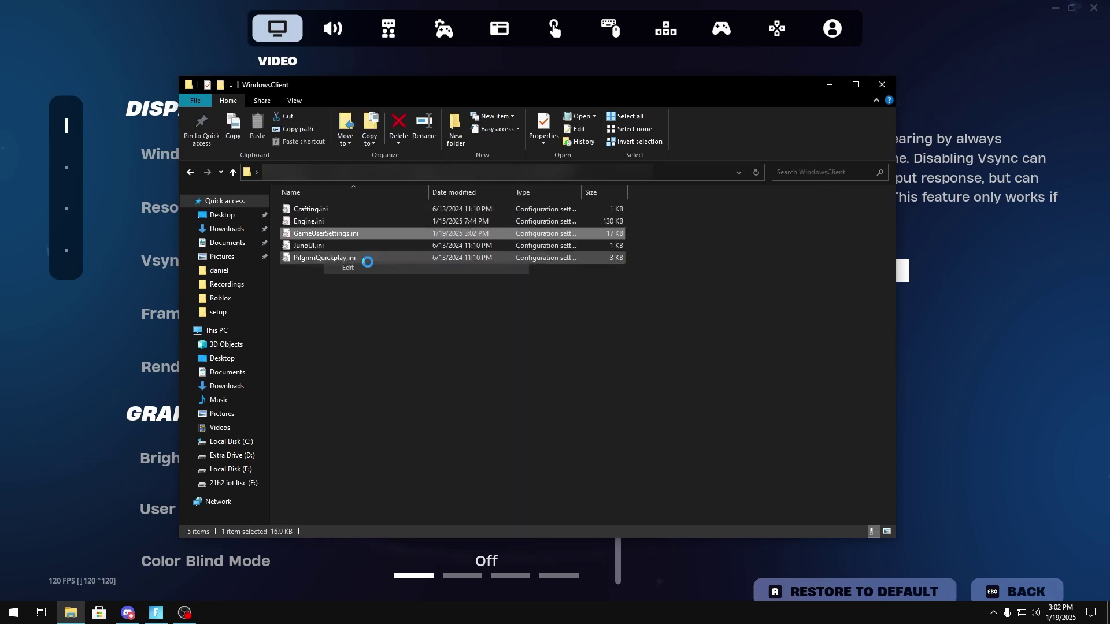
Step: Find 1920 in GameUserSettings.ini, set ResolutionSize and LastUserConfirmedResolutionSize to 1536 for X and 864 for Y, and save
key(ctrl+f)
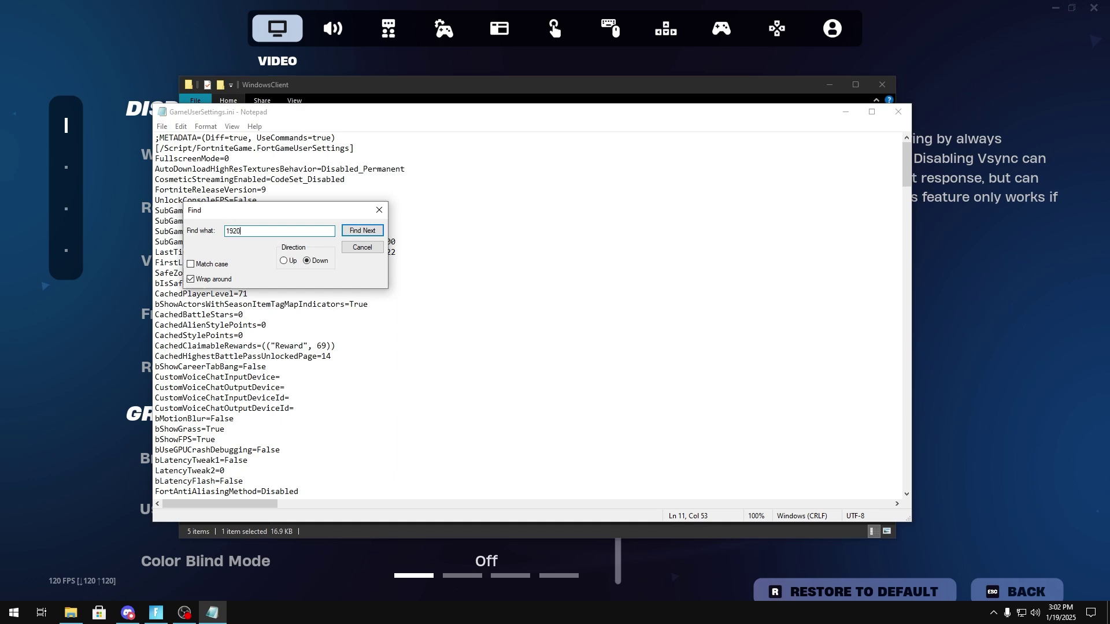
key(Return)
click(379, 210)
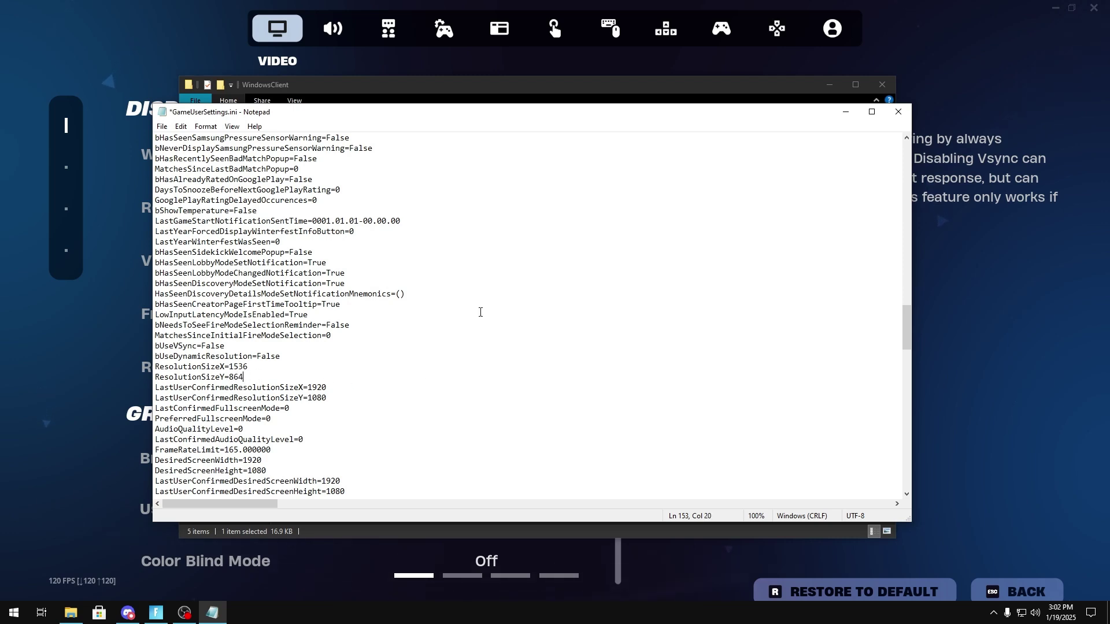
mouse_move(264, 104)
mouse_down()
mouse_move(274, 268)
mouse_move(270, 86)
mouse_up()
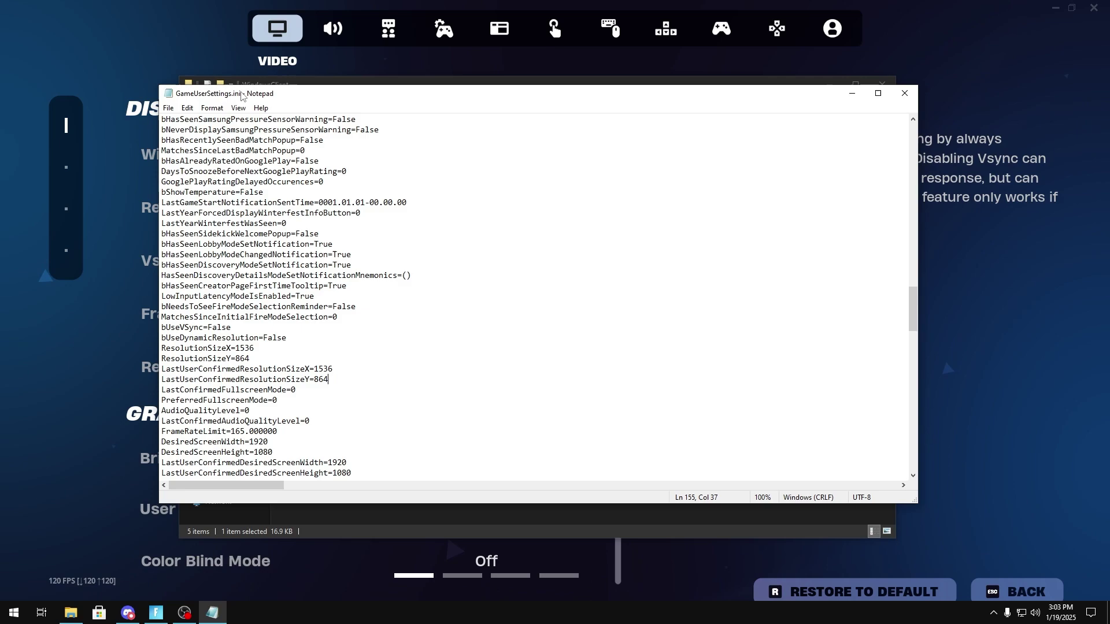
Step: Close GameUserSettings.ini and the WindowsClient folder window to return to Fortnite's video settings
drag(241, 95, 272, 92)
click(933, 88)
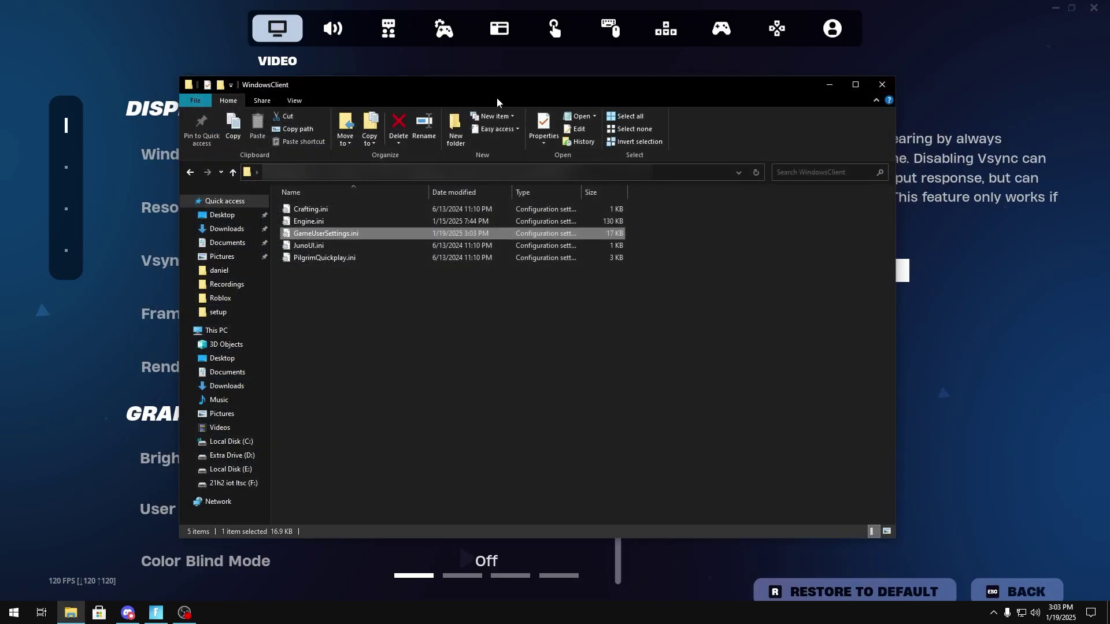
drag(486, 79, 535, 98)
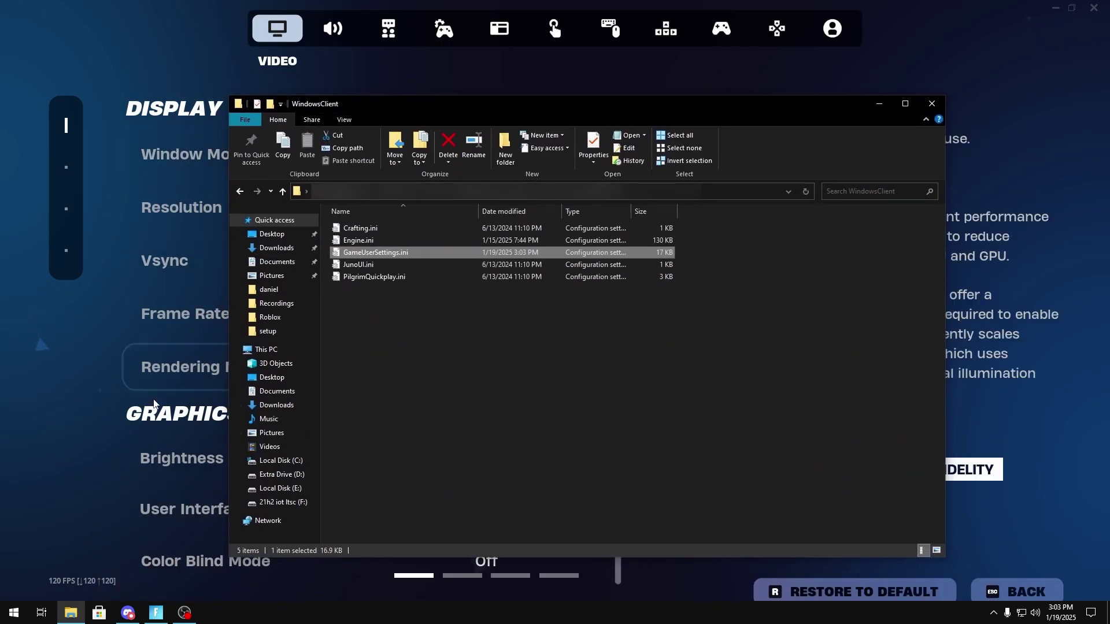
scroll(173, 414, down, 5)
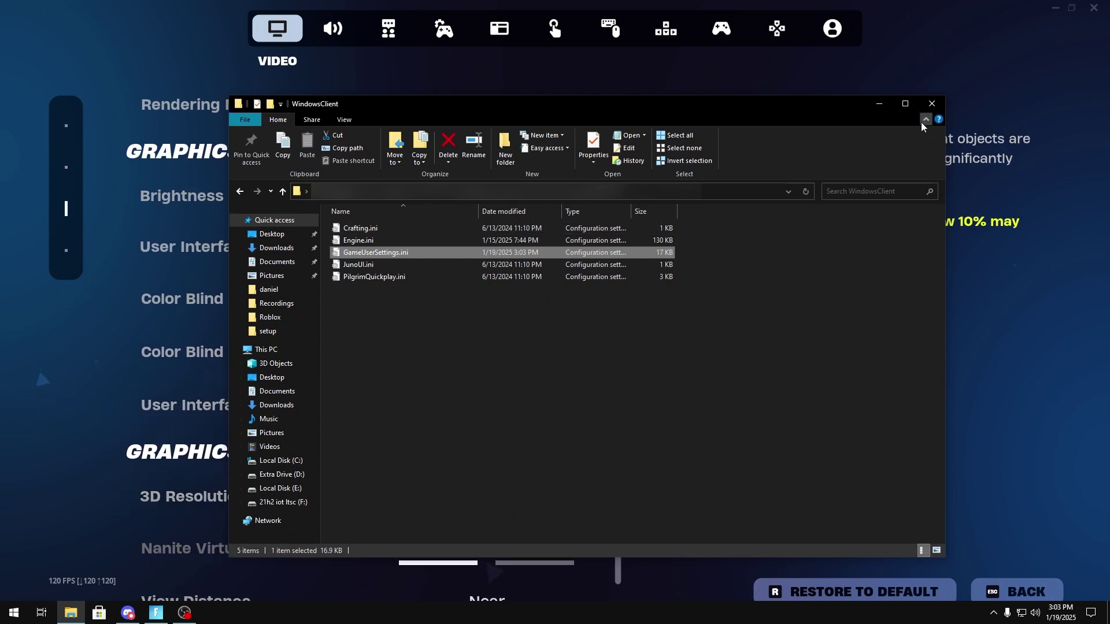
click(932, 103)
Step: Try Textures at Epic and Low, set it back to High and apply the video settings
scroll(314, 155, down, 2)
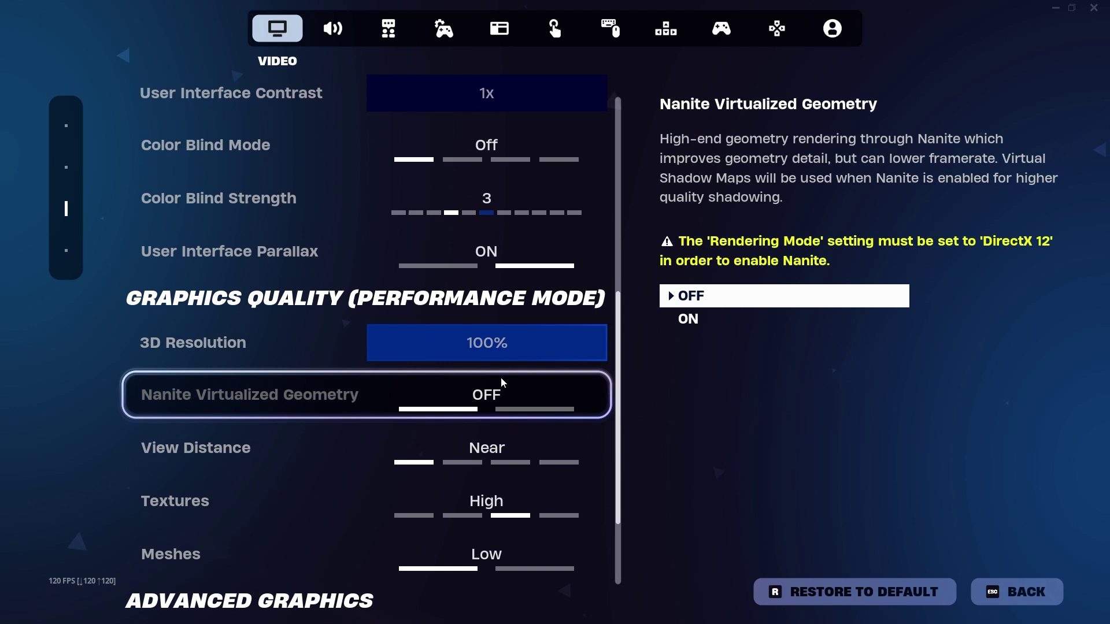
scroll(501, 377, down, 1)
scroll(431, 328, down, 1)
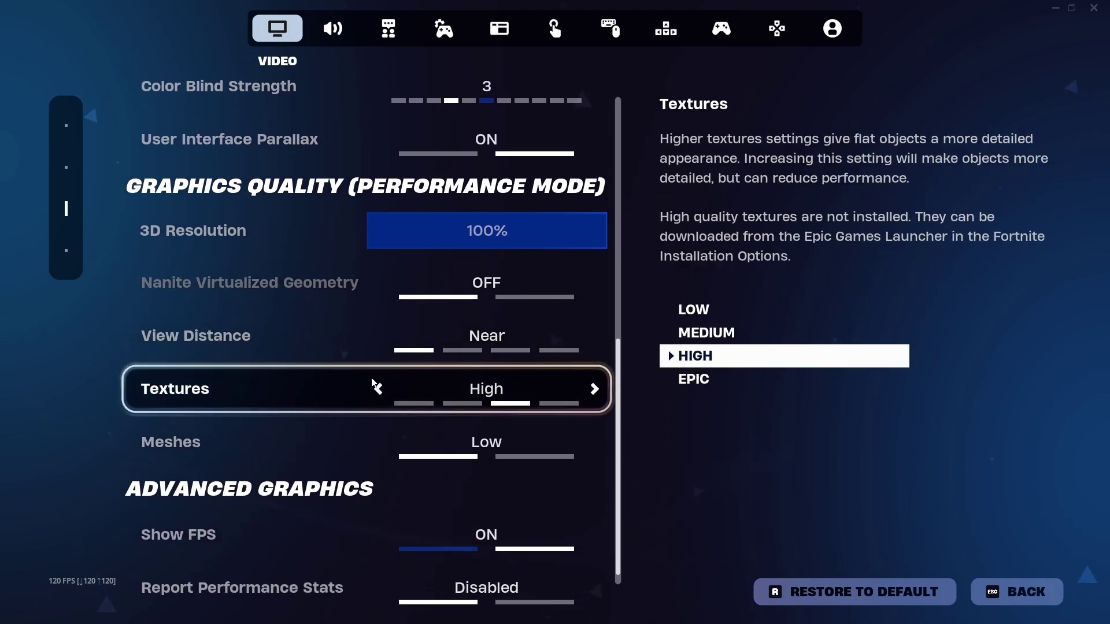
click(594, 389)
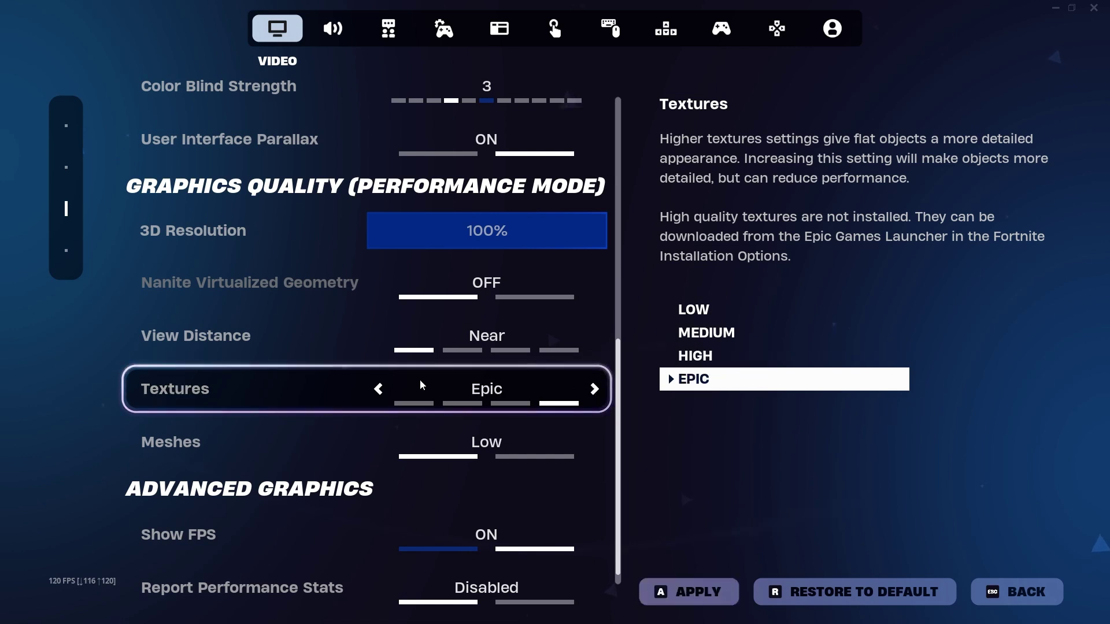
click(378, 389)
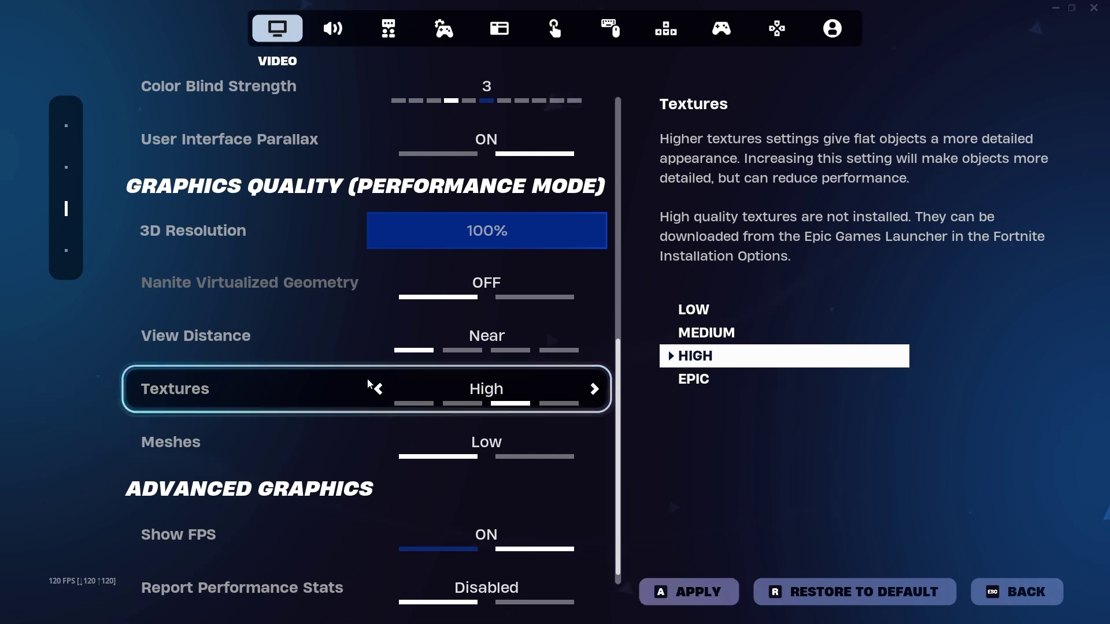
click(370, 384)
click(379, 388)
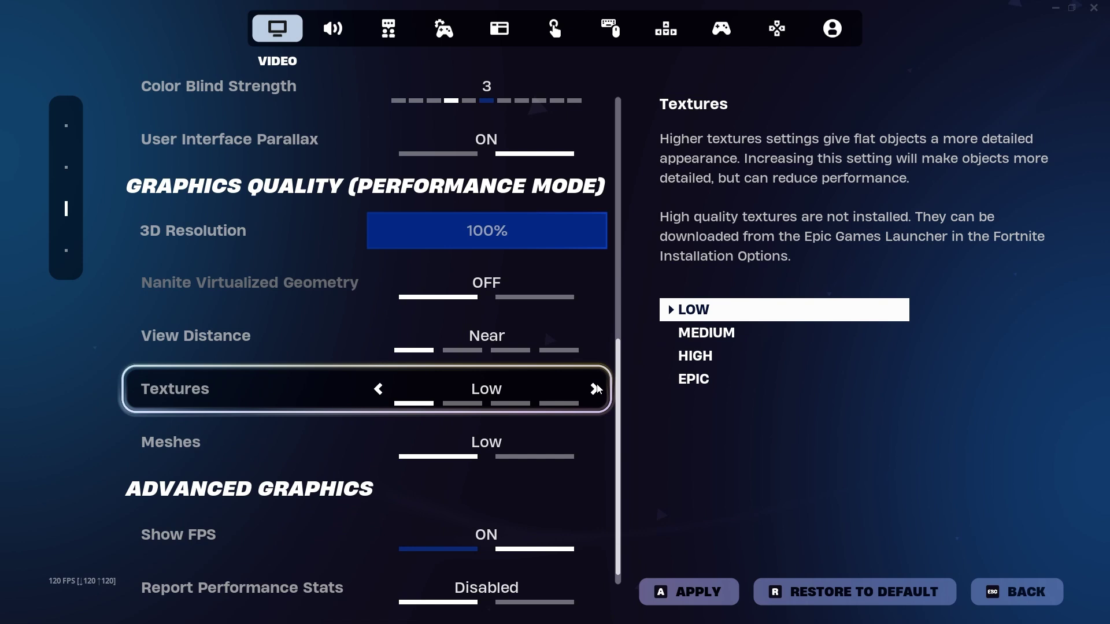
double_click(595, 389)
click(689, 592)
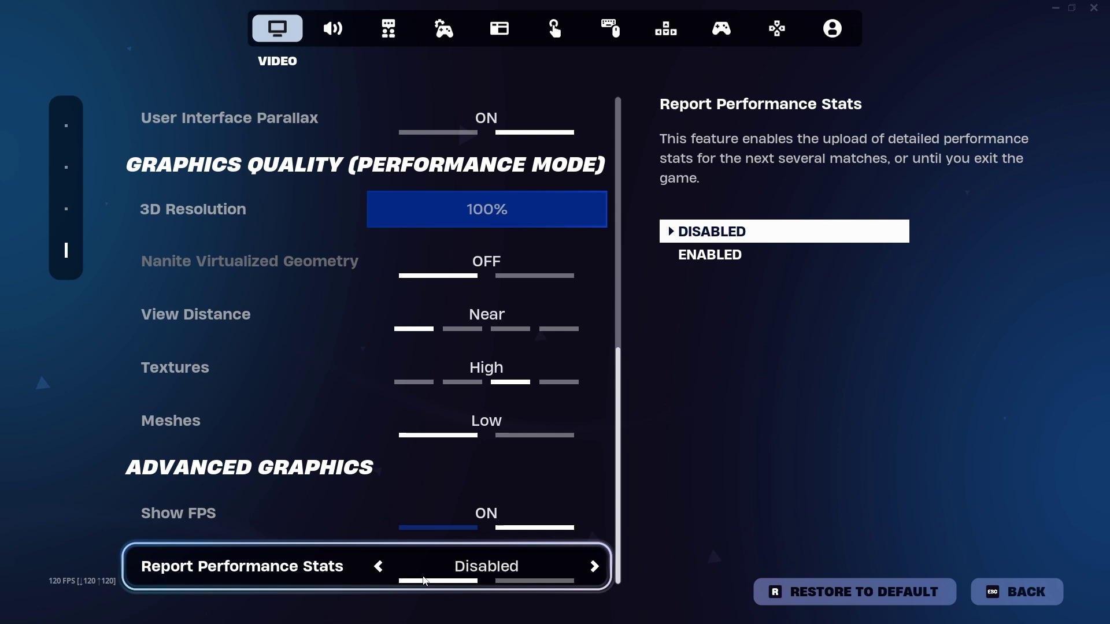
Step: Review the audio settings, from volume and sound quality through the subtitle options to Audio Output Device and Licensed Audio
click(334, 33)
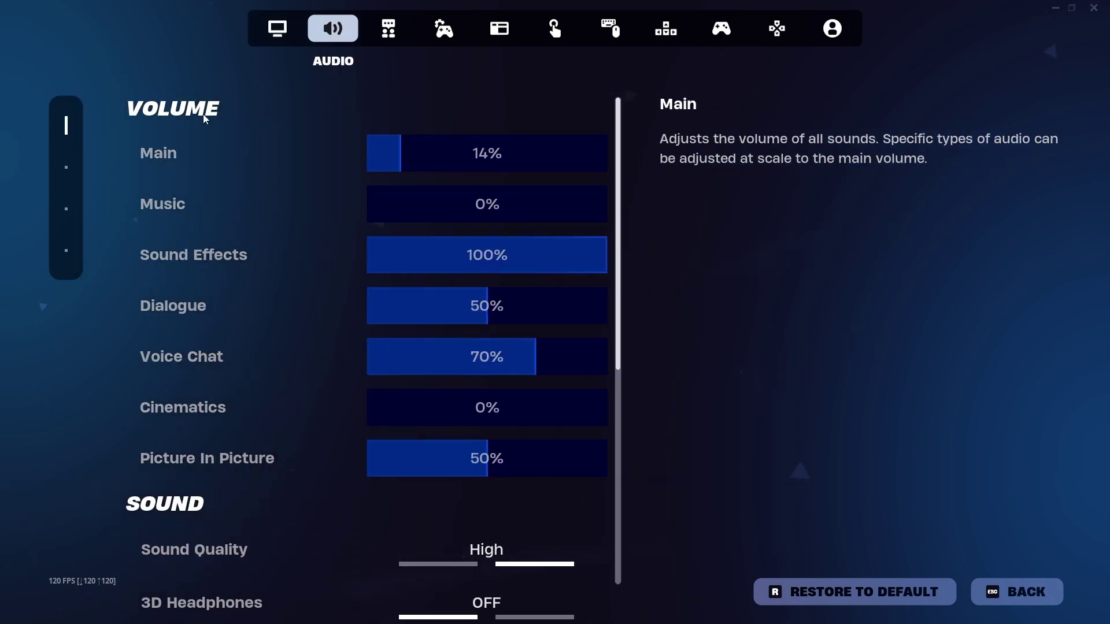
scroll(172, 126, down, 4)
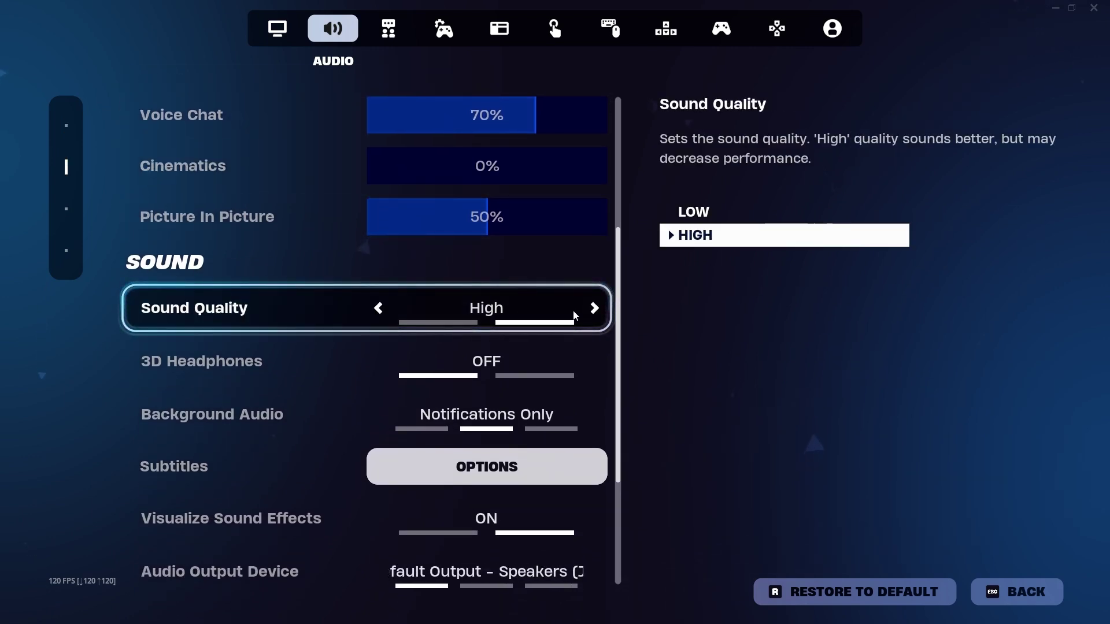
scroll(325, 259, down, 1)
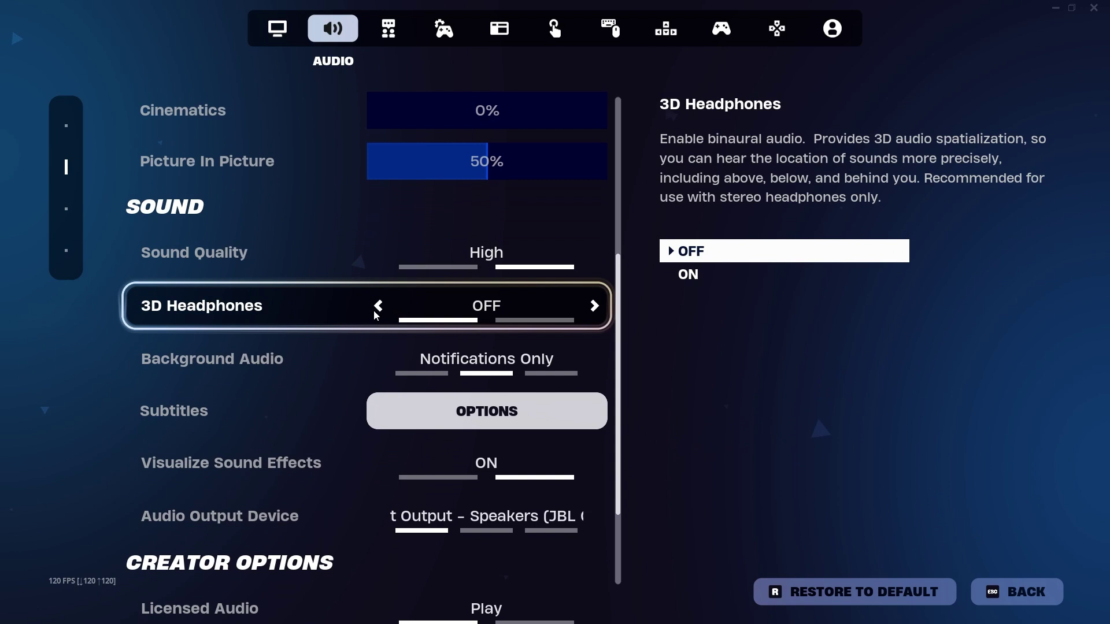
scroll(347, 307, down, 1)
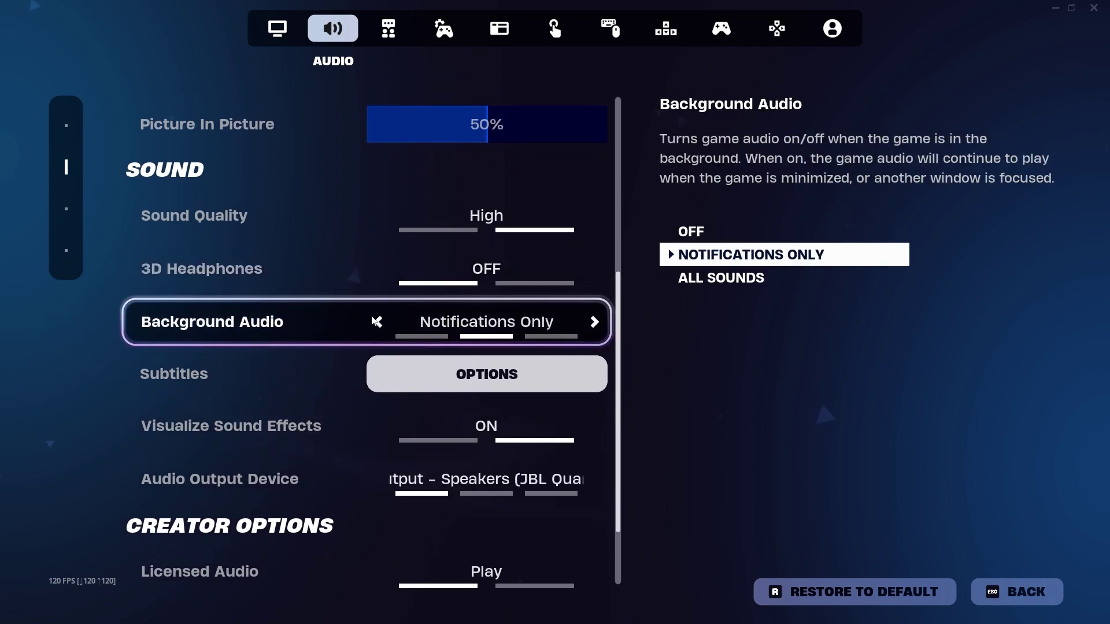
scroll(367, 316, down, 1)
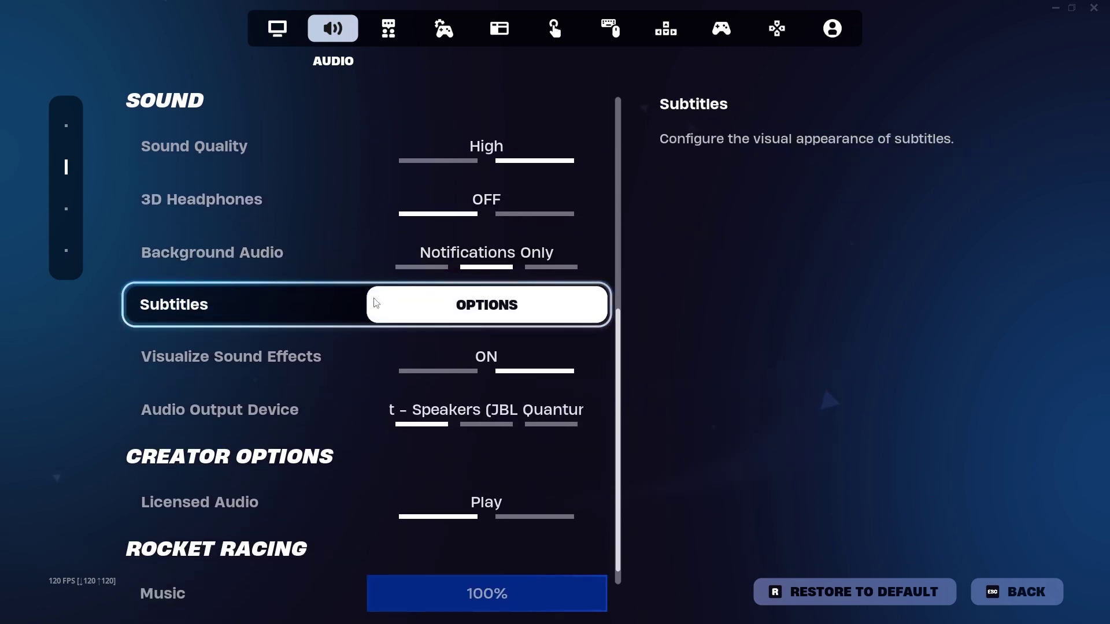
click(399, 298)
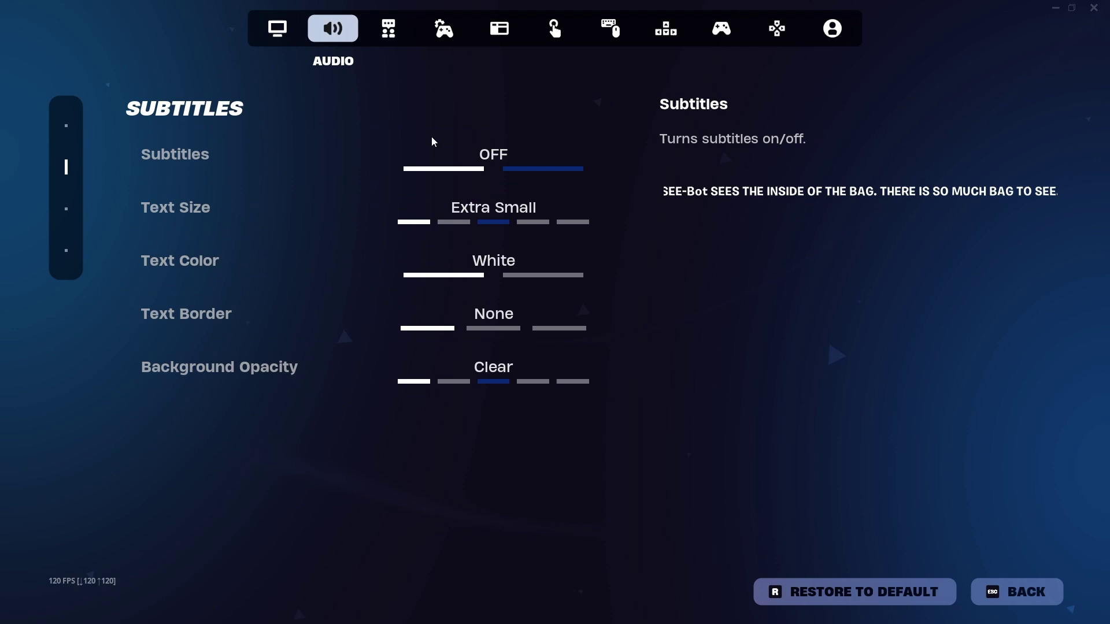
click(1018, 592)
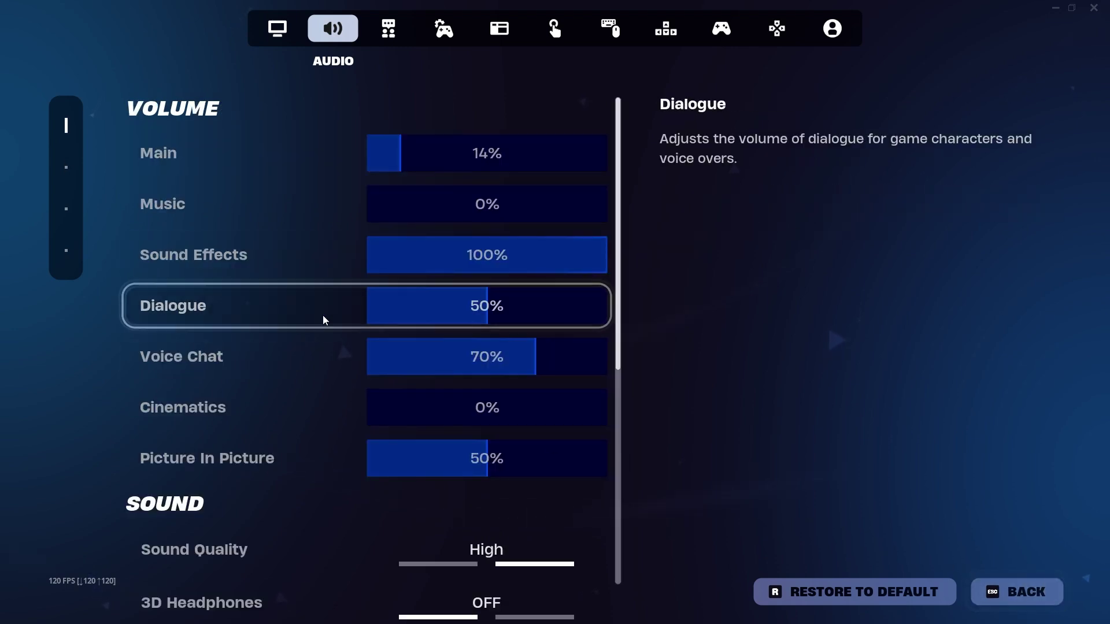
scroll(289, 323, down, 6)
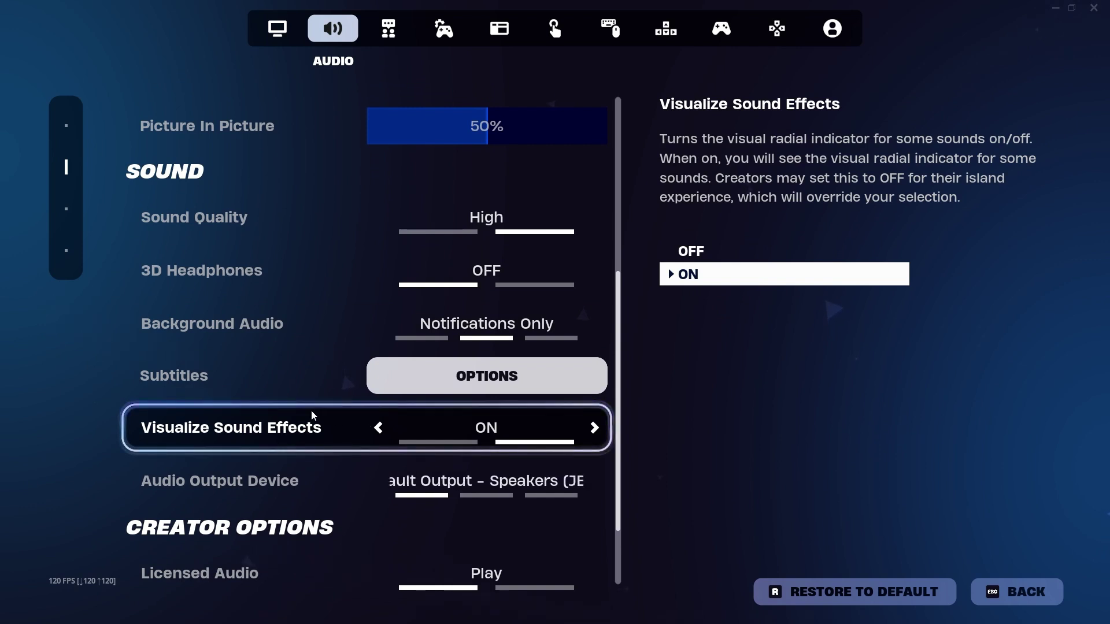
scroll(307, 418, down, 1)
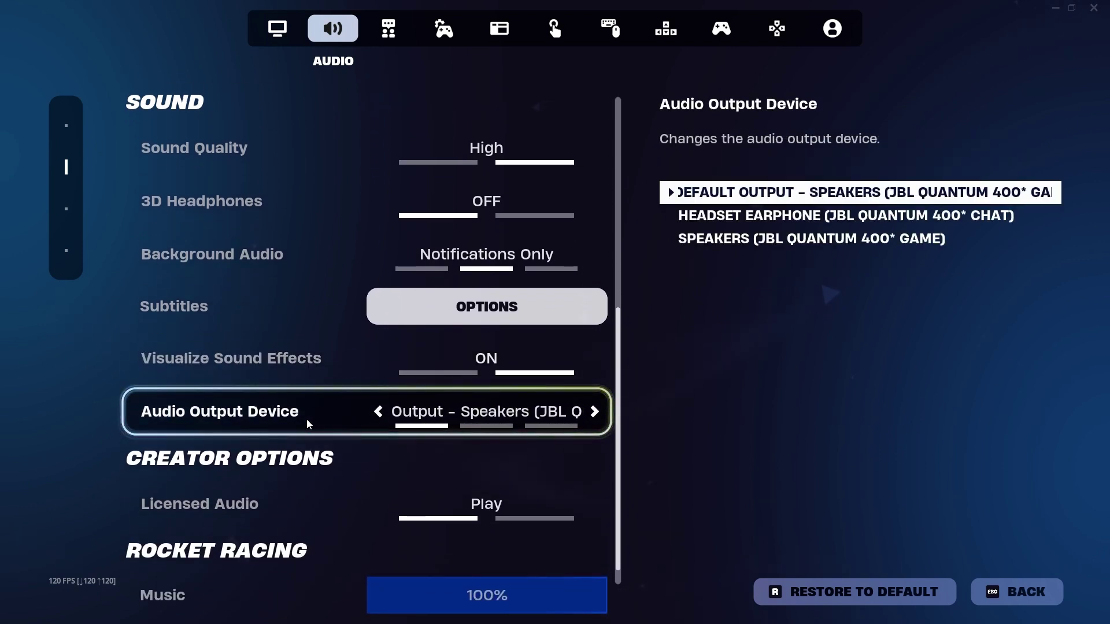
scroll(307, 418, down, 1)
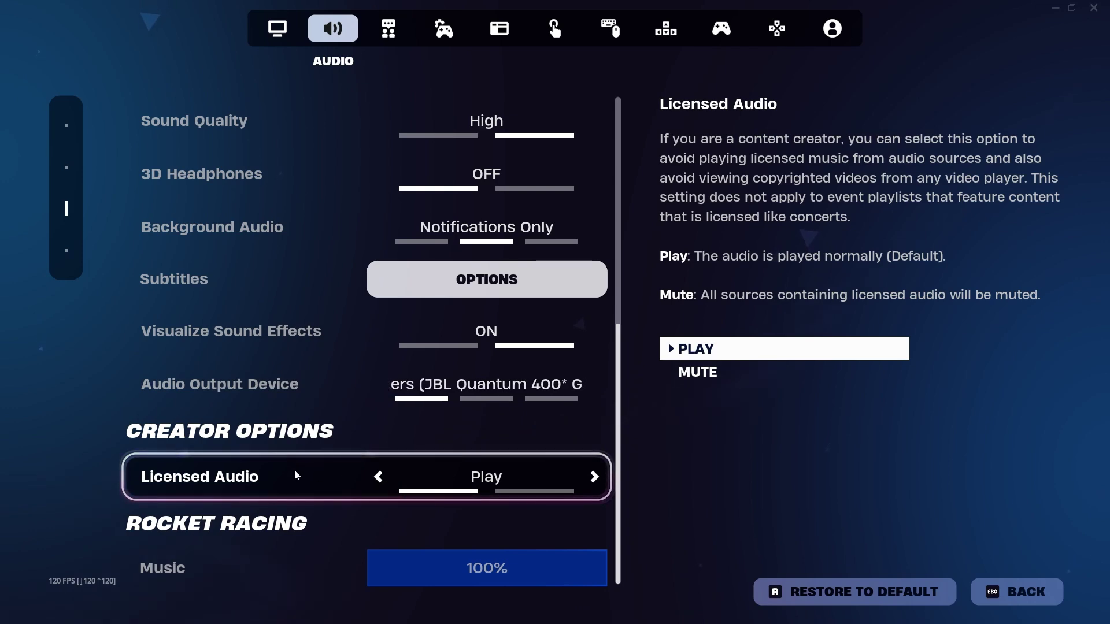
Step: Review the communication settings and the game settings from Language and Region through Extra Game Options to Replays
click(372, 29)
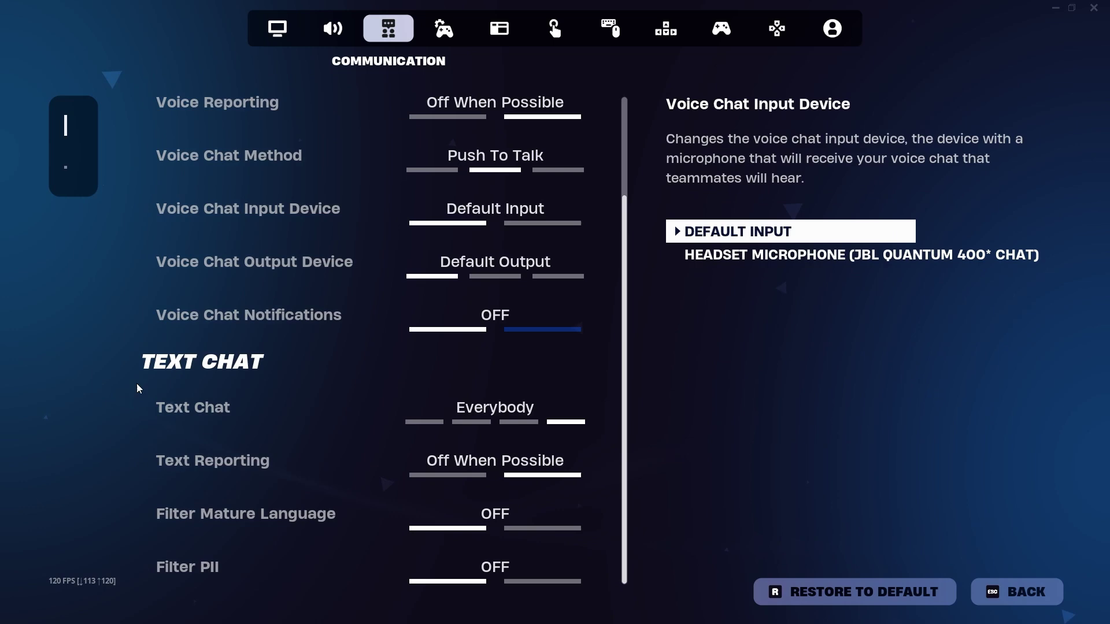
scroll(324, 347, up, 3)
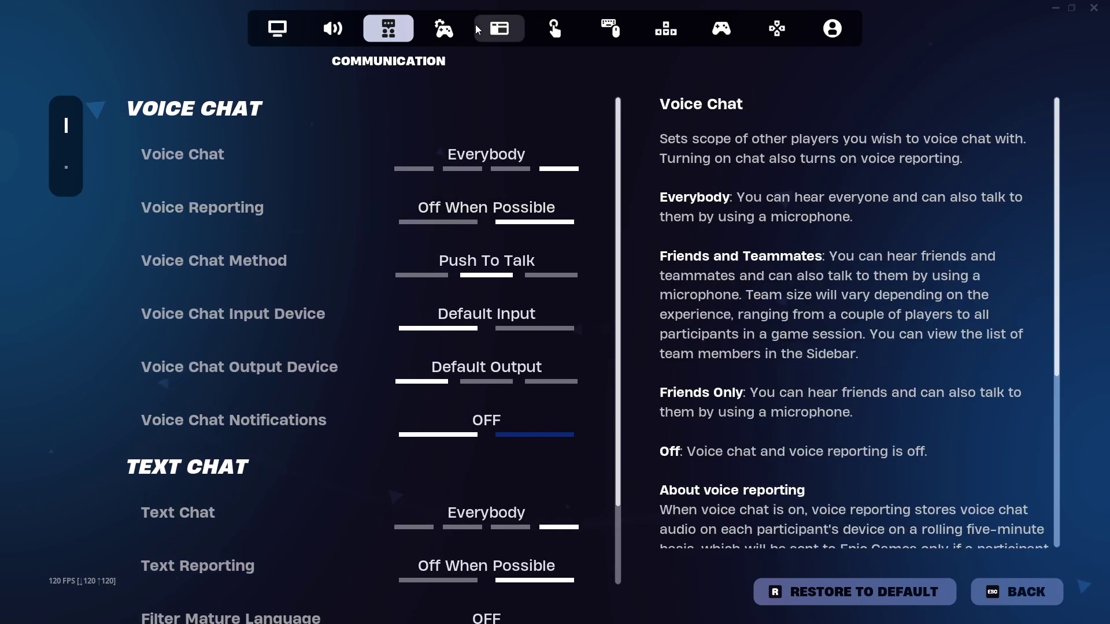
click(444, 28)
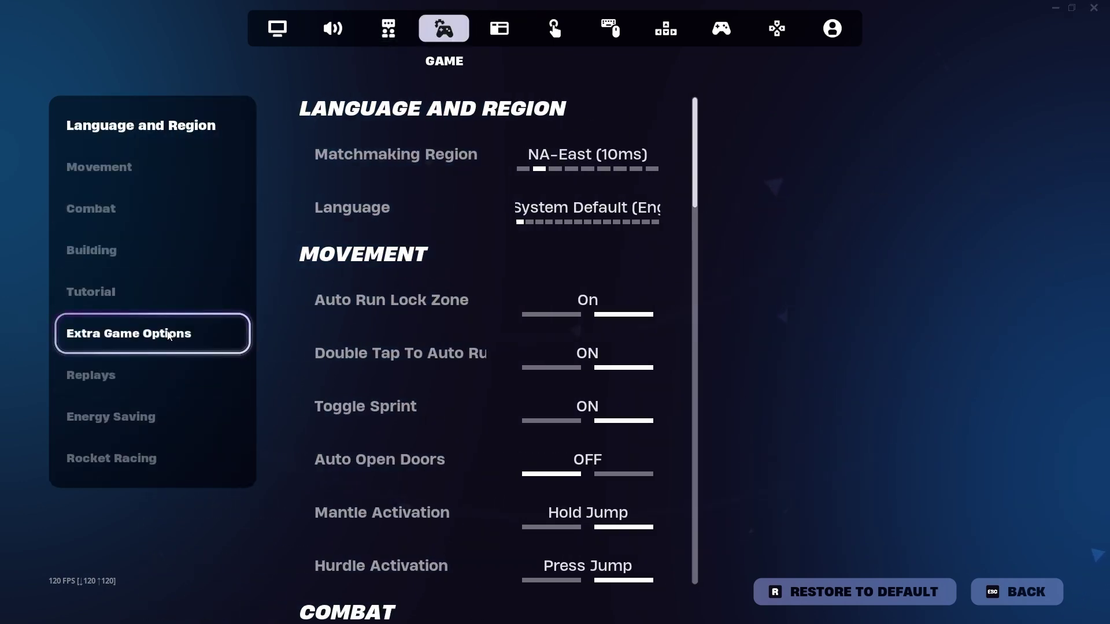
scroll(380, 326, down, 1)
scroll(380, 325, down, 8)
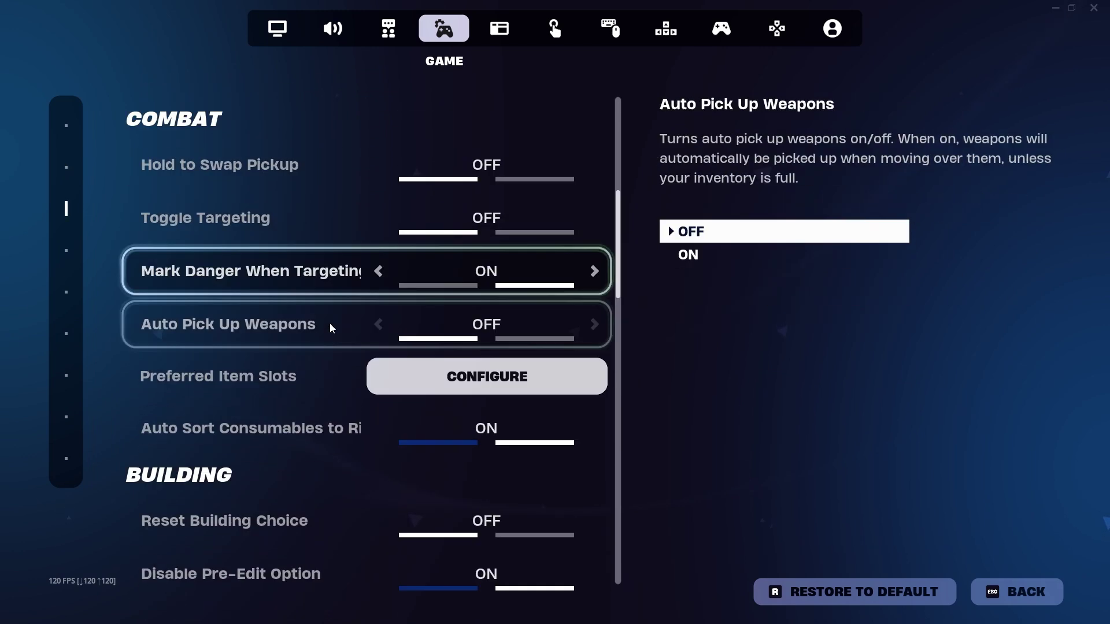
scroll(323, 326, down, 10)
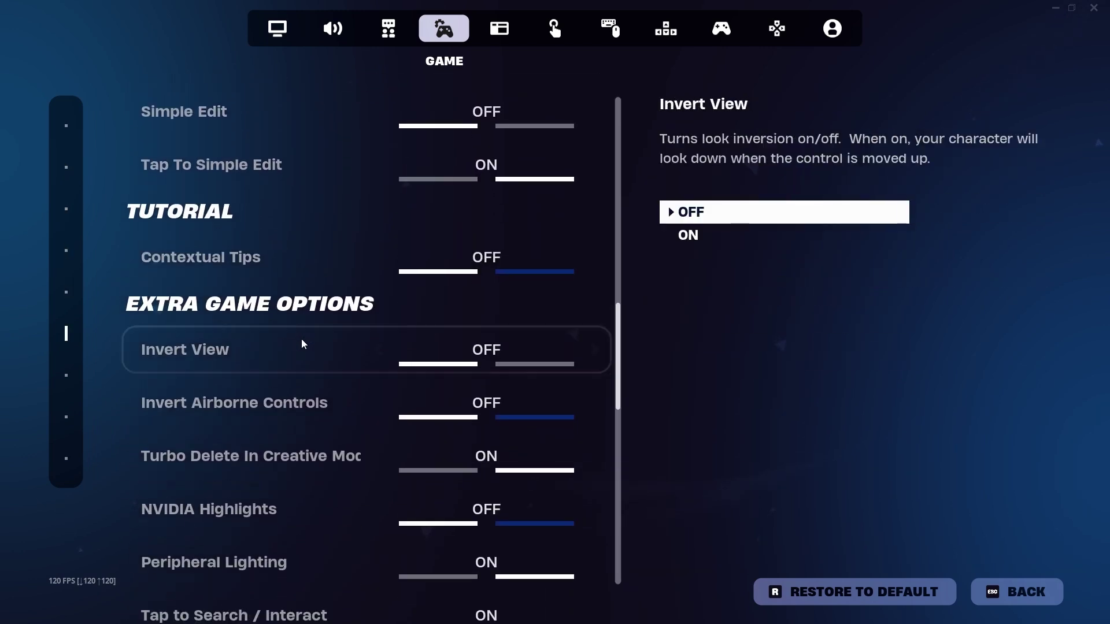
scroll(300, 340, down, 2)
scroll(283, 234, up, 1)
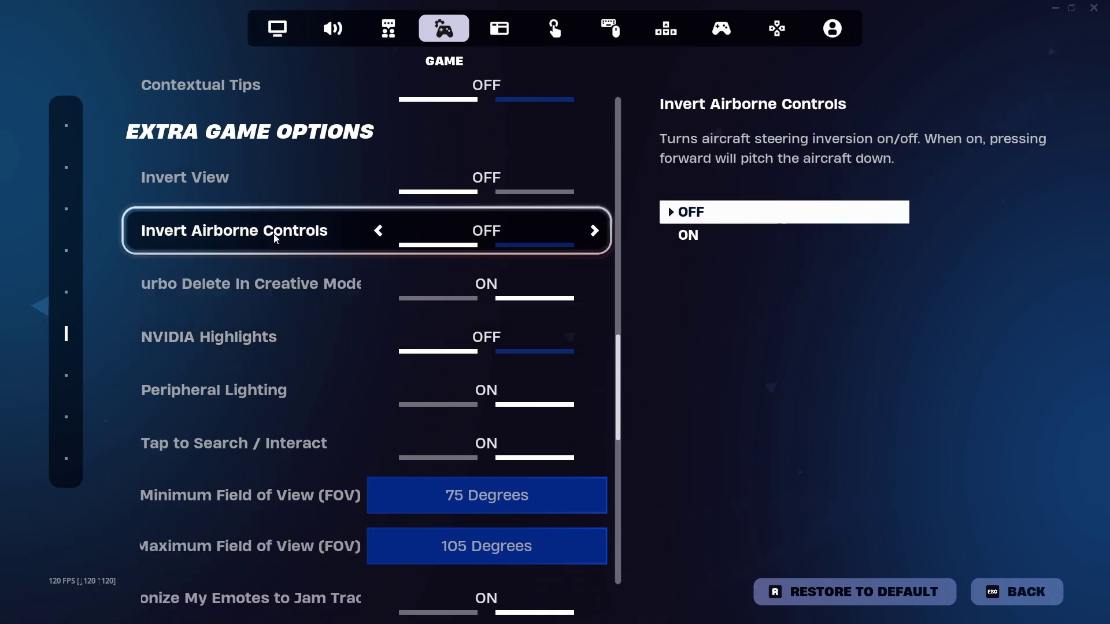
scroll(300, 417, down, 1)
scroll(322, 373, down, 2)
scroll(356, 298, up, 2)
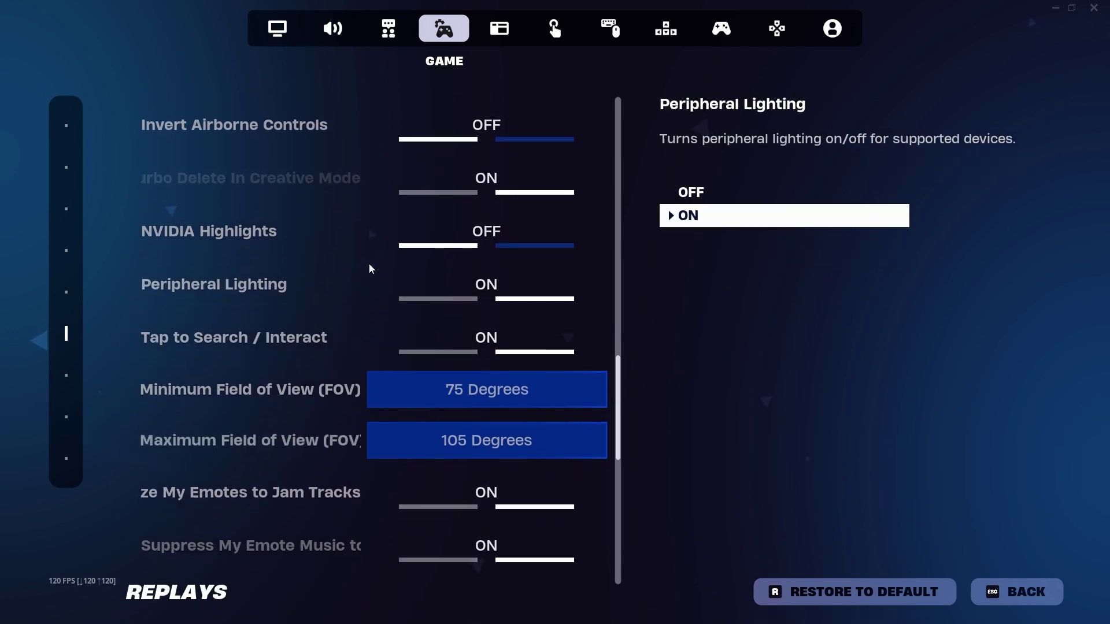
scroll(378, 280, down, 2)
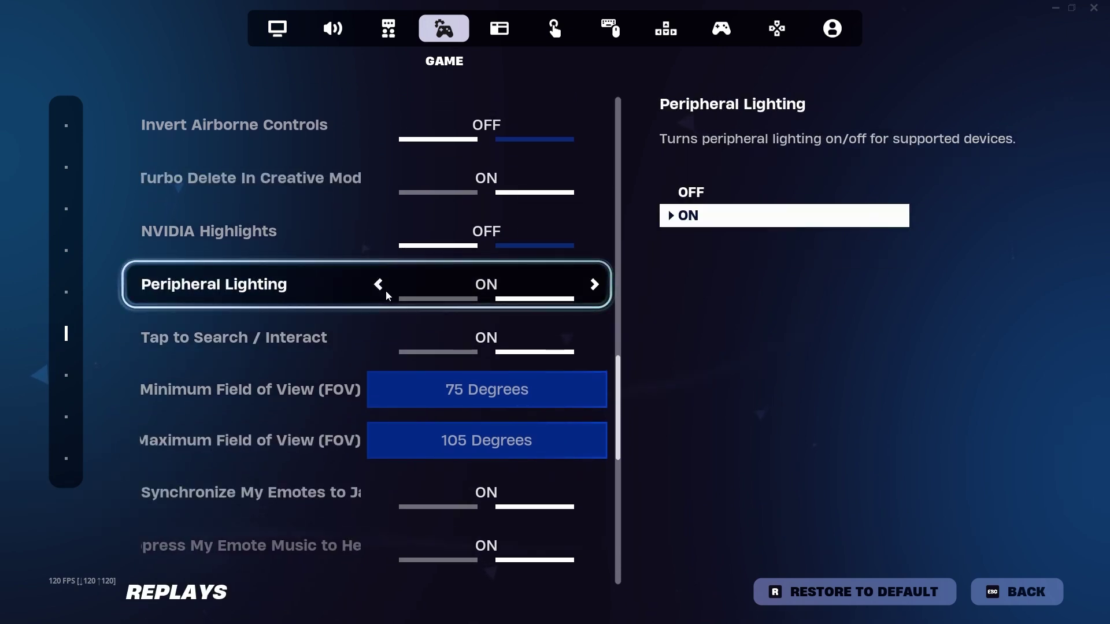
scroll(341, 280, down, 9)
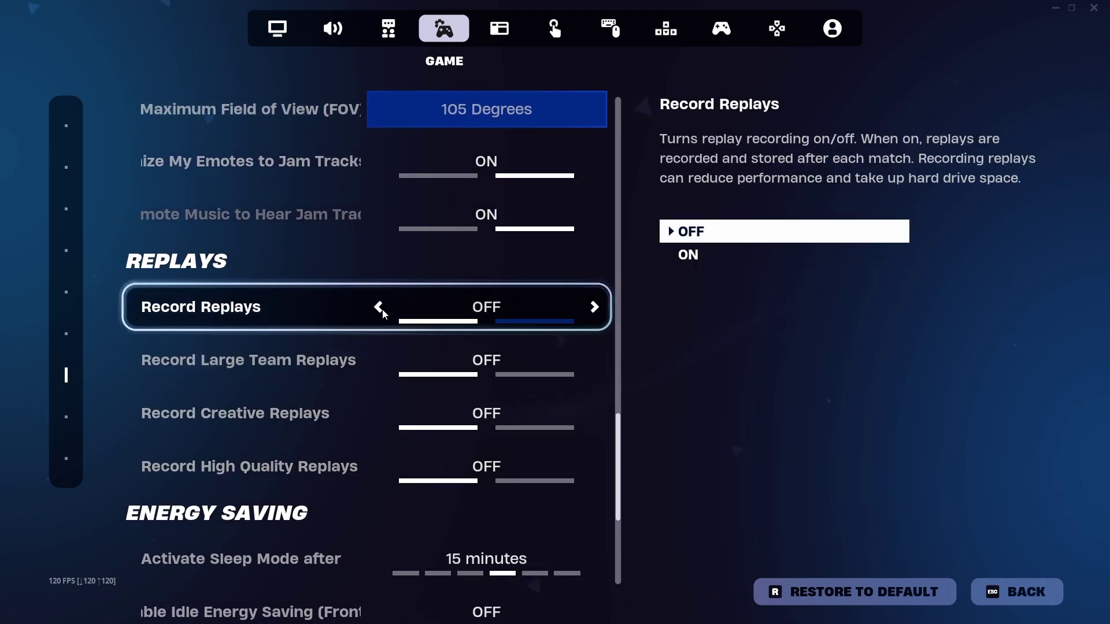
scroll(380, 312, down, 1)
scroll(381, 315, down, 1)
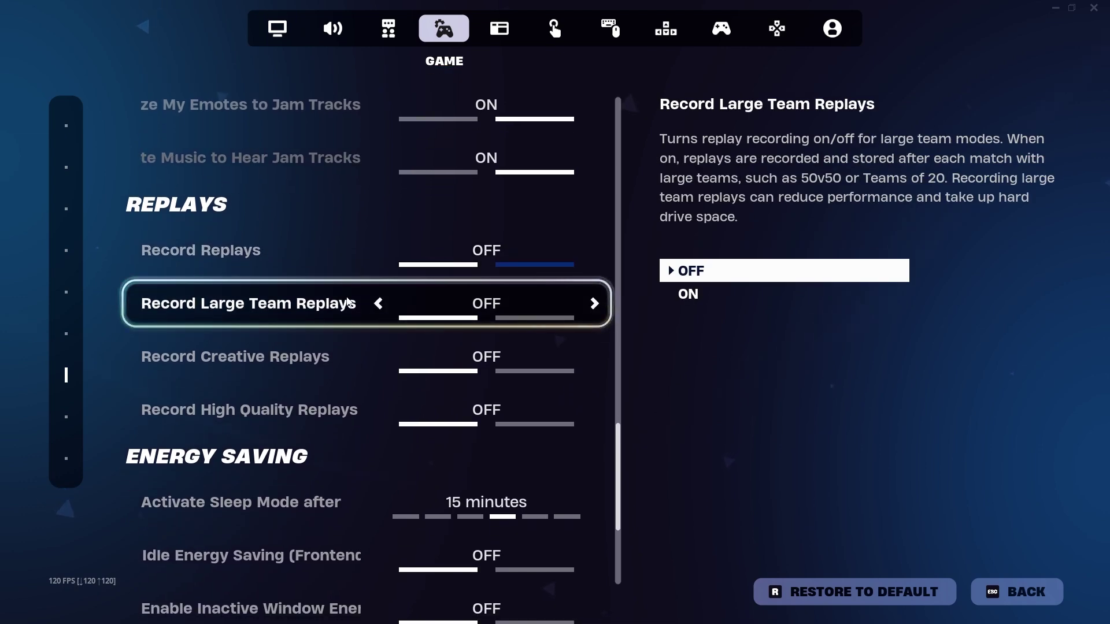
Step: Set Activate Sleep Mode after to Never, check the other Energy Saving options and apply the game settings
scroll(382, 315, down, 3)
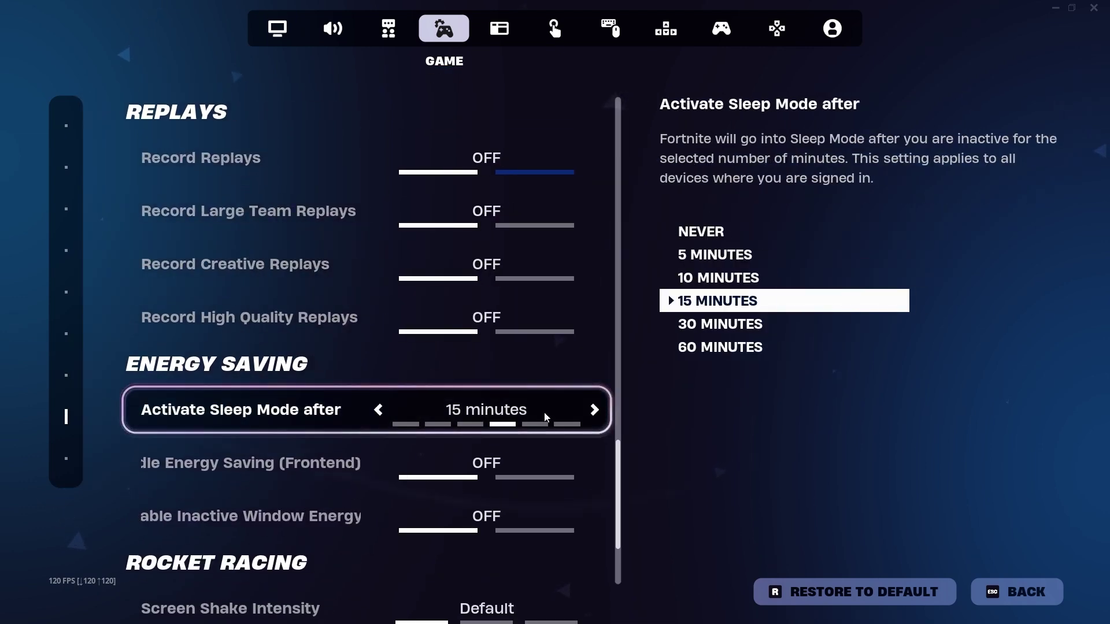
click(594, 410)
click(595, 410)
click(594, 410)
scroll(329, 393, down, 3)
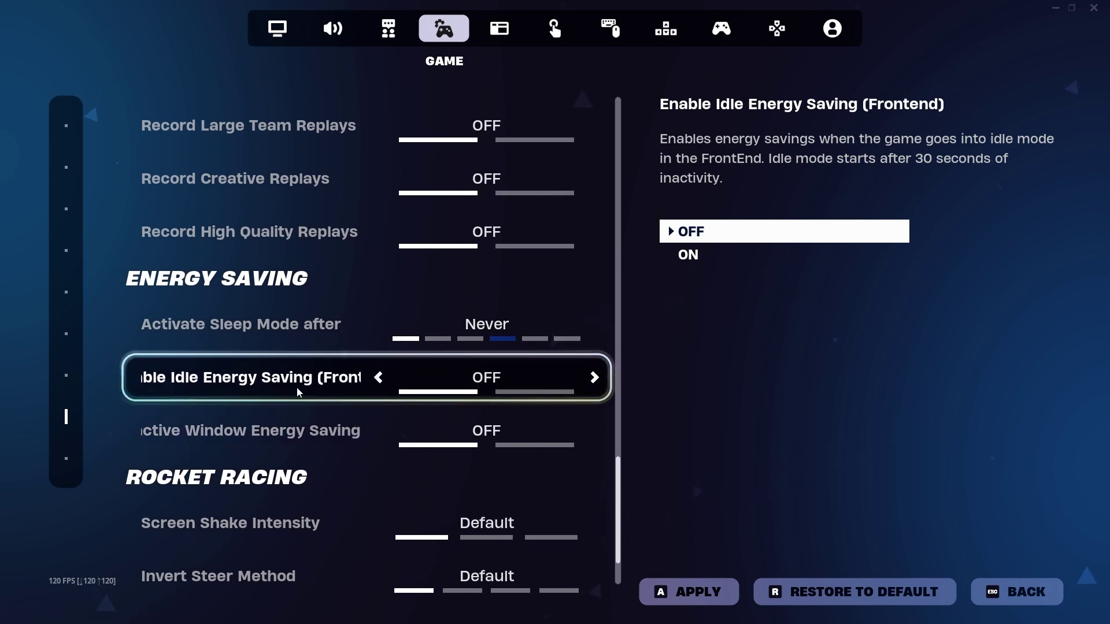
scroll(277, 416, down, 1)
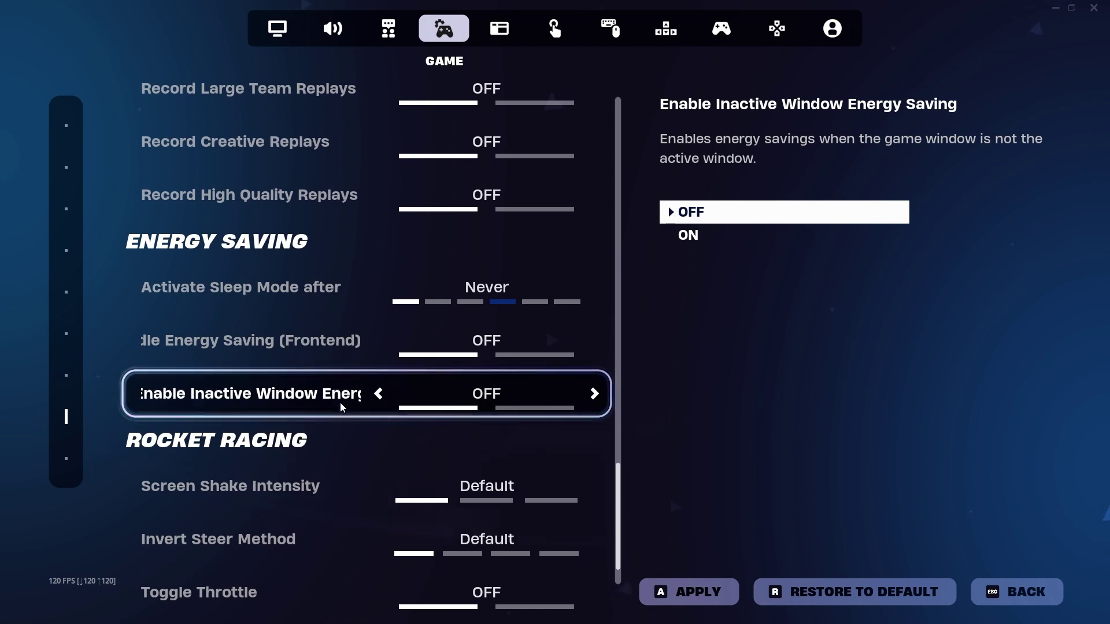
scroll(325, 393, down, 2)
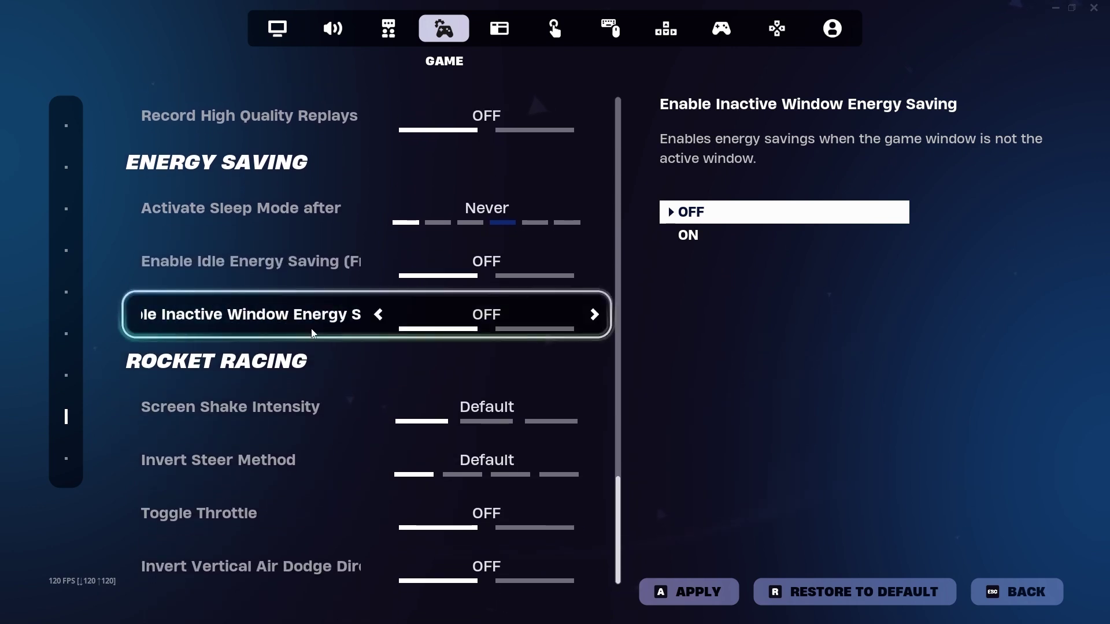
click(670, 590)
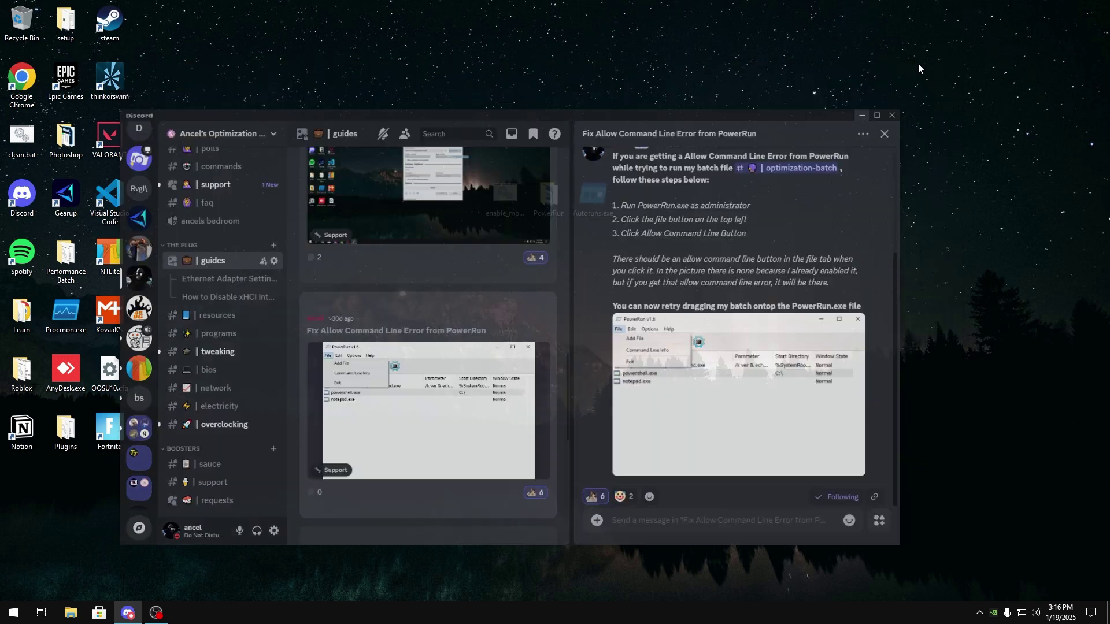
click(920, 67)
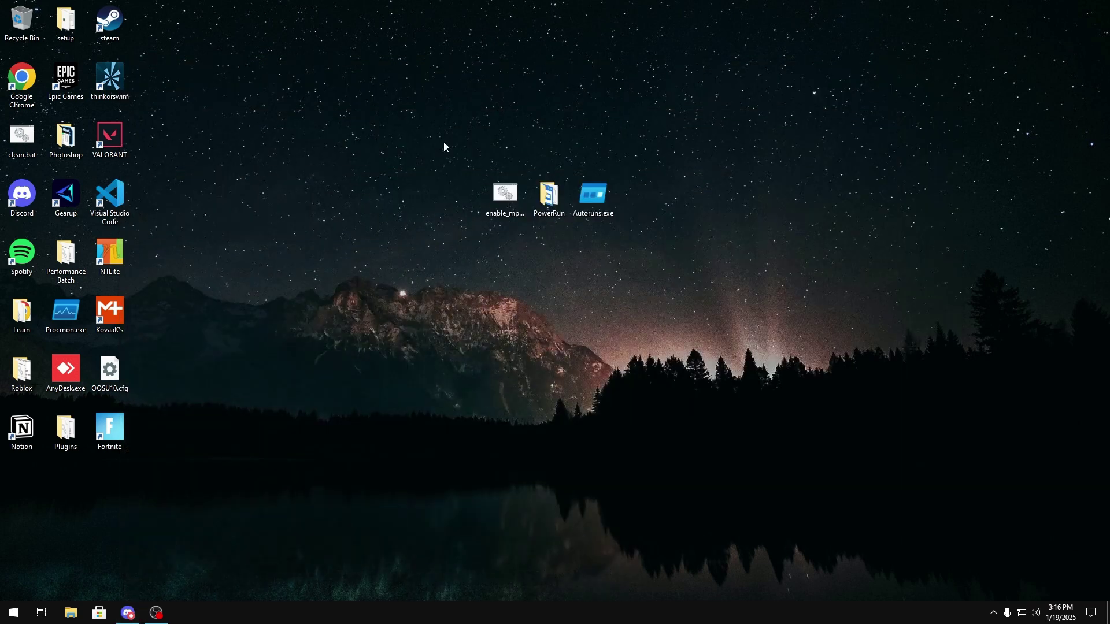
Step: Run PowerRun.exe from the PowerRun folder as administrator and close the folder window
double_click(550, 198)
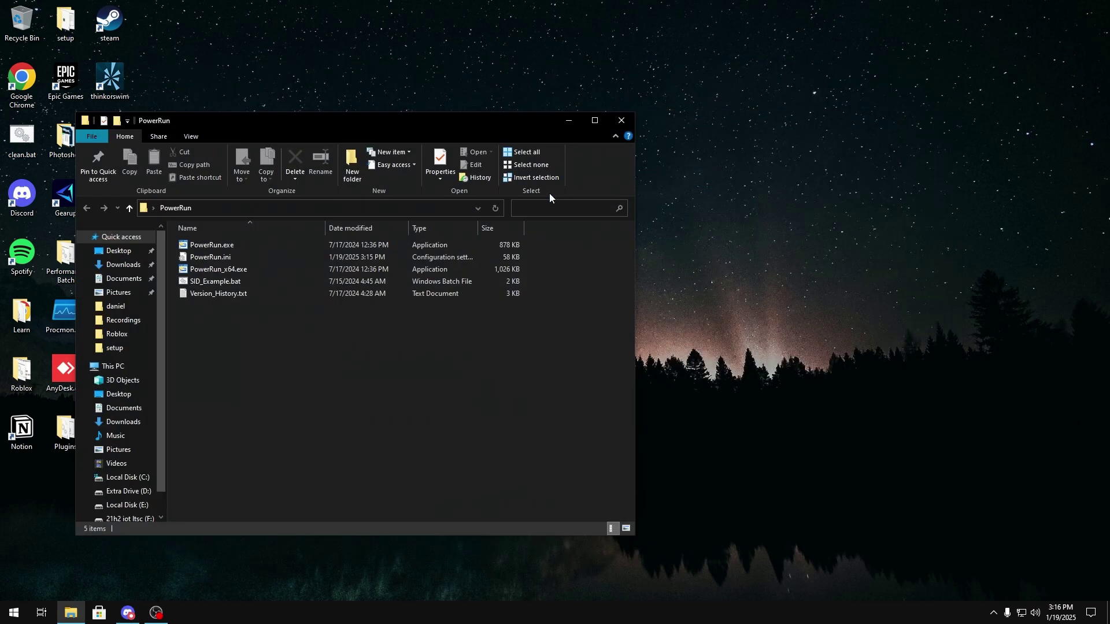
click(252, 243)
right_click(252, 243)
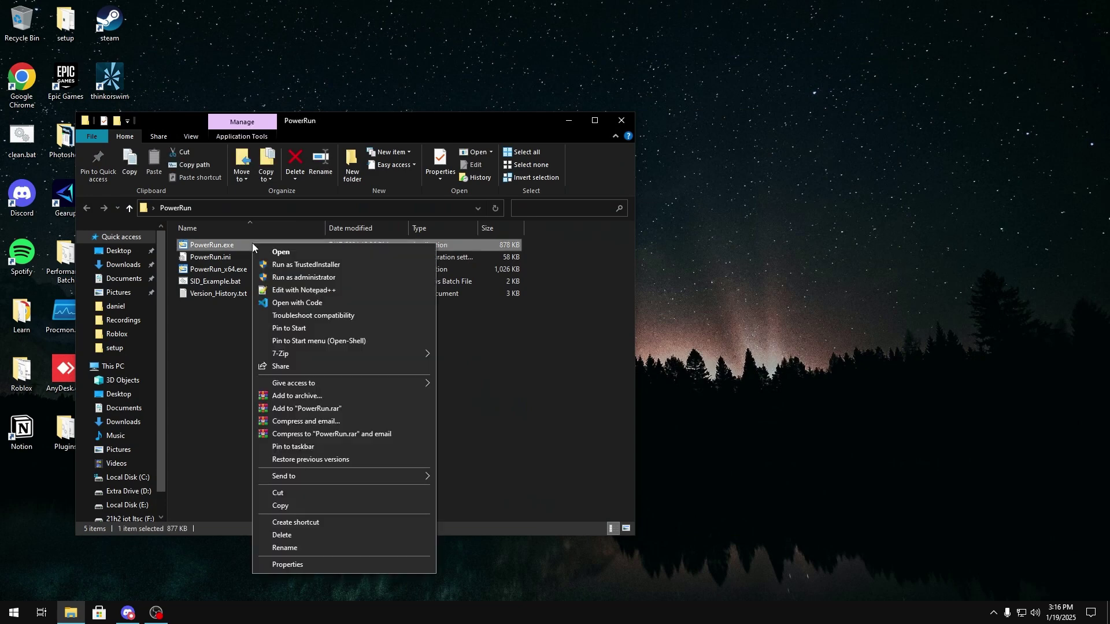
click(331, 278)
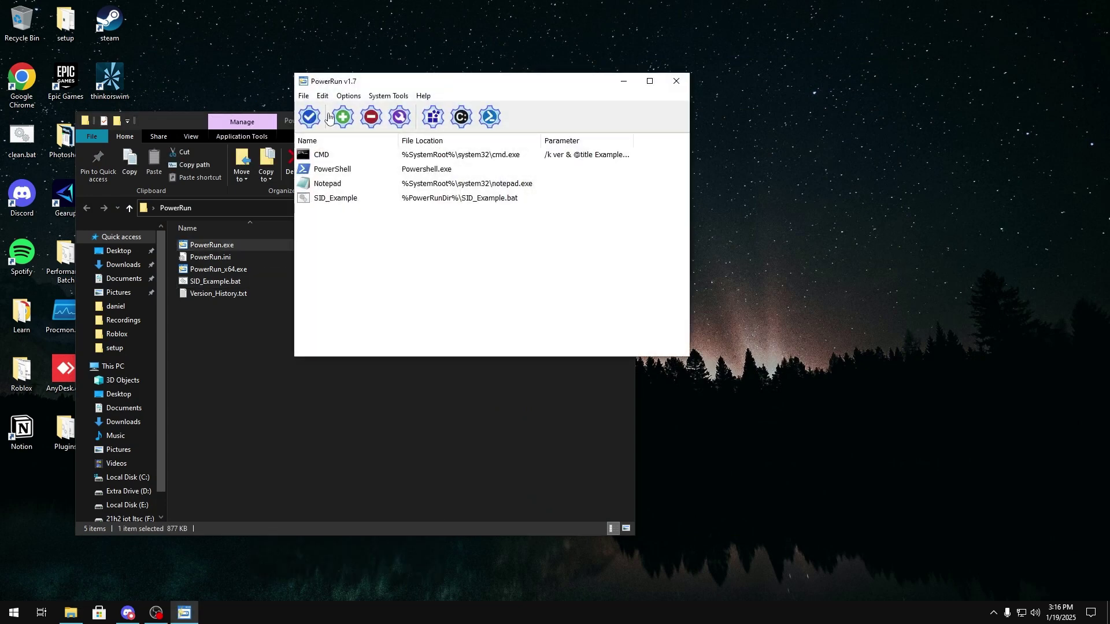
click(167, 121)
click(614, 123)
Step: Check the Allow Command Line option in PowerRun and close the program
click(303, 96)
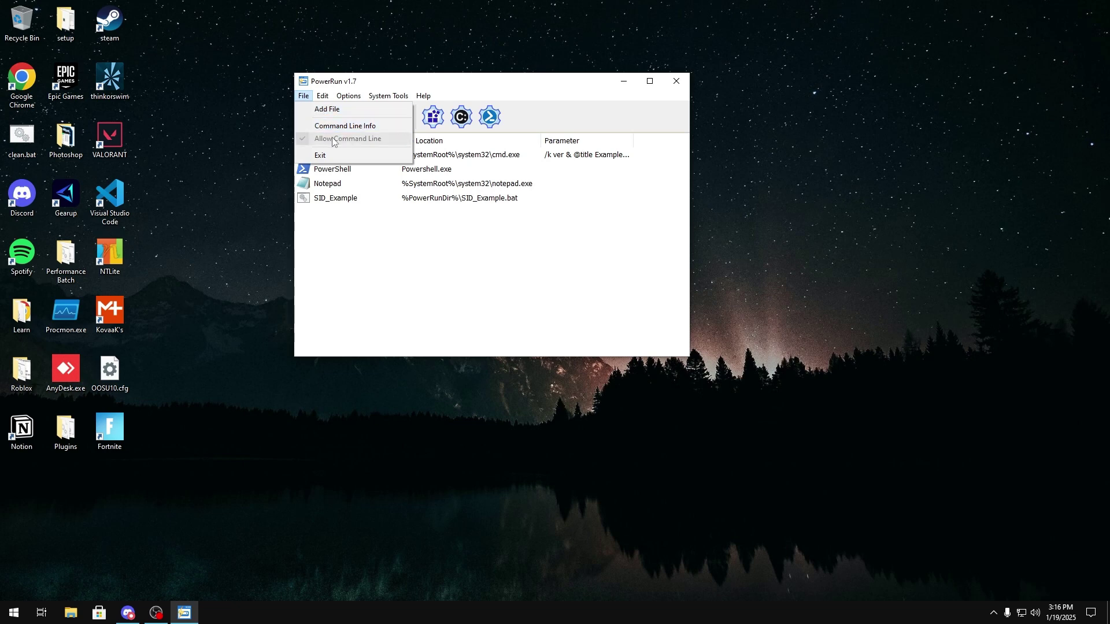
click(511, 284)
click(677, 81)
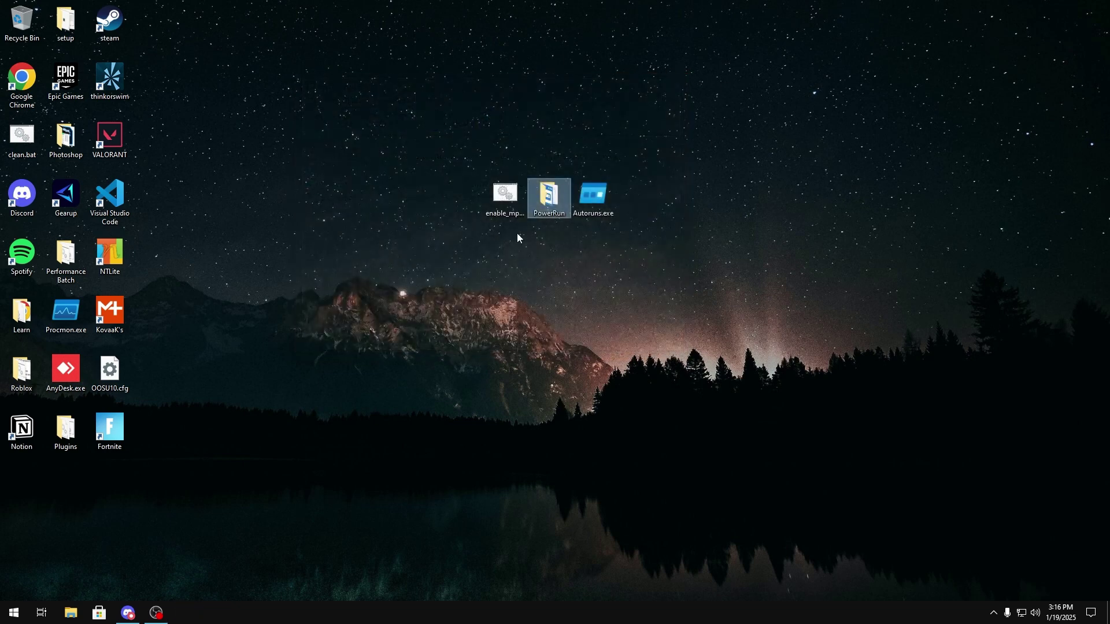
Step: Launch Autoruns.exe through PowerRun.exe in the PowerRun folder and close the folder window
double_click(547, 192)
drag(408, 135, 359, 117)
drag(605, 199, 229, 226)
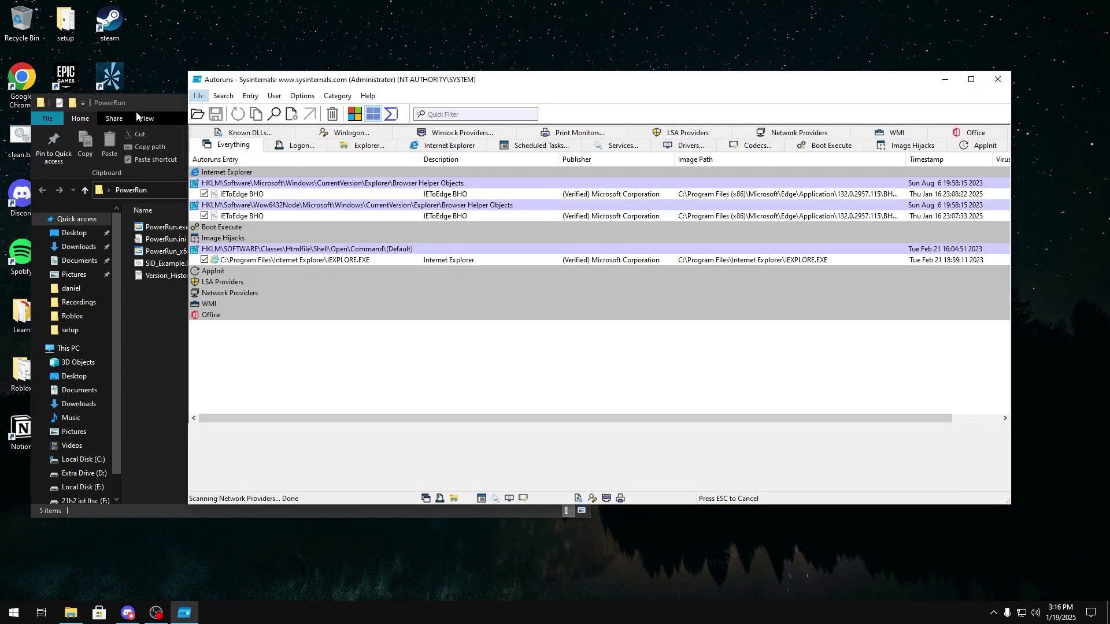
click(137, 116)
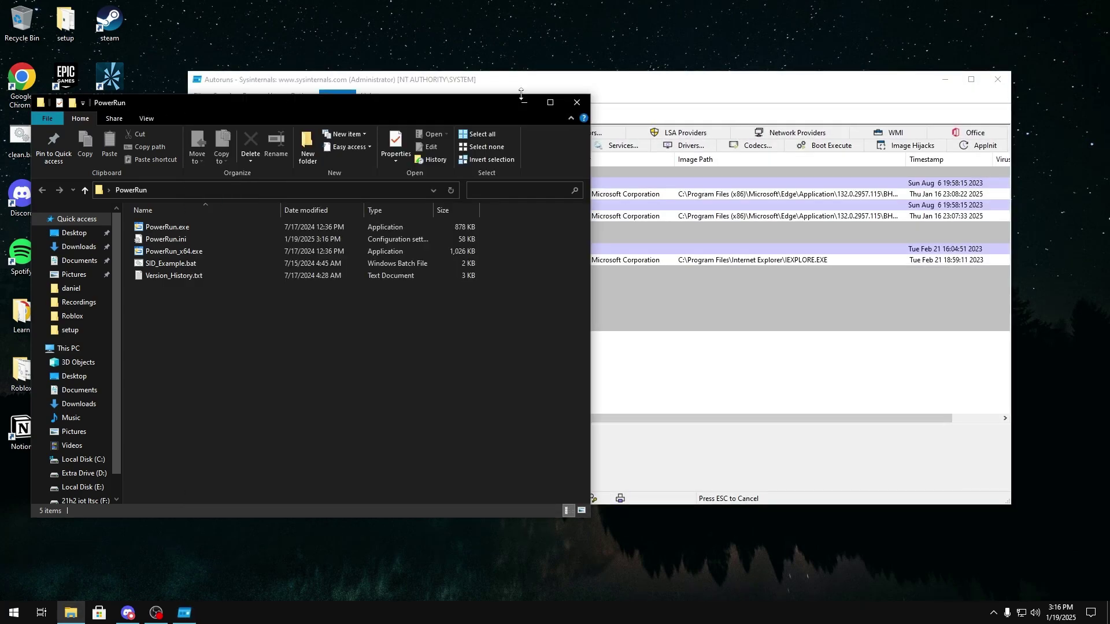
click(576, 102)
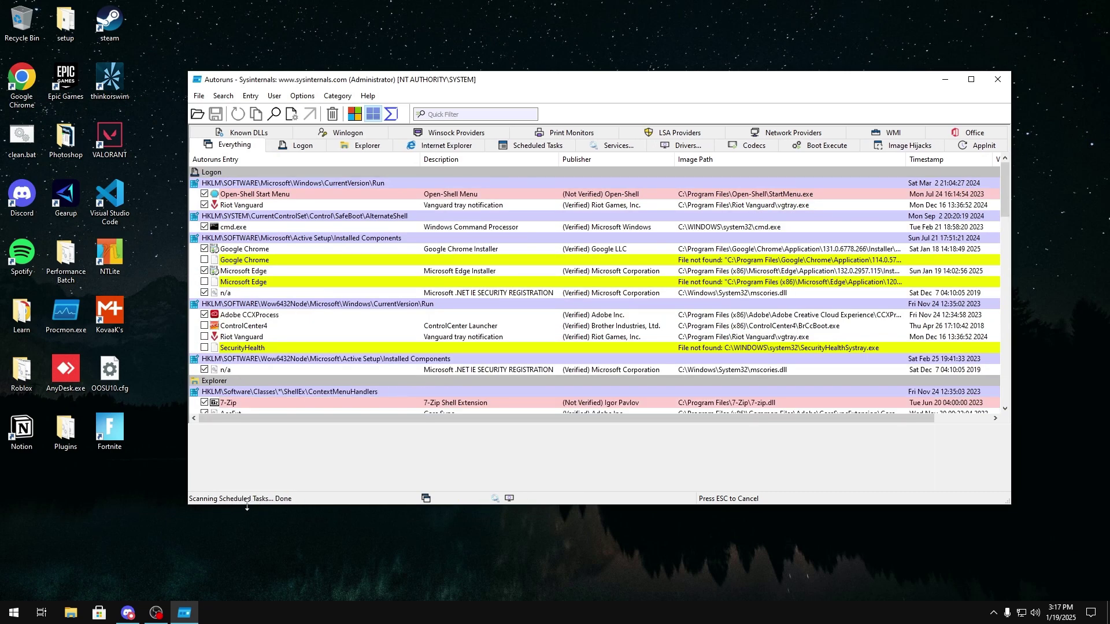
Step: Check which entries Autoruns is set to hide and look through the startup entries from Logon to Scheduled Tasks
click(301, 96)
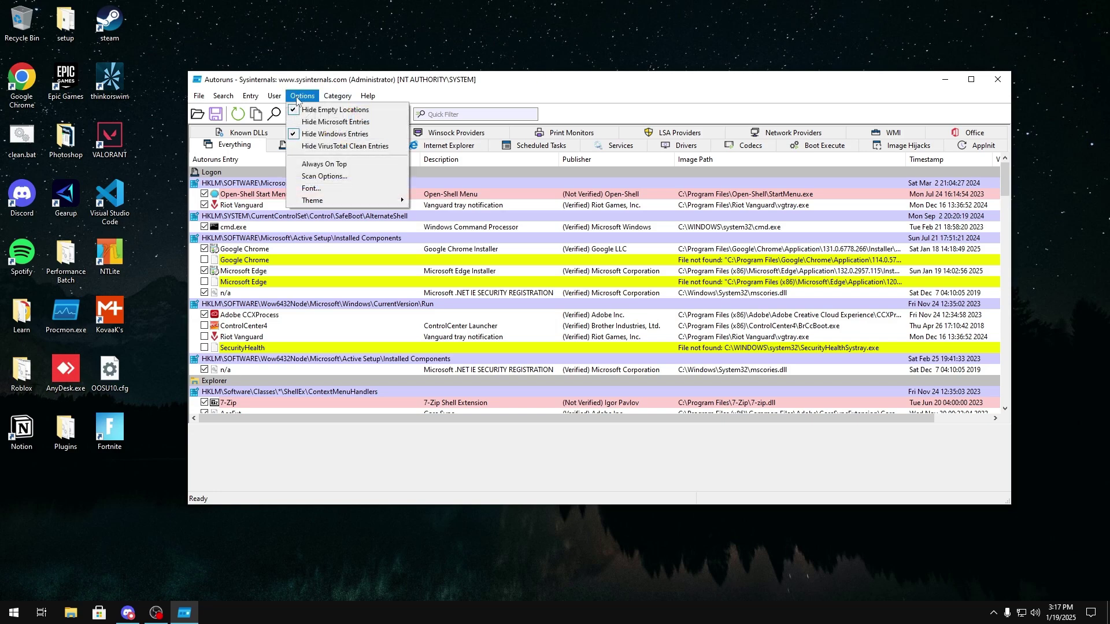
click(370, 411)
scroll(280, 250, down, 12)
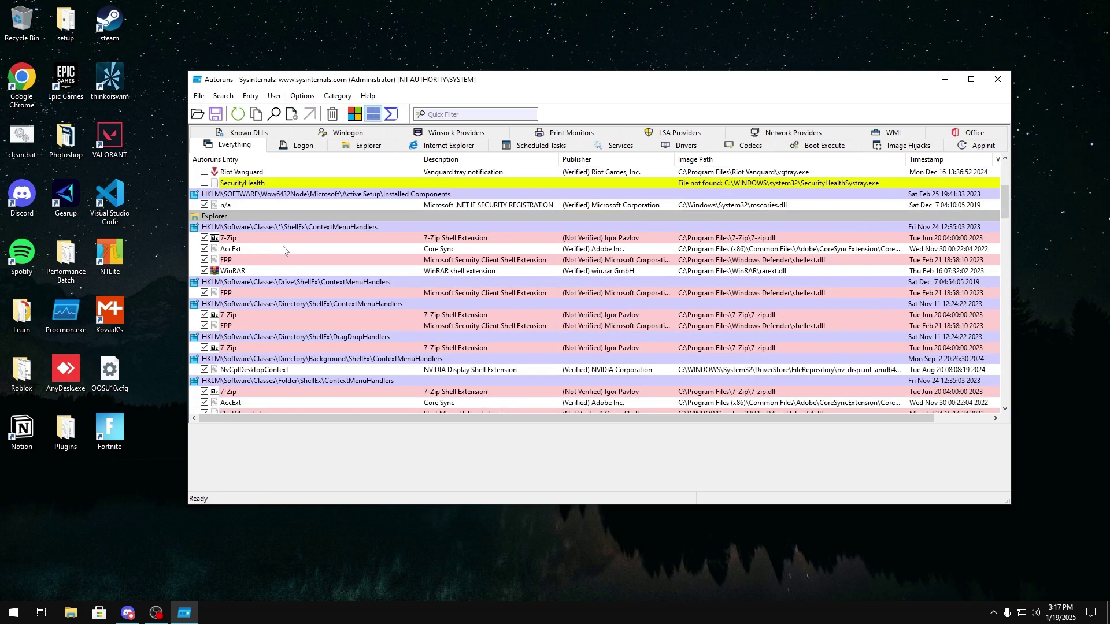
scroll(285, 250, down, 4)
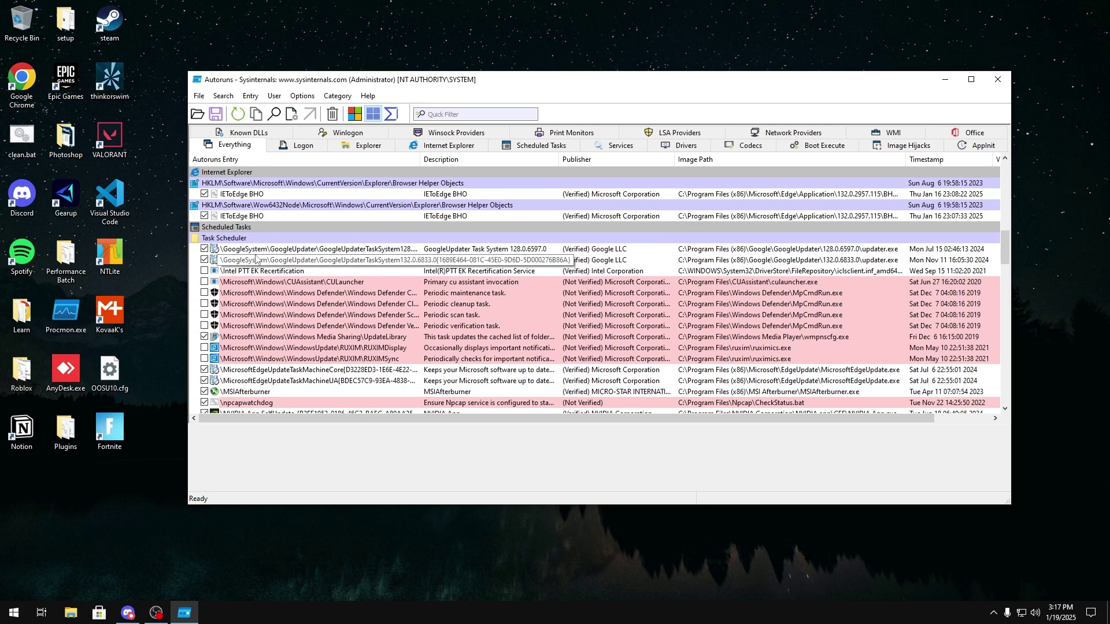
scroll(257, 258, down, 1)
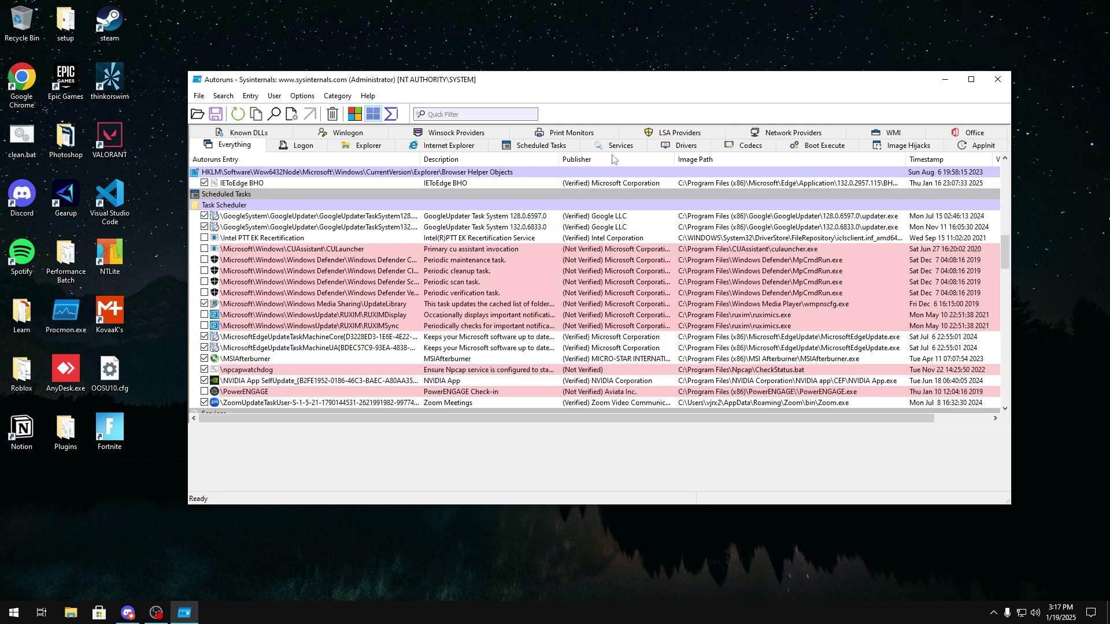
Step: Disable the two GoogleUpdaterTaskSystem and the two MicrosoftEdgeUpdateTaskMachine scheduled tasks
click(289, 219)
click(205, 215)
click(205, 227)
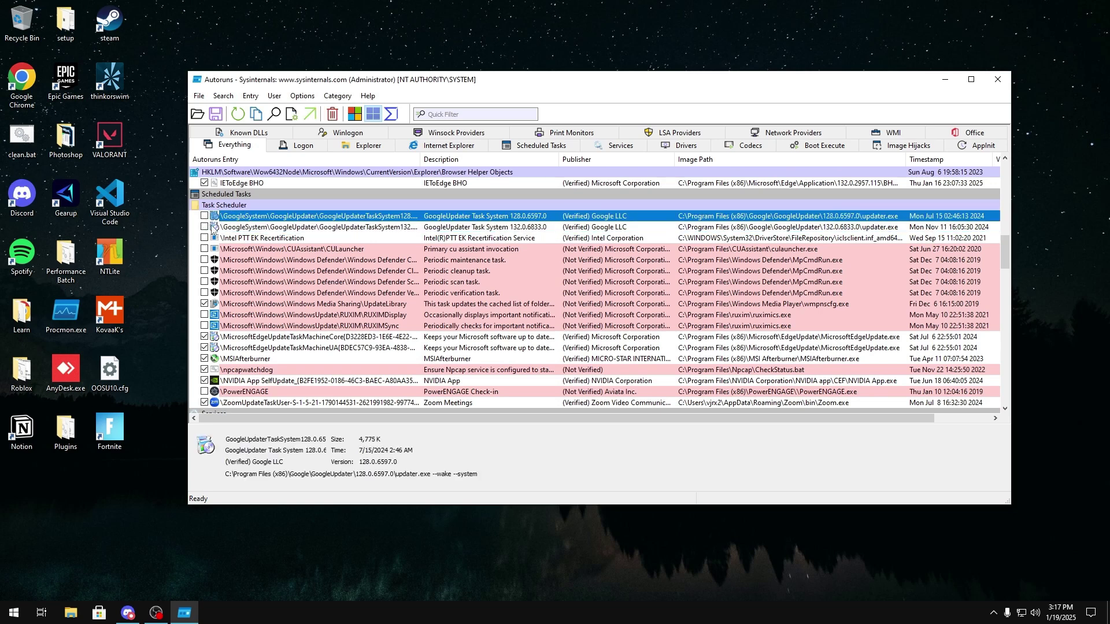
scroll(283, 243, down, 2)
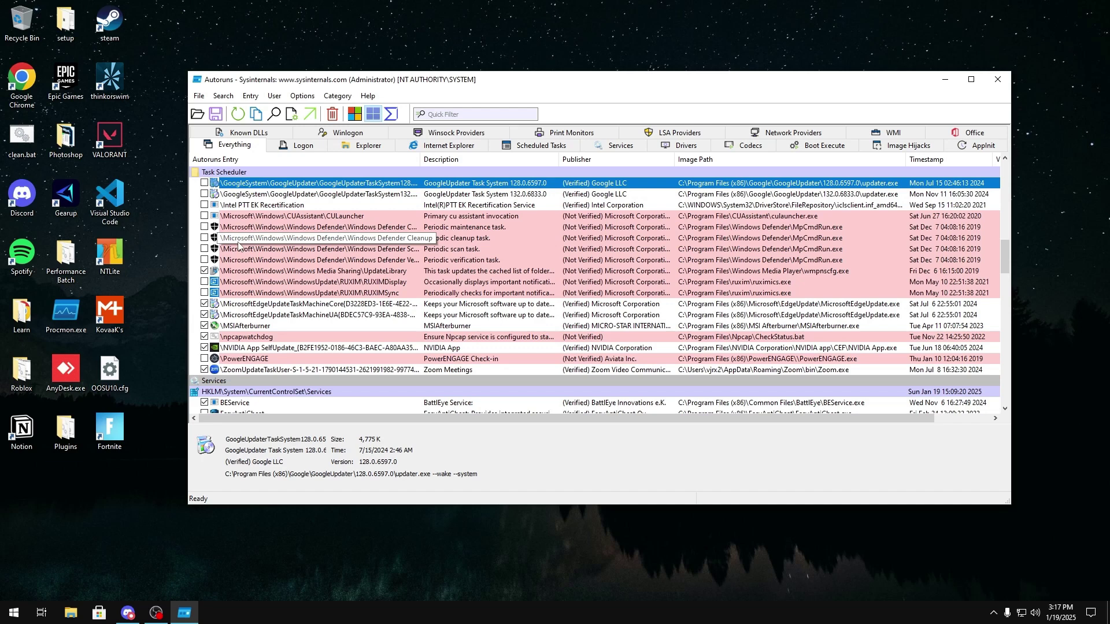
click(295, 271)
click(204, 270)
click(204, 281)
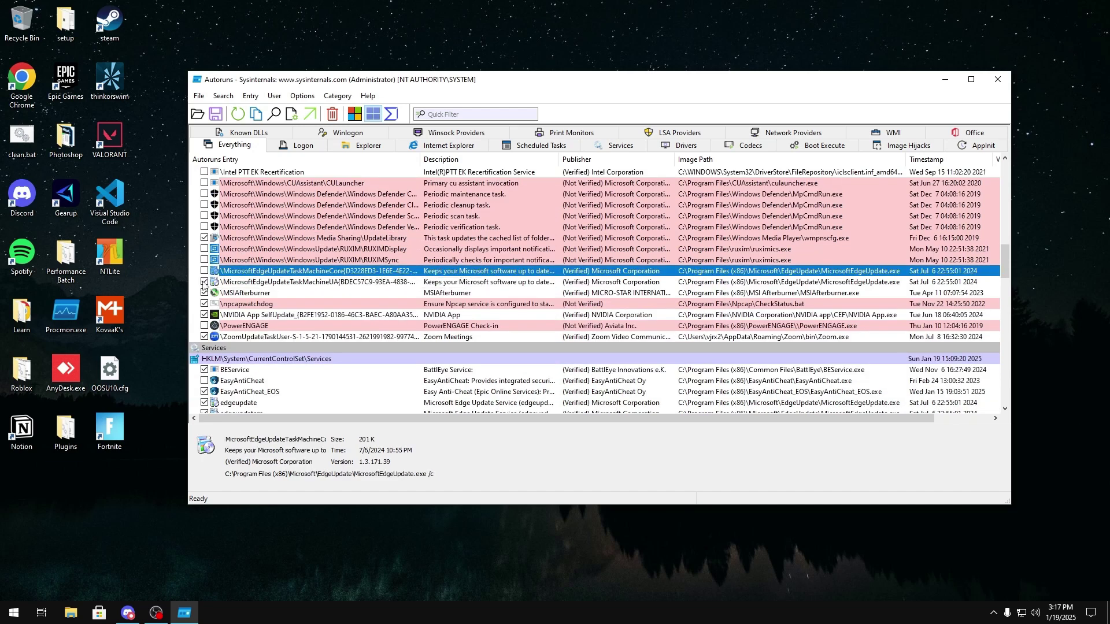
Step: Look over the remaining scheduled tasks, including the Windows Defender, RUXIM and MSIAfterburner entries
scroll(286, 284, up, 2)
click(324, 261)
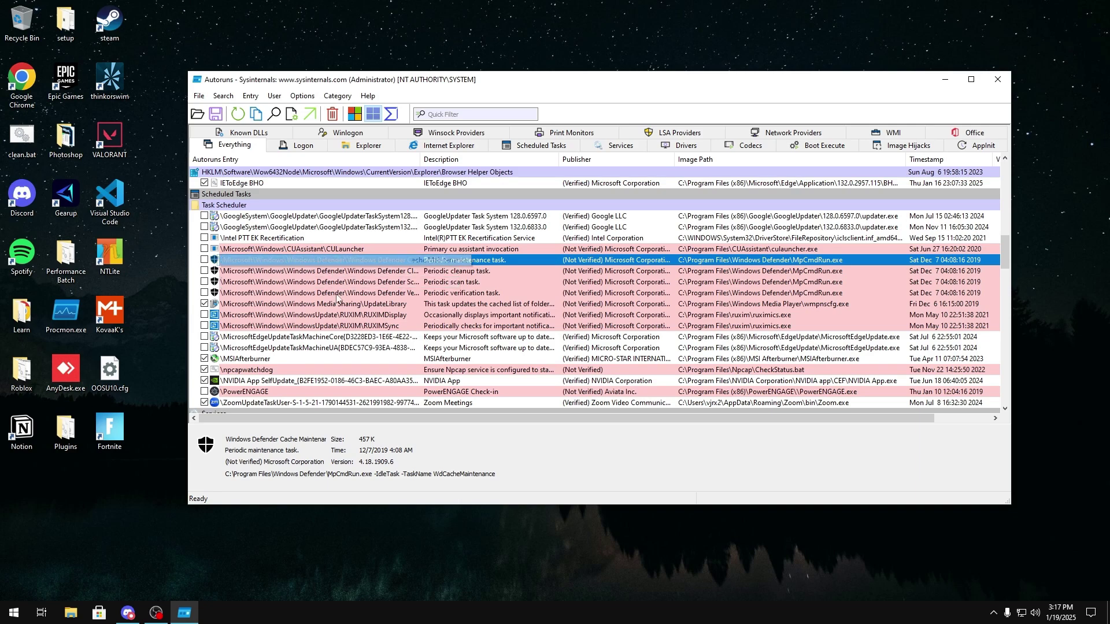
scroll(339, 297, down, 2)
click(282, 304)
click(282, 293)
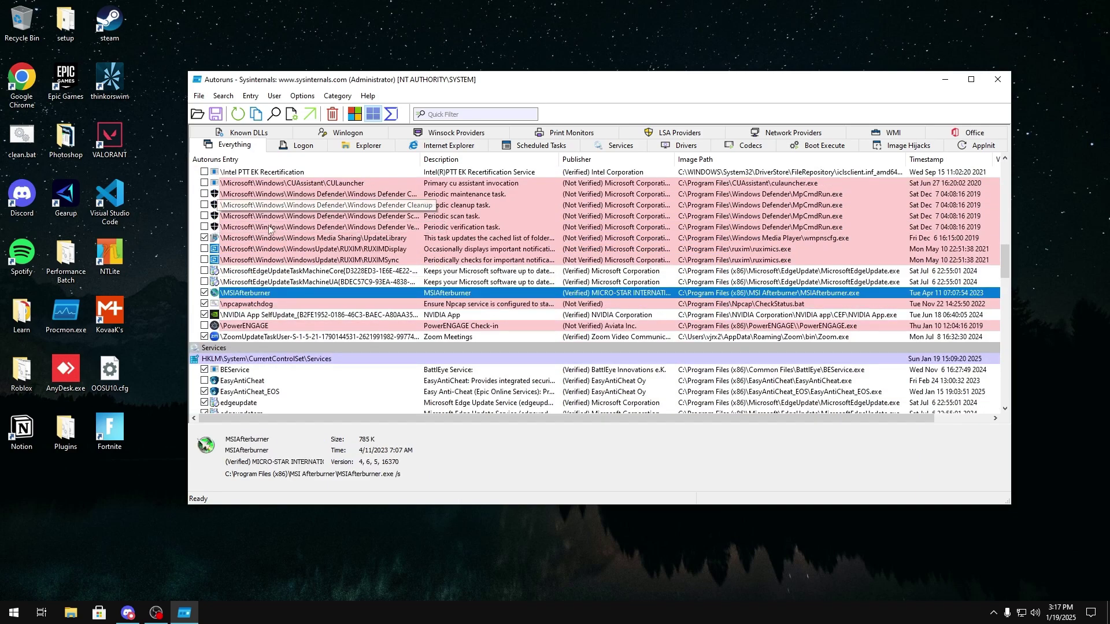
click(272, 248)
scroll(275, 250, up, 4)
scroll(275, 250, up, 2)
scroll(275, 250, down, 4)
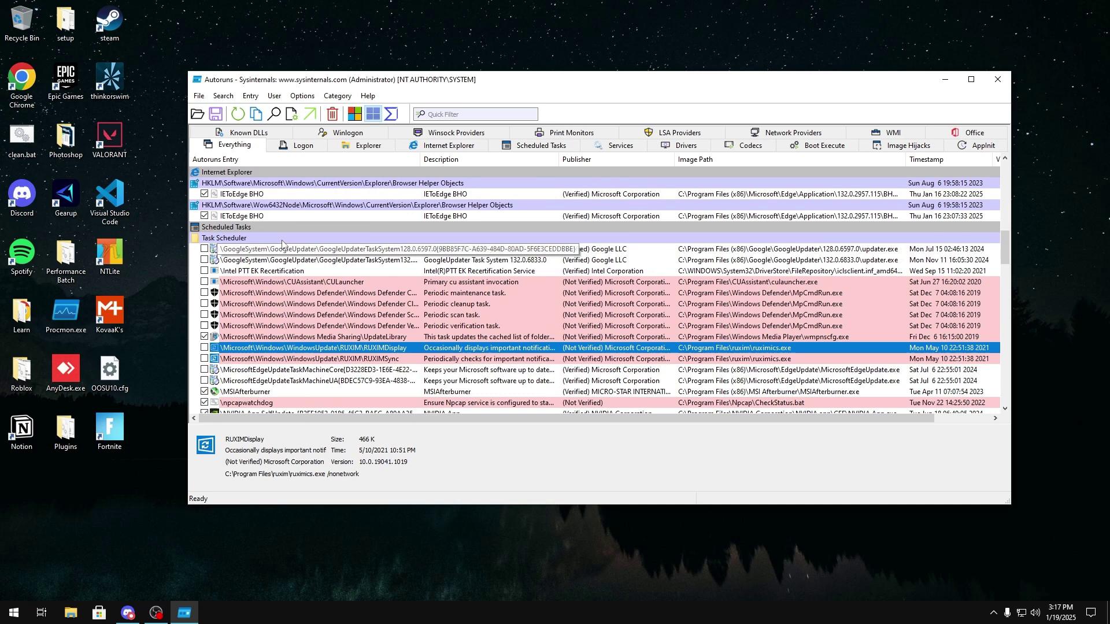
click(251, 359)
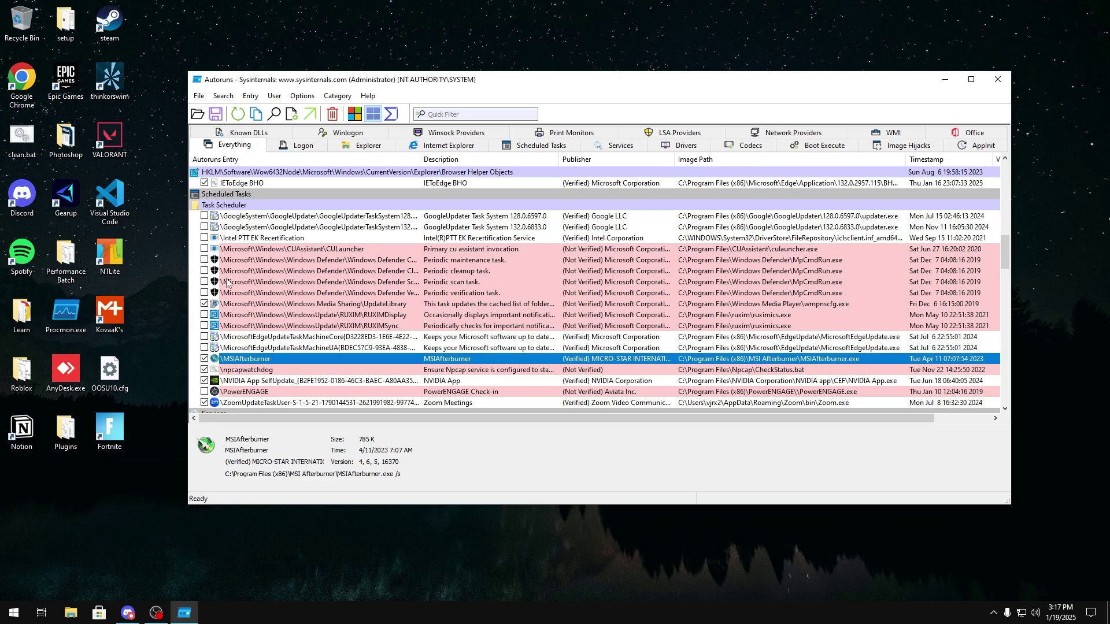
Step: Disable the npcapwatchdog and ZoomUpdateTaskUser scheduled tasks and select the NVIDIA App SelfUpdate task
scroll(254, 295, down, 3)
click(243, 305)
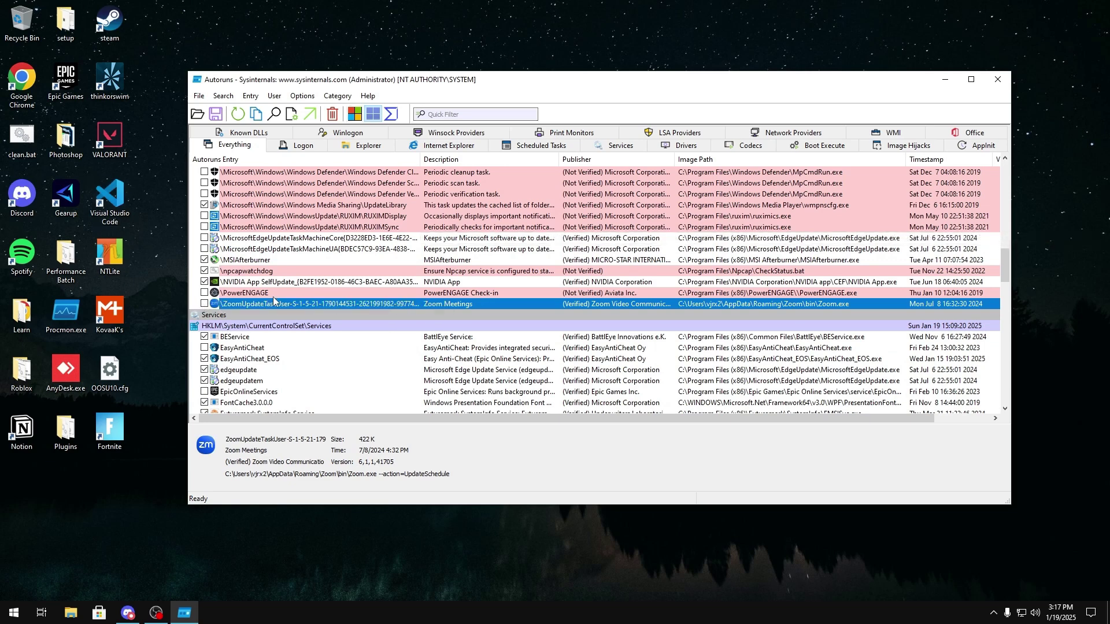
click(253, 283)
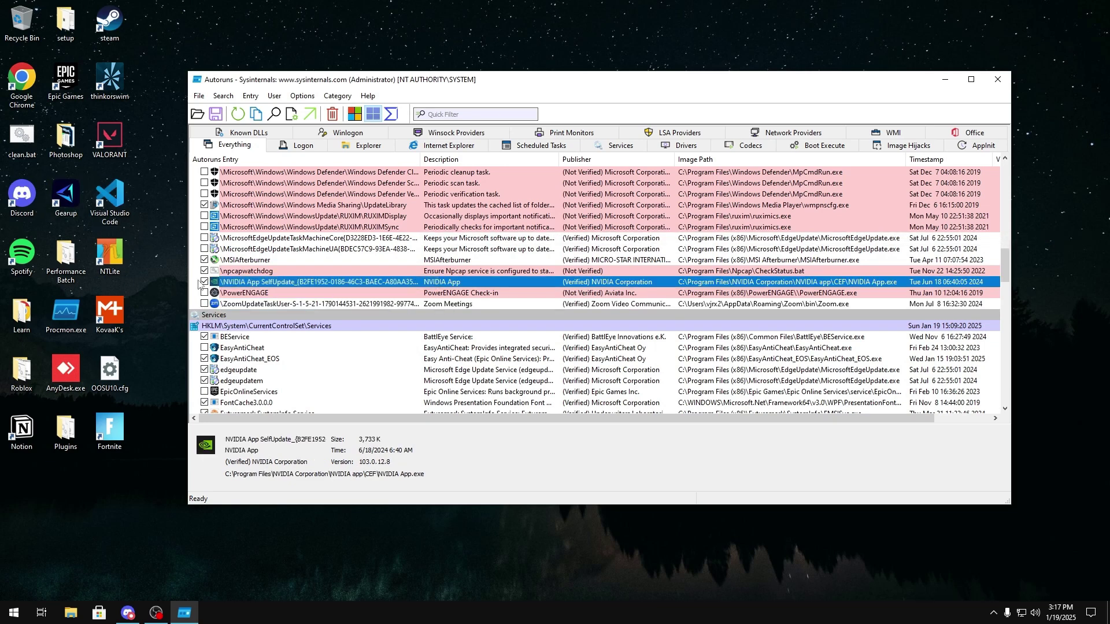
Step: Disable the edgeupdate and edgeupdatem services and look at the EasyAntiCheat, EasyAntiCheat_EOS and BEService entries
scroll(292, 292, down, 4)
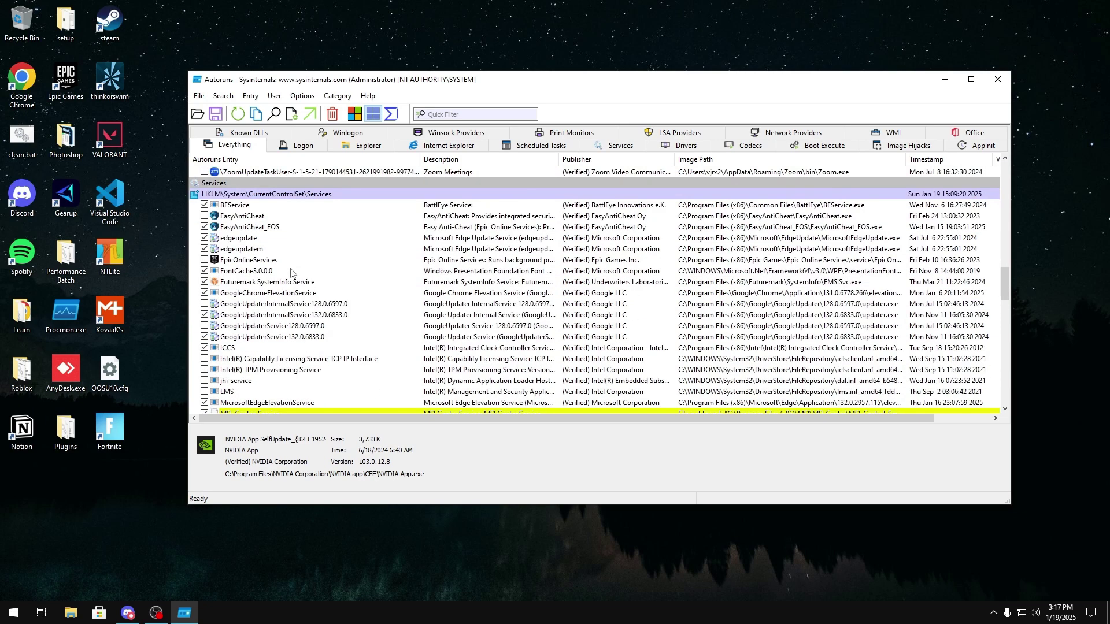
scroll(290, 274, down, 2)
scroll(282, 206, up, 2)
click(251, 240)
click(204, 238)
click(277, 249)
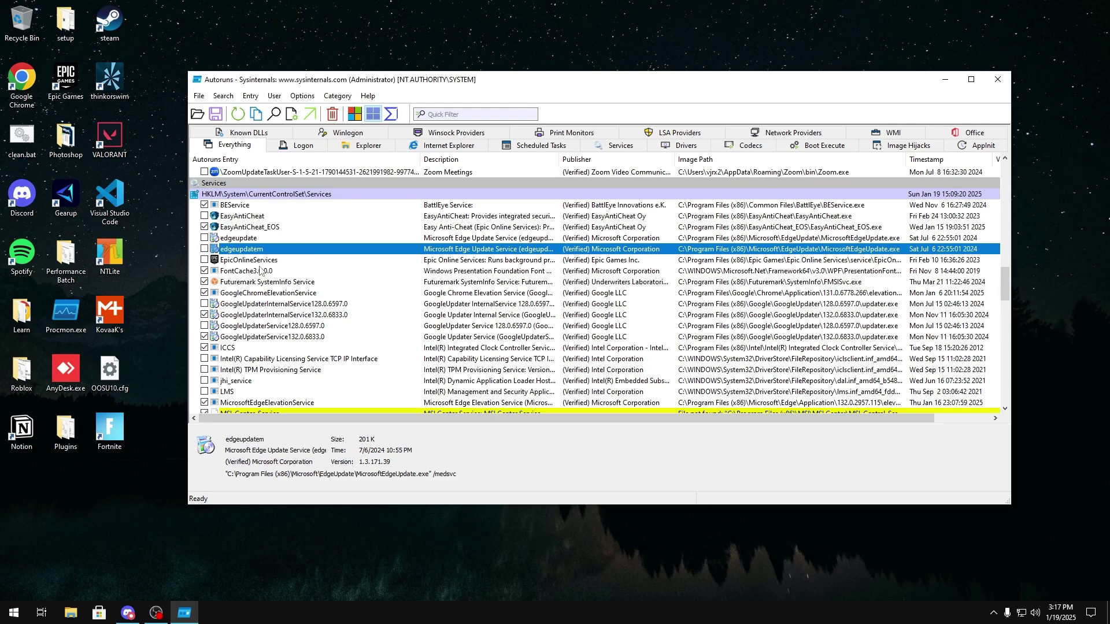
click(243, 216)
click(242, 227)
click(235, 207)
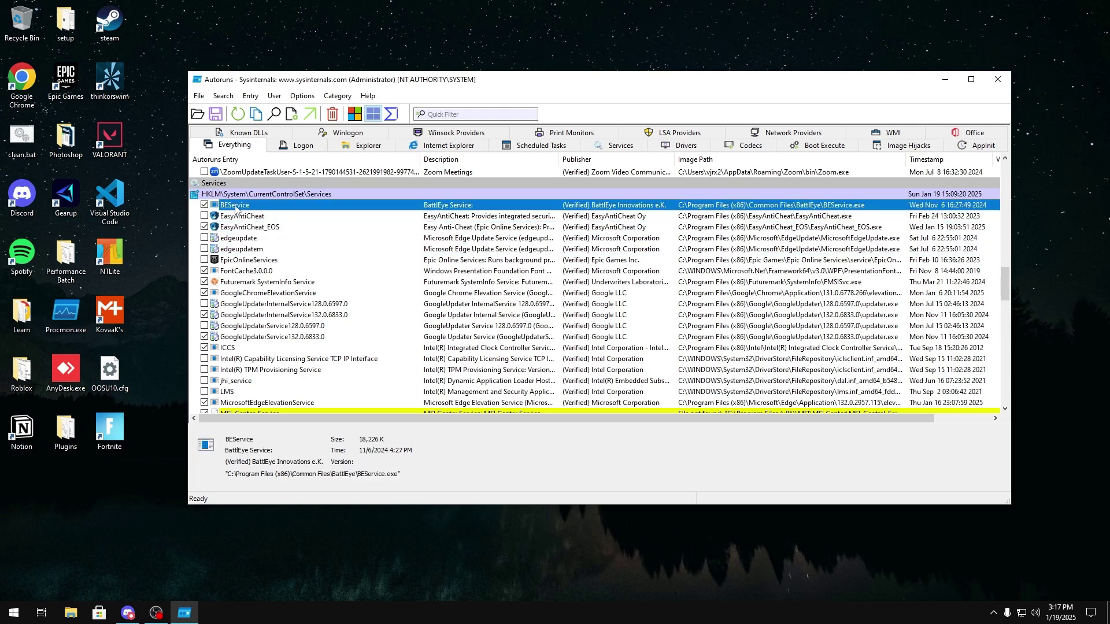
Step: Disable Futuremark SystemInfo Service, GoogleChromeElevationService, GoogleUpdaterInternalService132.0.6833.0 and GoogleUpdaterService132.0.6833.0
scroll(237, 211, down, 2)
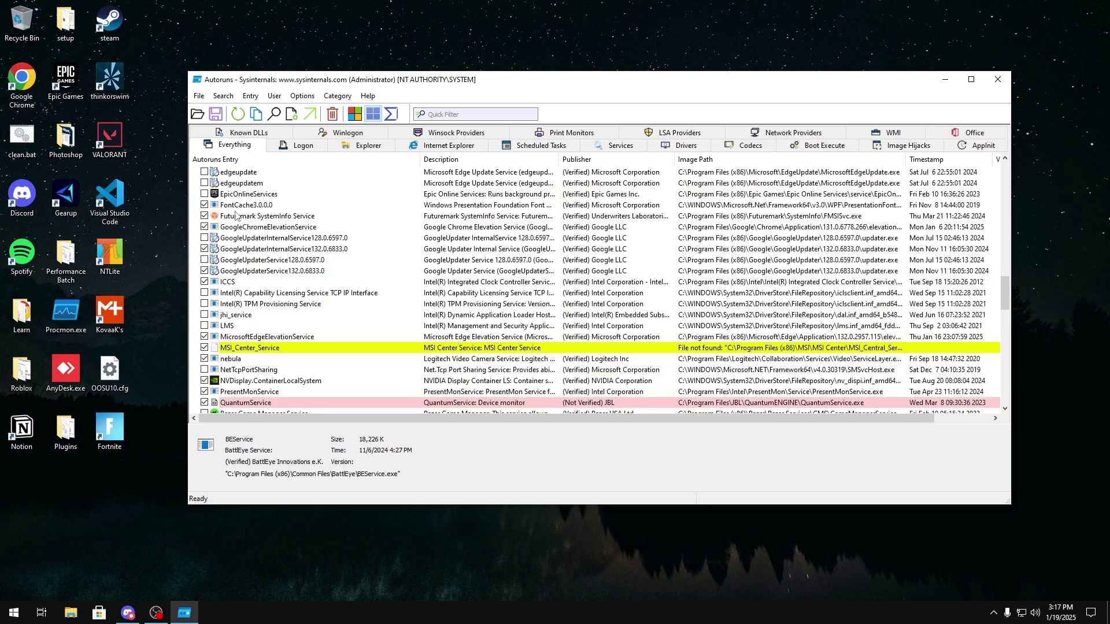
click(238, 226)
click(244, 216)
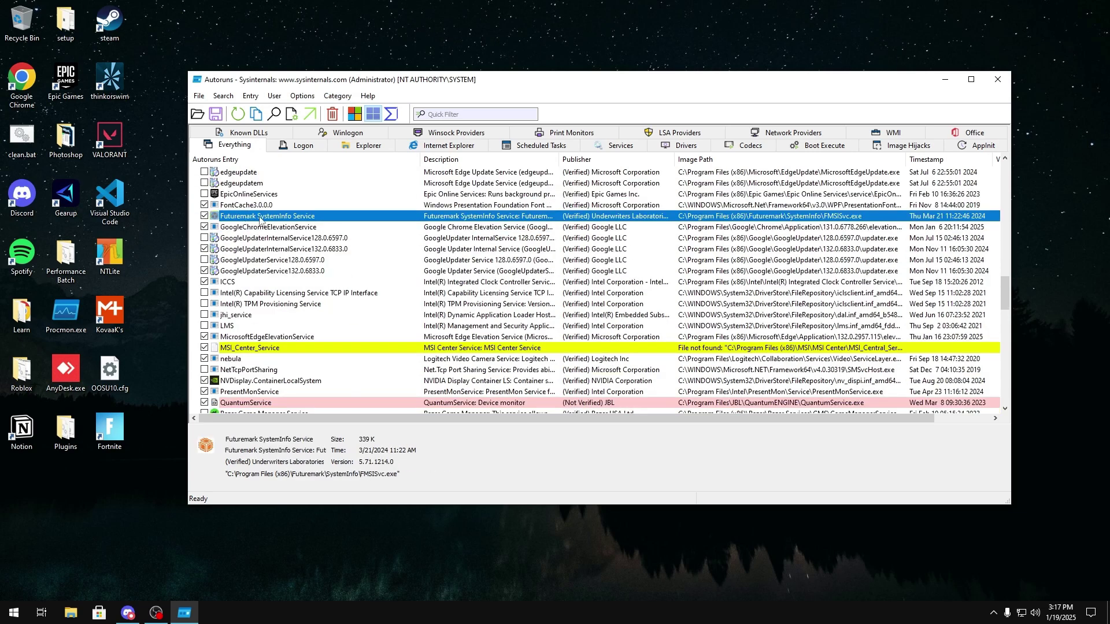
click(204, 217)
click(205, 227)
click(205, 249)
click(204, 271)
Step: Inspect the Intel service entries: ICCS, TPM Provisioning Service, Capability Licensing Service and jhi_service
scroll(318, 278, down, 1)
click(235, 261)
click(238, 251)
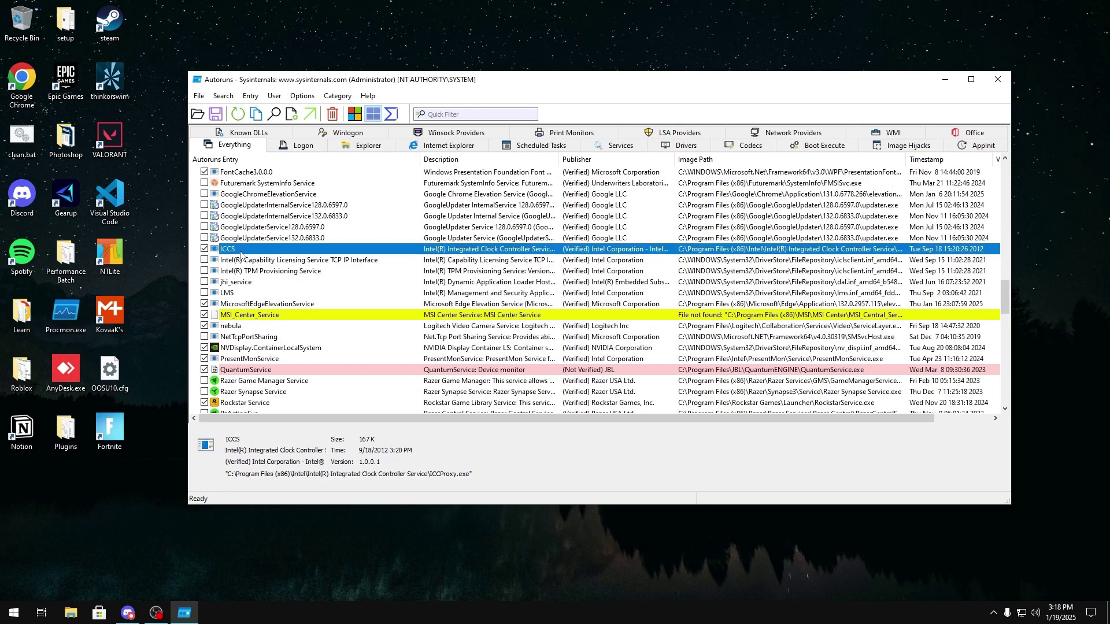
click(255, 272)
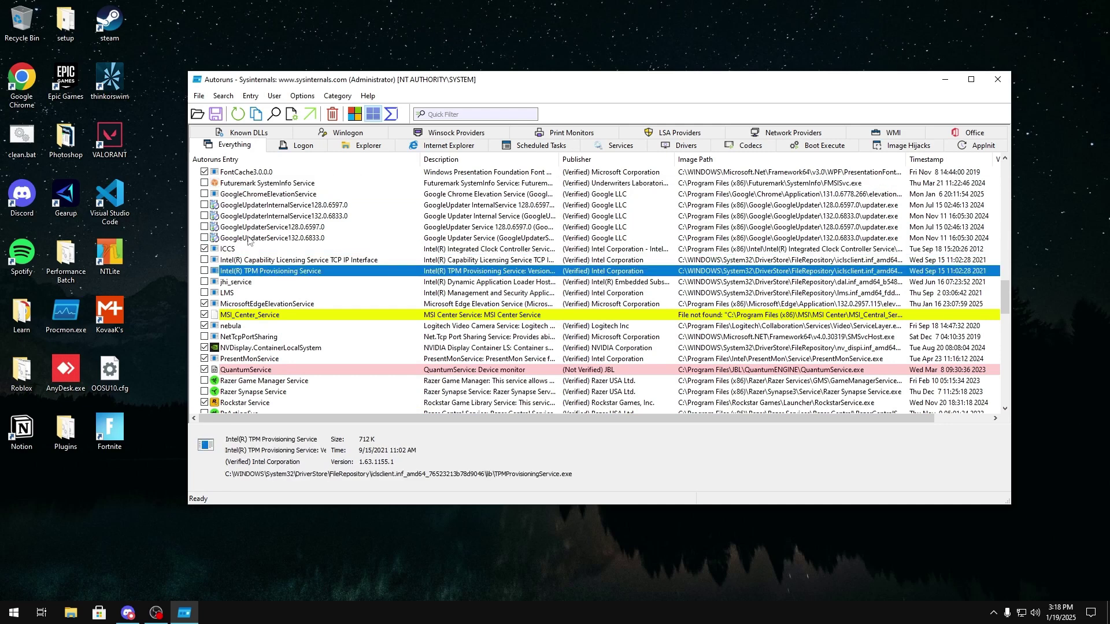
click(253, 261)
click(241, 282)
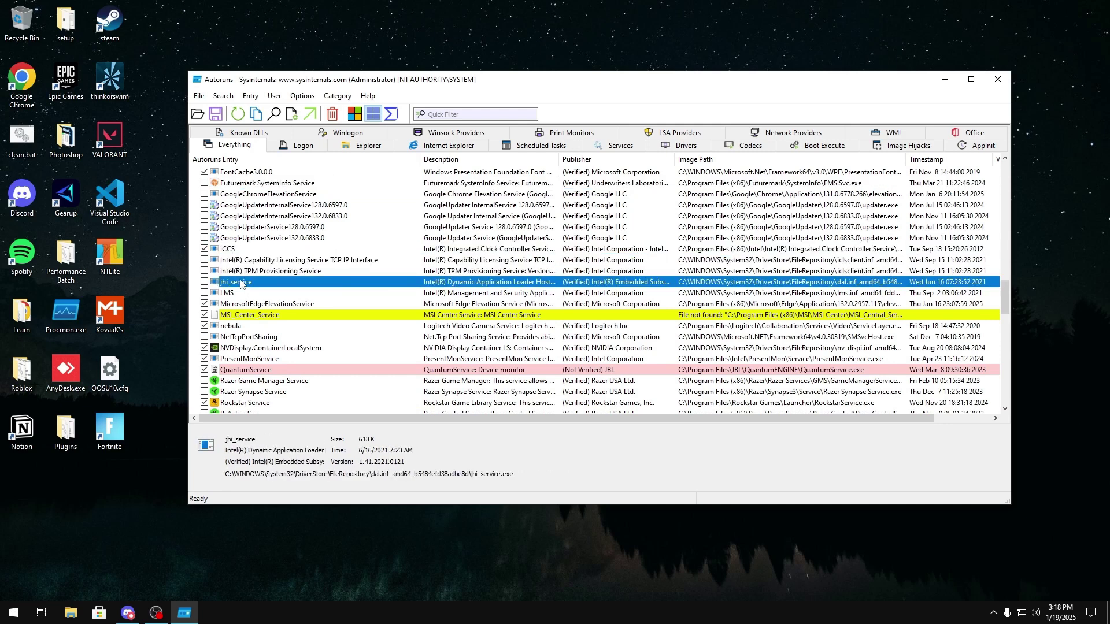
Step: Disable the MicrosoftEdgeElevationService and the Logitech nebula service
scroll(240, 281, down, 2)
click(237, 240)
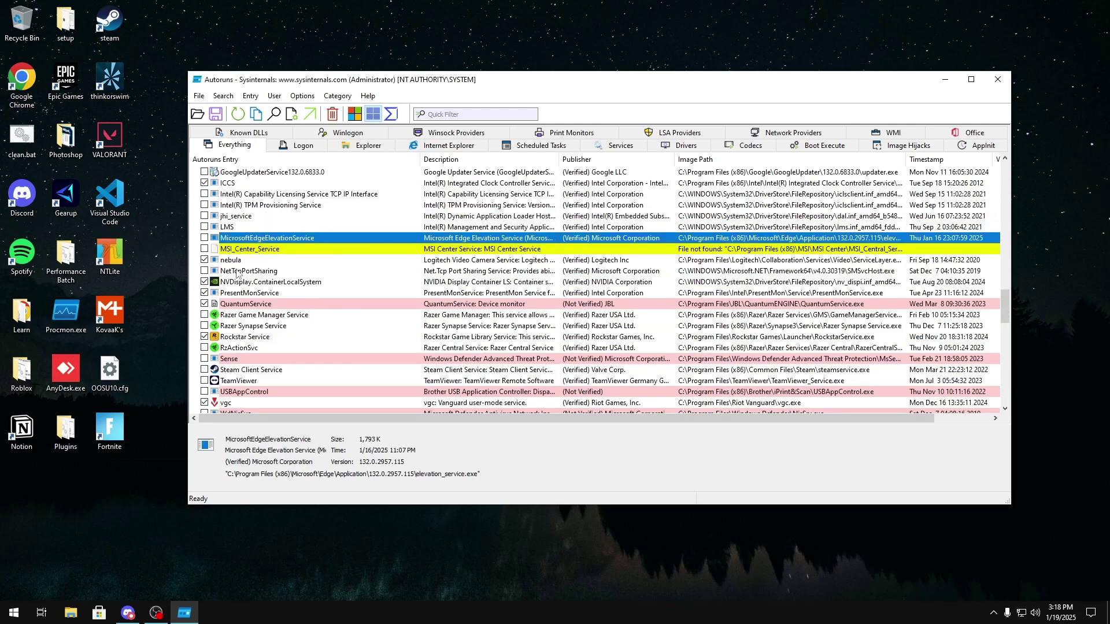
click(249, 261)
scroll(230, 266, down, 1)
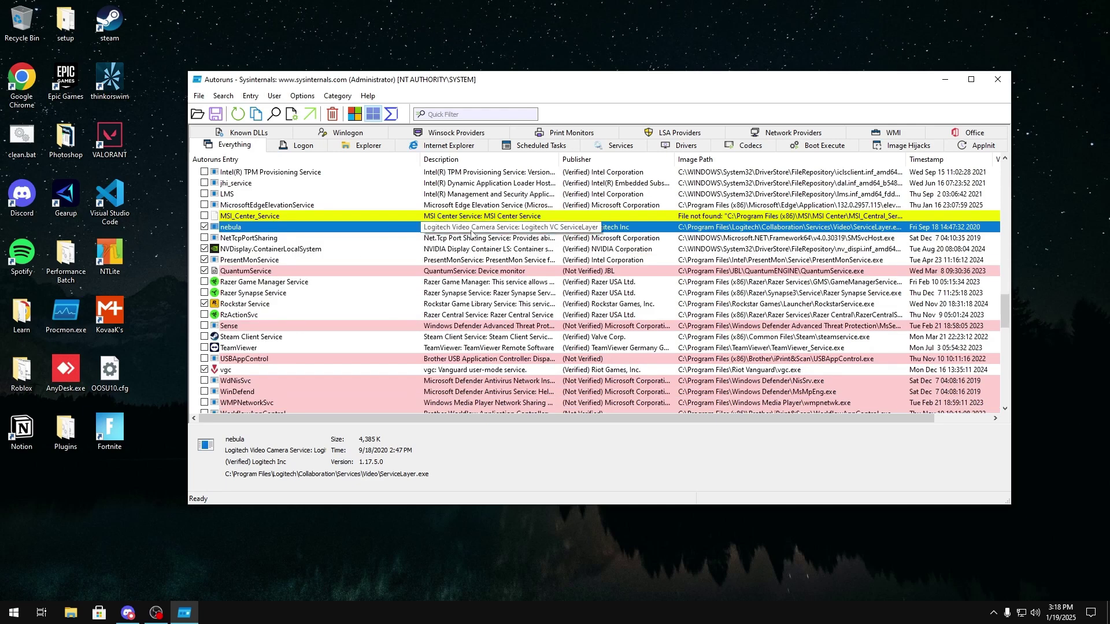
click(204, 226)
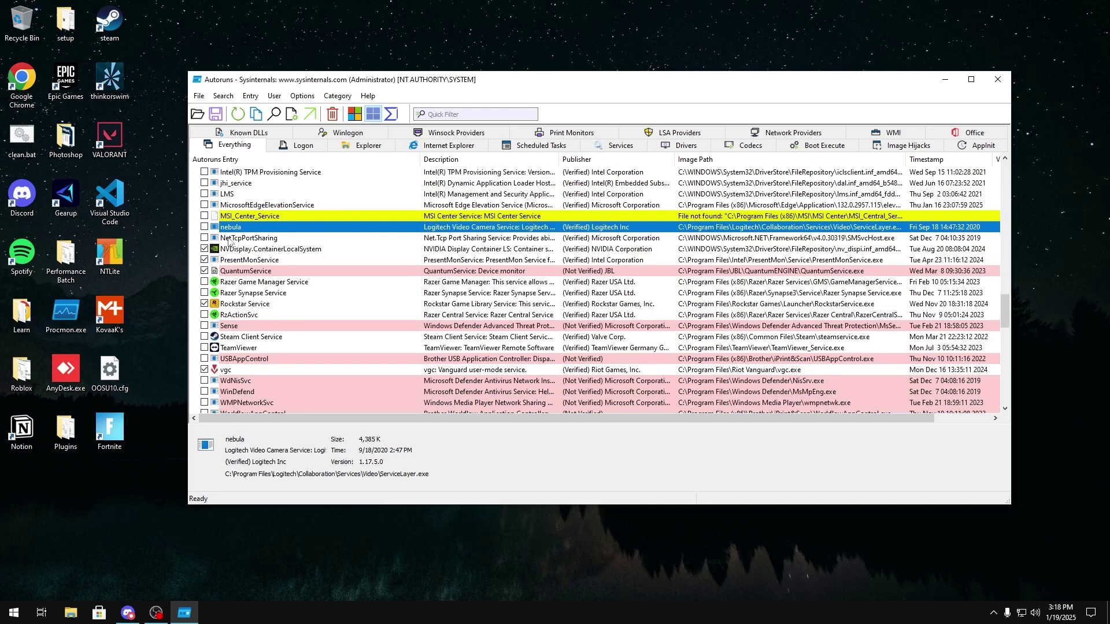
Step: Inspect the JBL QuantumService and Rockstar Service entries among the services
scroll(227, 243, down, 2)
click(235, 185)
scroll(238, 231, up, 1)
click(229, 240)
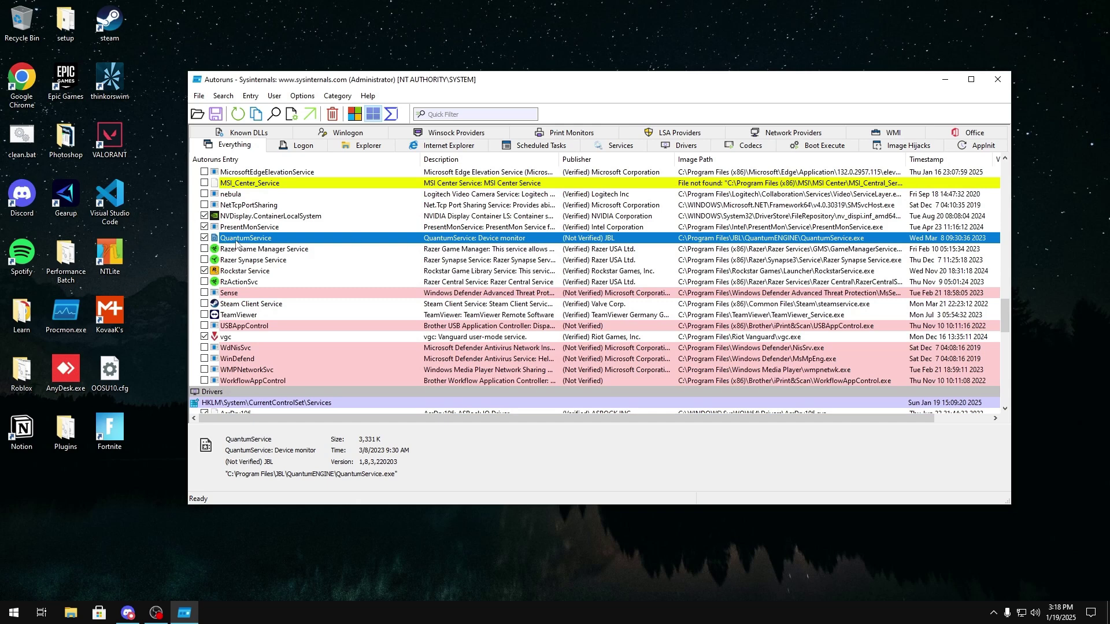
click(207, 272)
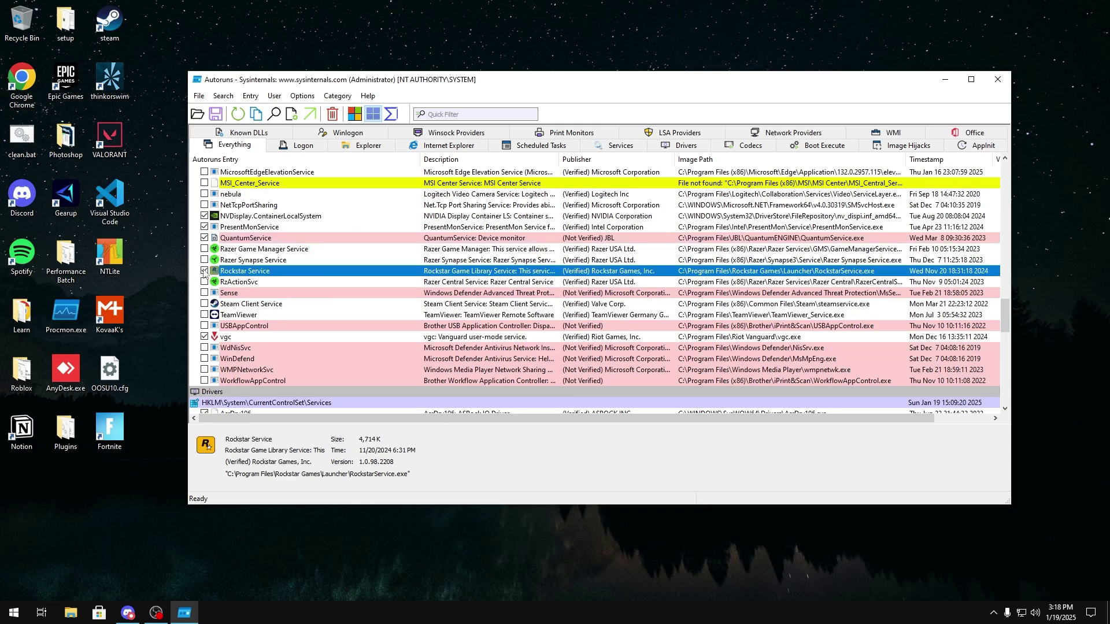
scroll(226, 268, down, 1)
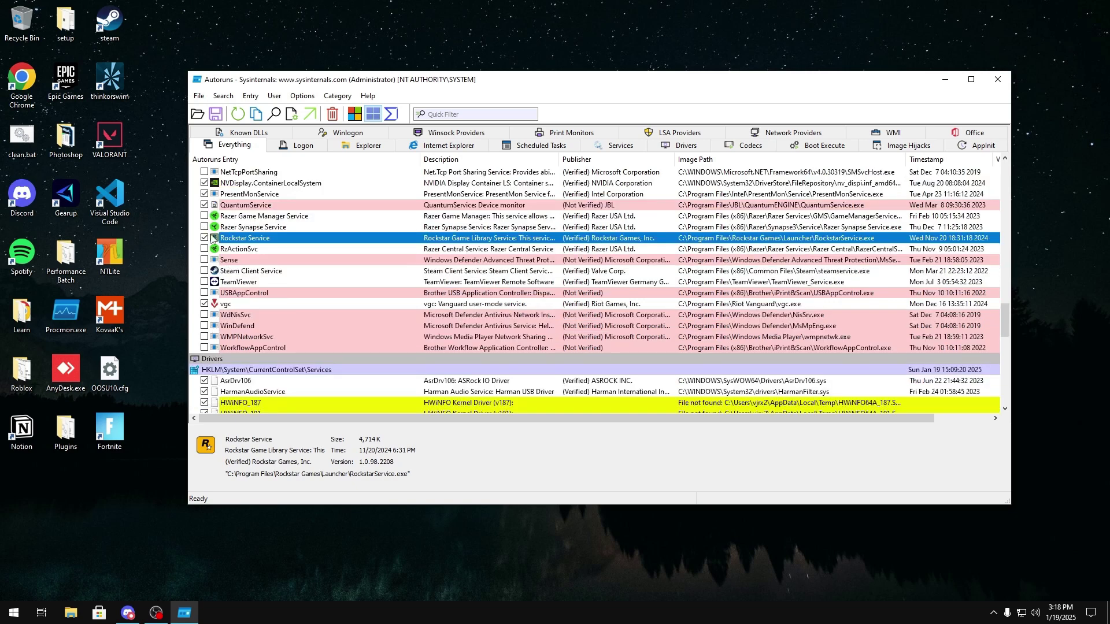
Step: Inspect the RzActionSvc and WdNisSvc entries in the remaining services list
click(234, 250)
scroll(226, 279, down, 1)
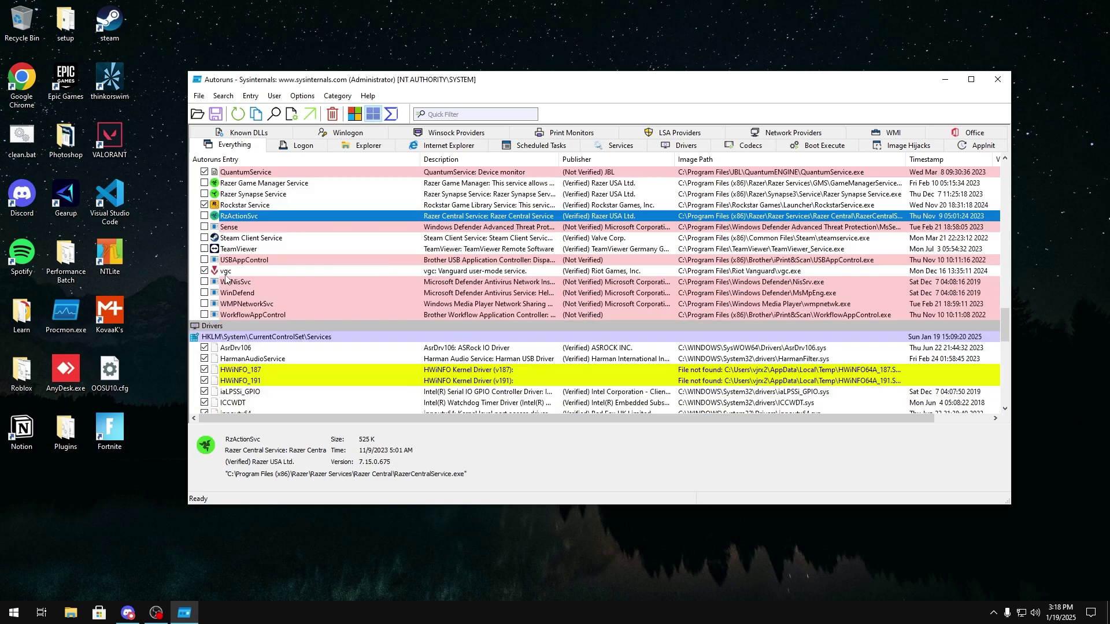
click(227, 280)
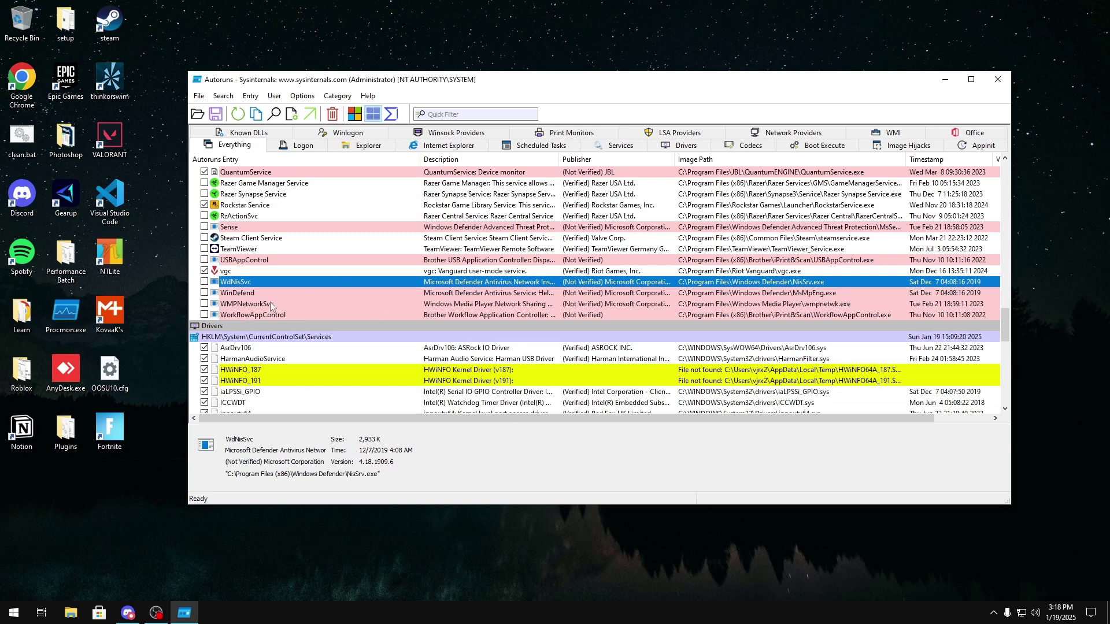
Step: Disable the MEIx64 Intel Management Engine Interface driver in the Drivers section
scroll(270, 307, down, 3)
click(272, 304)
scroll(294, 273, down, 2)
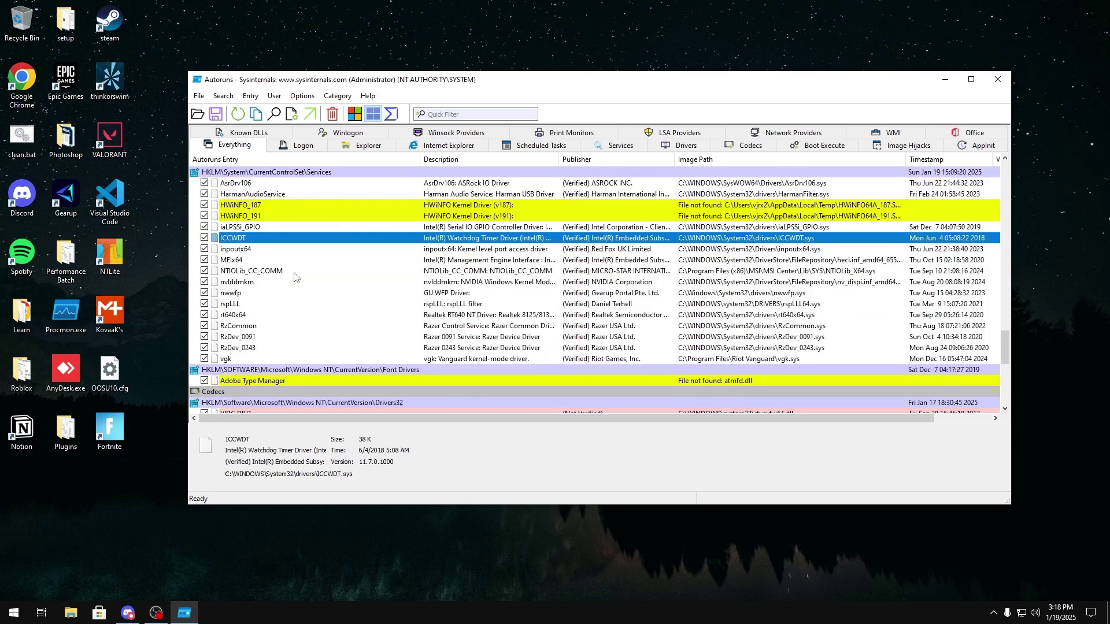
click(236, 260)
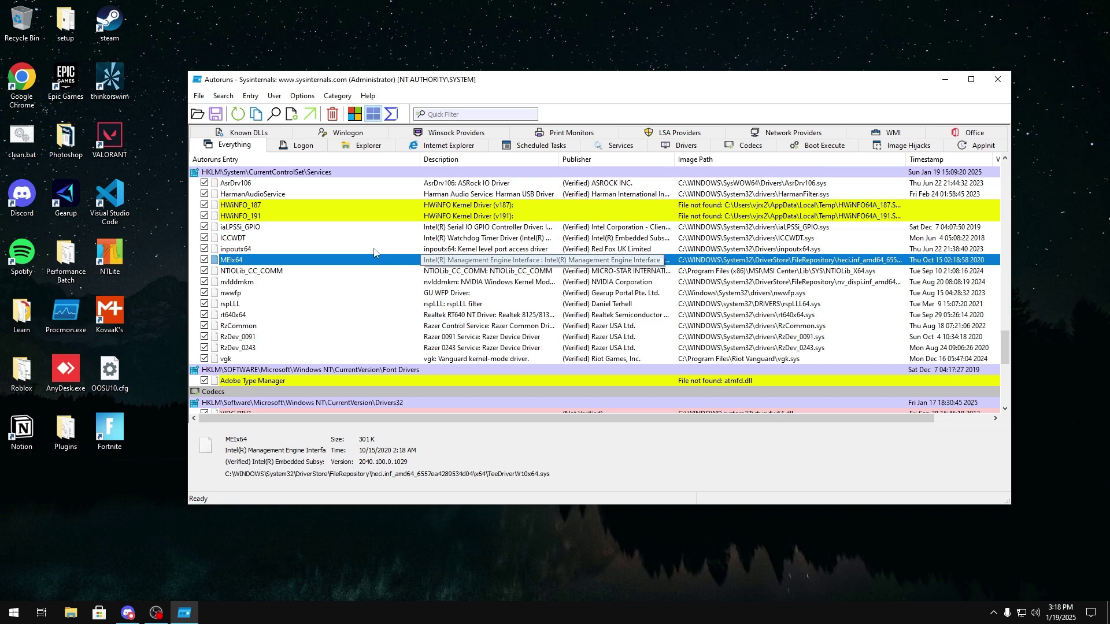
click(205, 260)
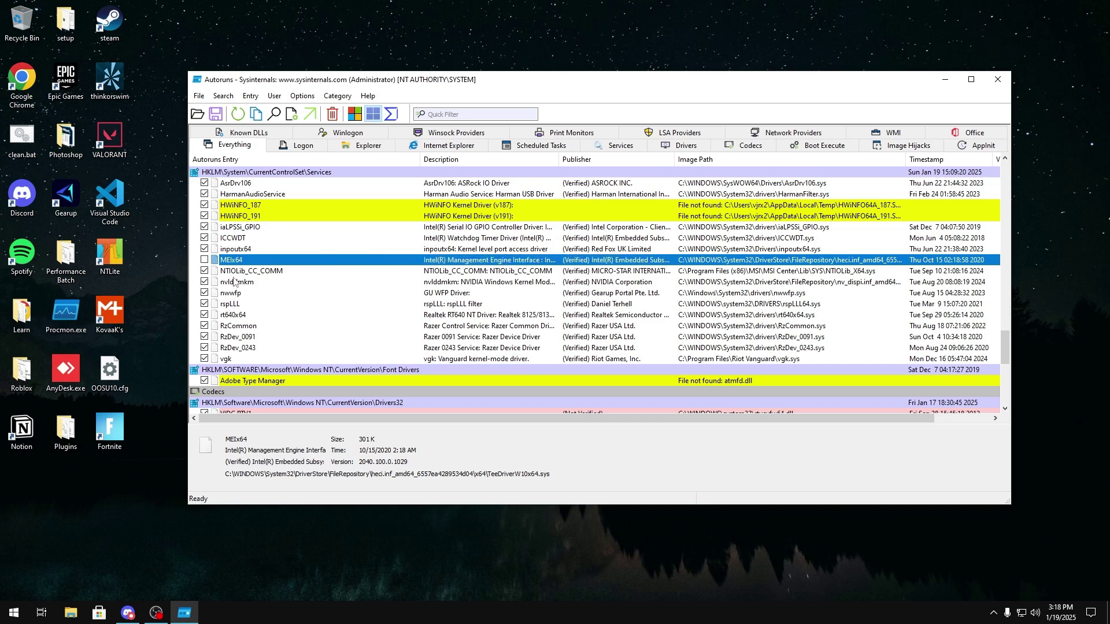
Step: Review the remaining driver entries, including iaLPSSi_GPIO, and close Autoruns
scroll(225, 264, up, 2)
click(243, 294)
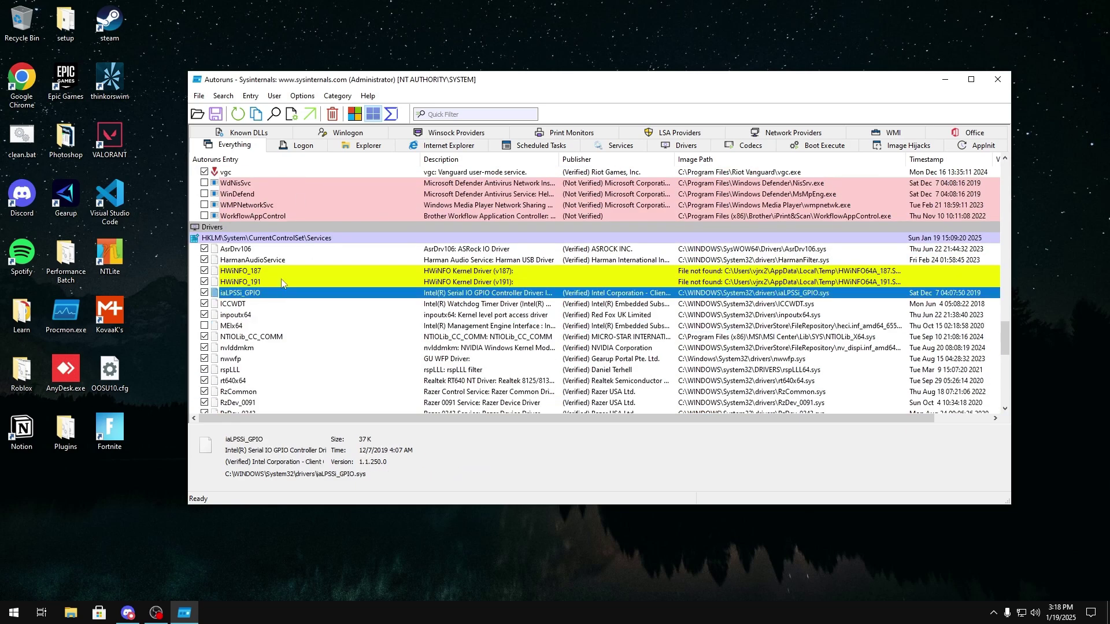
scroll(283, 284, down, 2)
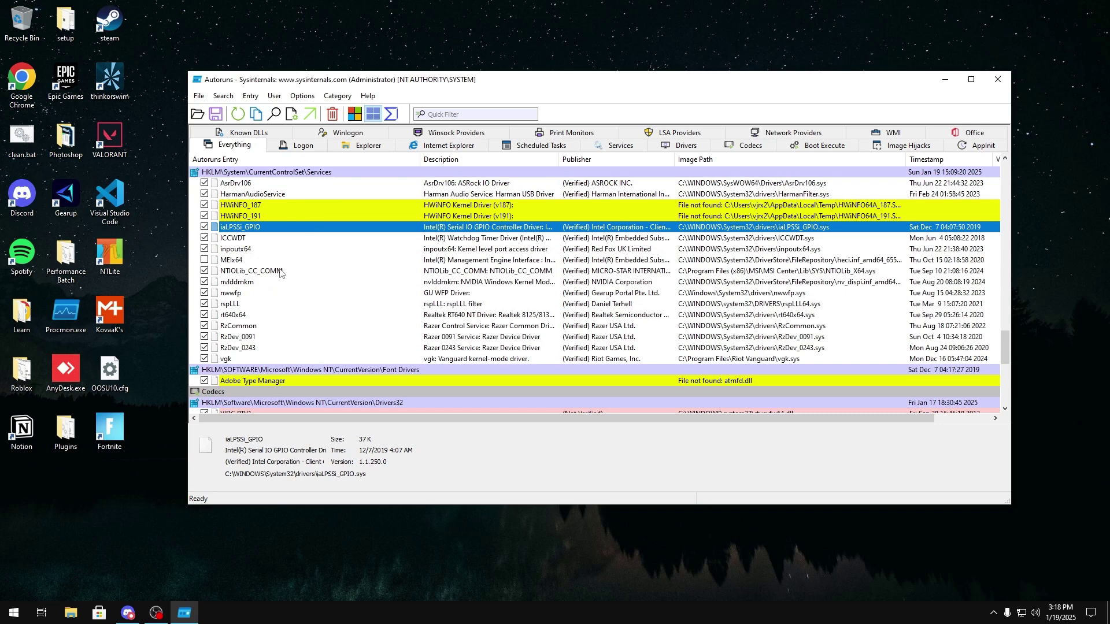
scroll(275, 286, up, 2)
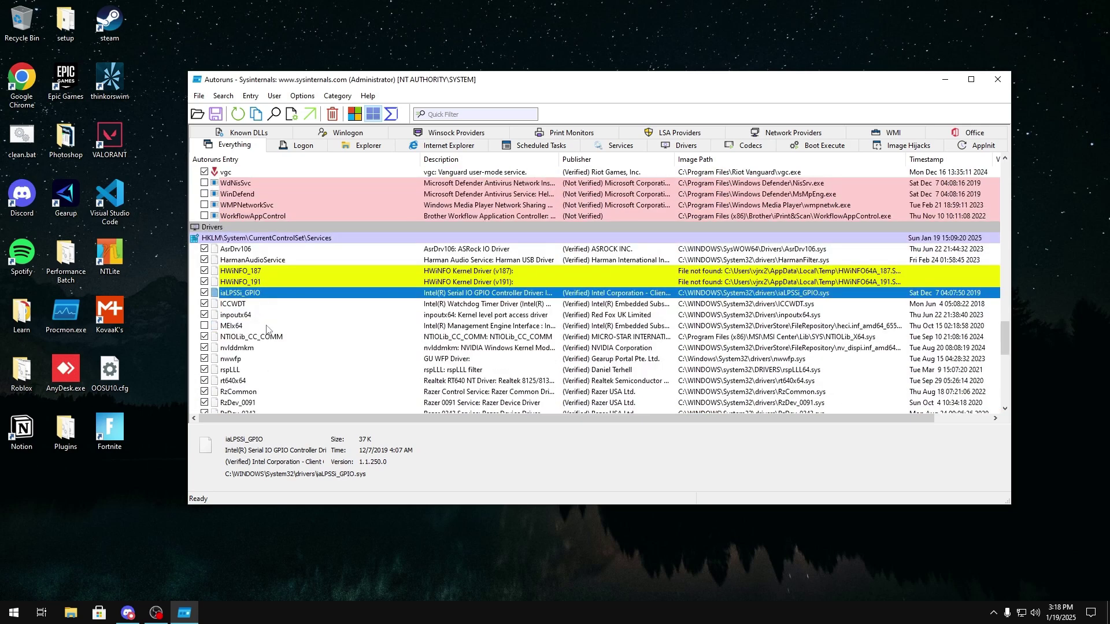
scroll(270, 331, down, 1)
scroll(273, 307, down, 2)
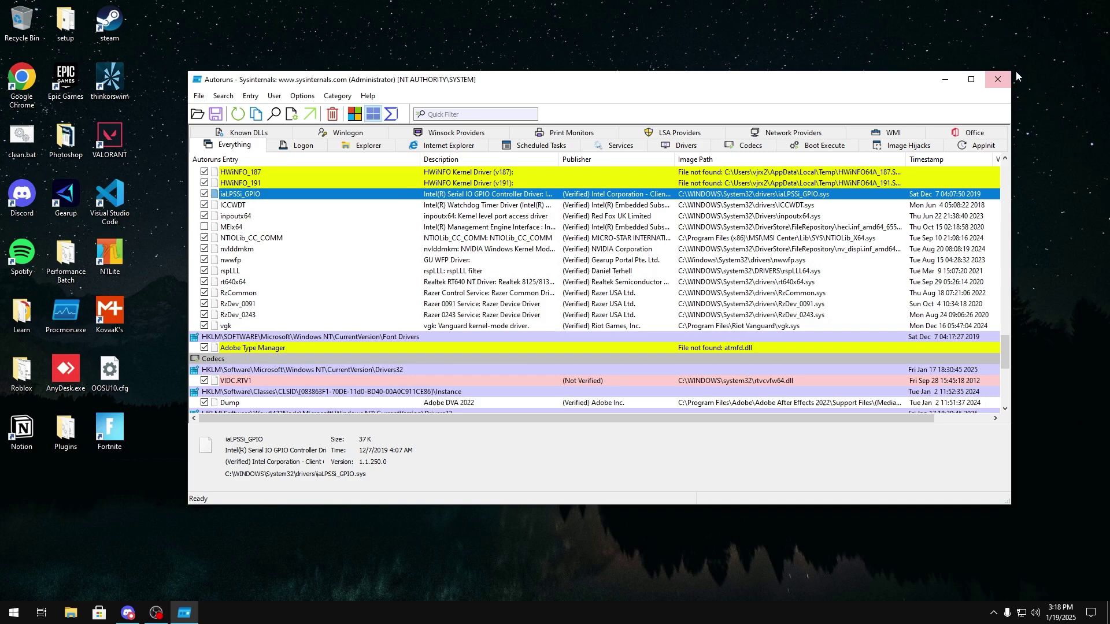
click(998, 79)
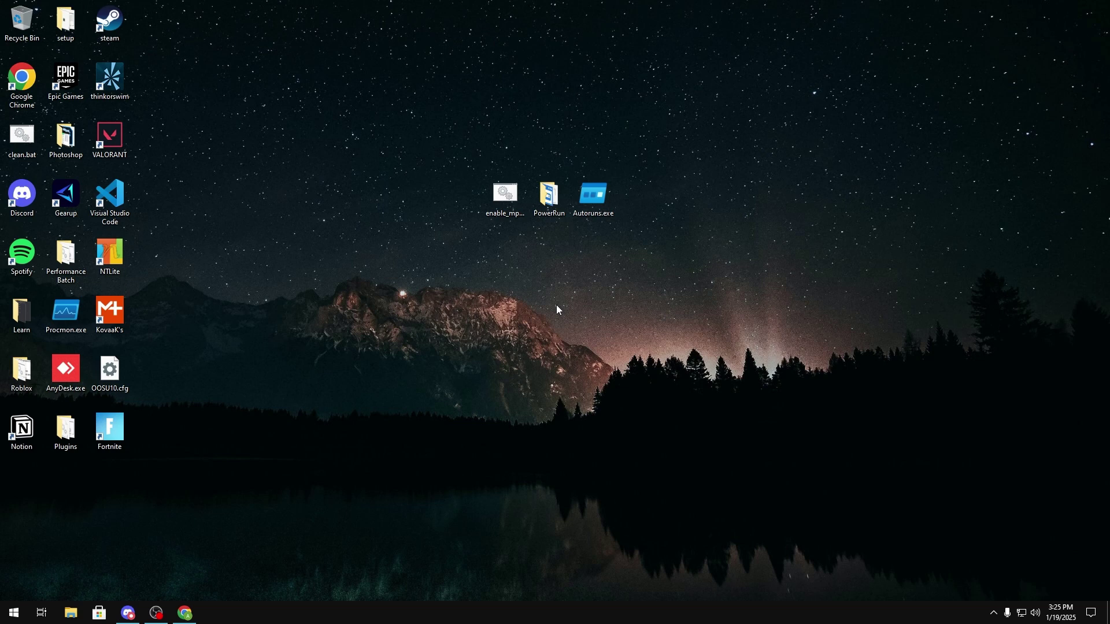
Step: Launch the Local Group Policy Editor with gpedit.msc, enlarge its window and widen the policy tree
key(super+r)
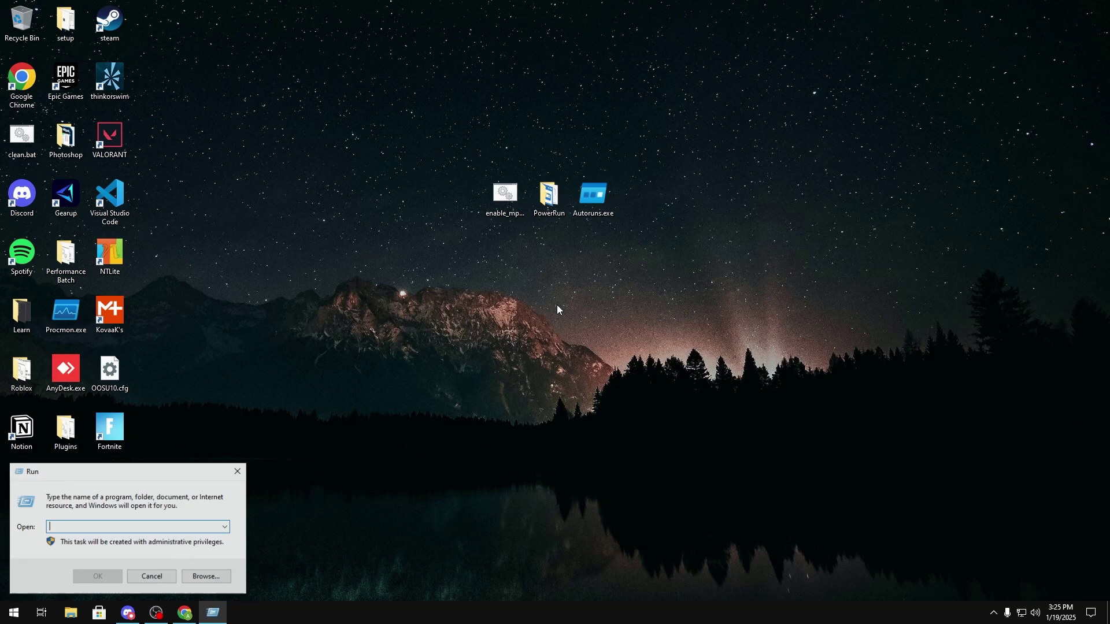
text(gpedit.msc)
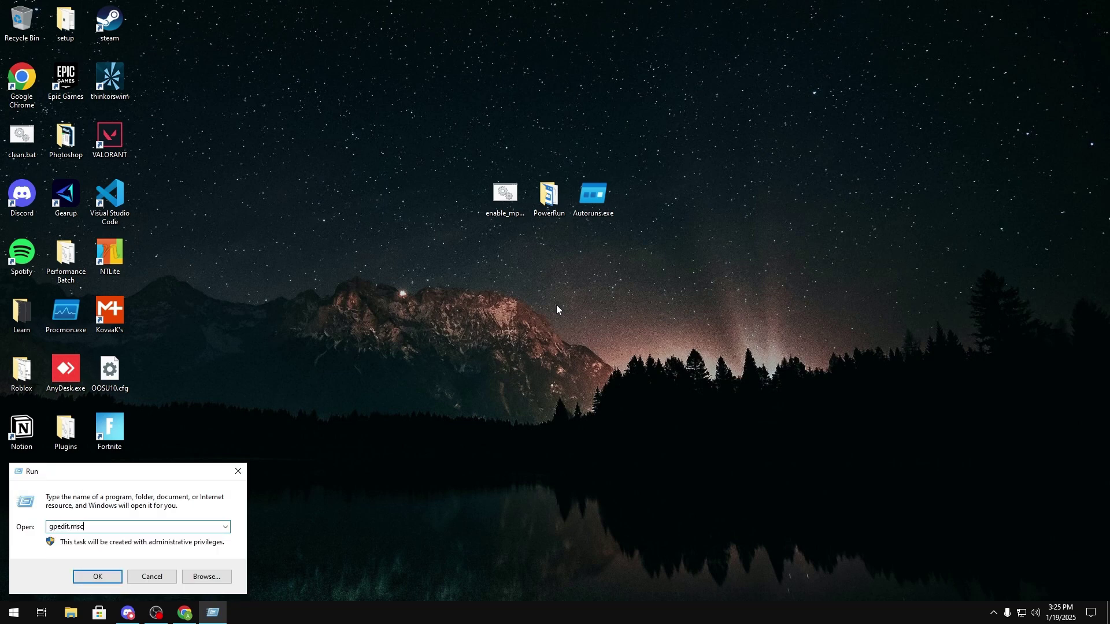
key(Return)
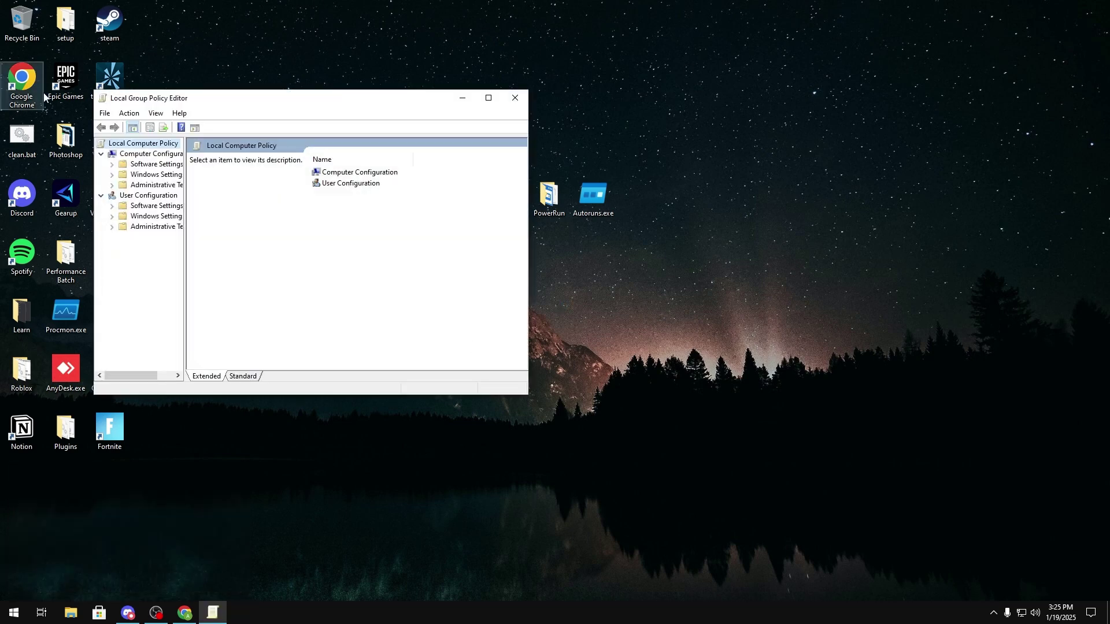
drag(236, 103, 389, 106)
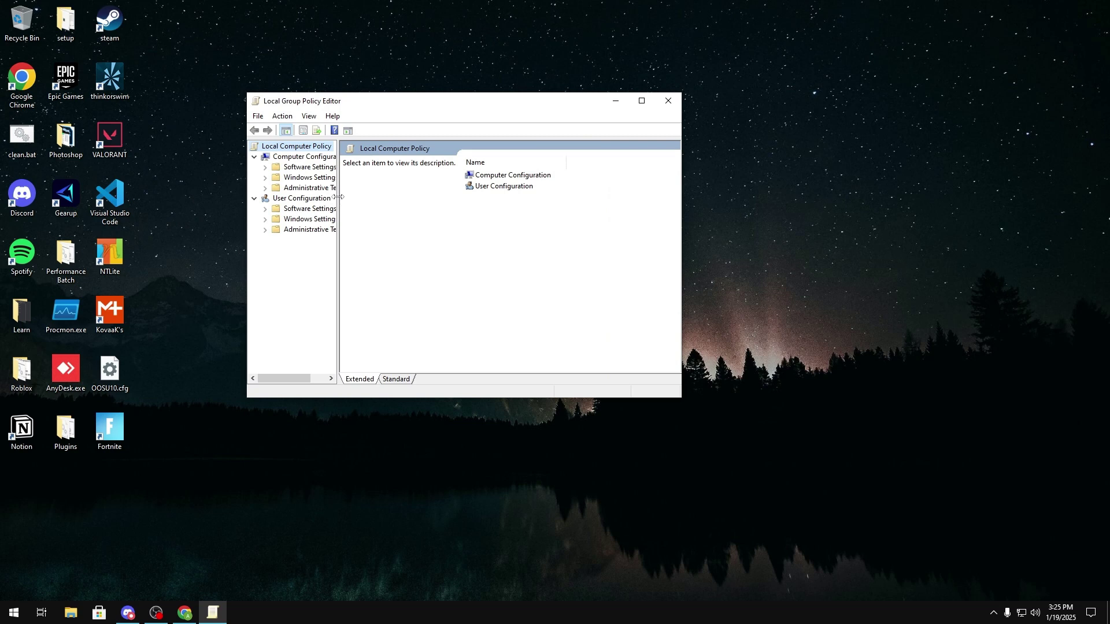
drag(338, 201, 453, 222)
drag(682, 399, 1004, 577)
drag(326, 106, 295, 49)
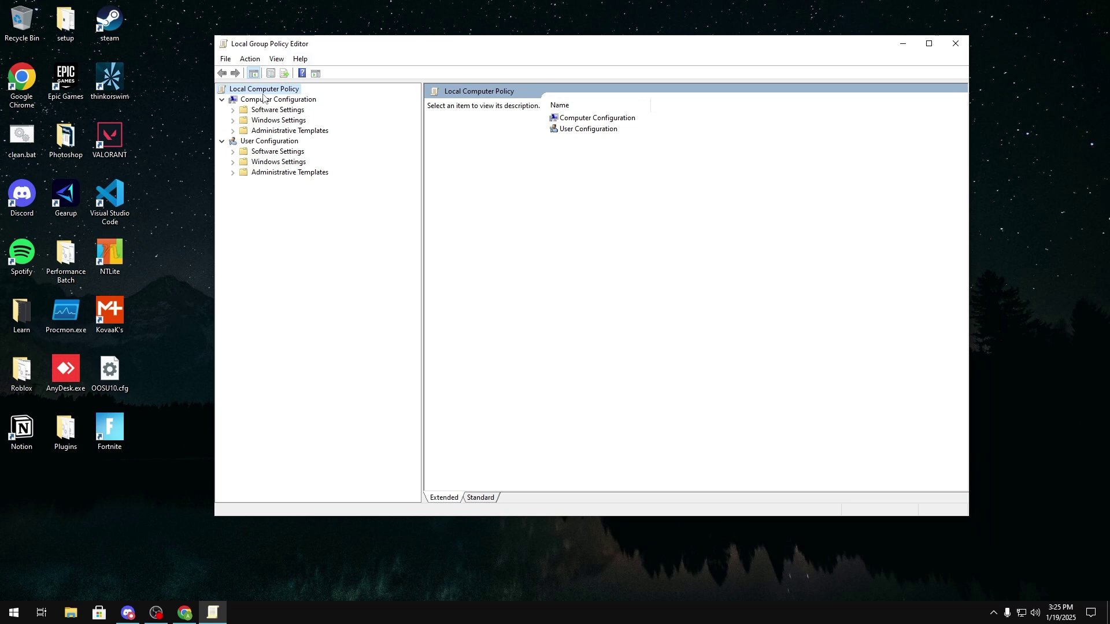
Step: Display the Policy-based QoS policies under Computer Configuration, Windows Settings
click(261, 101)
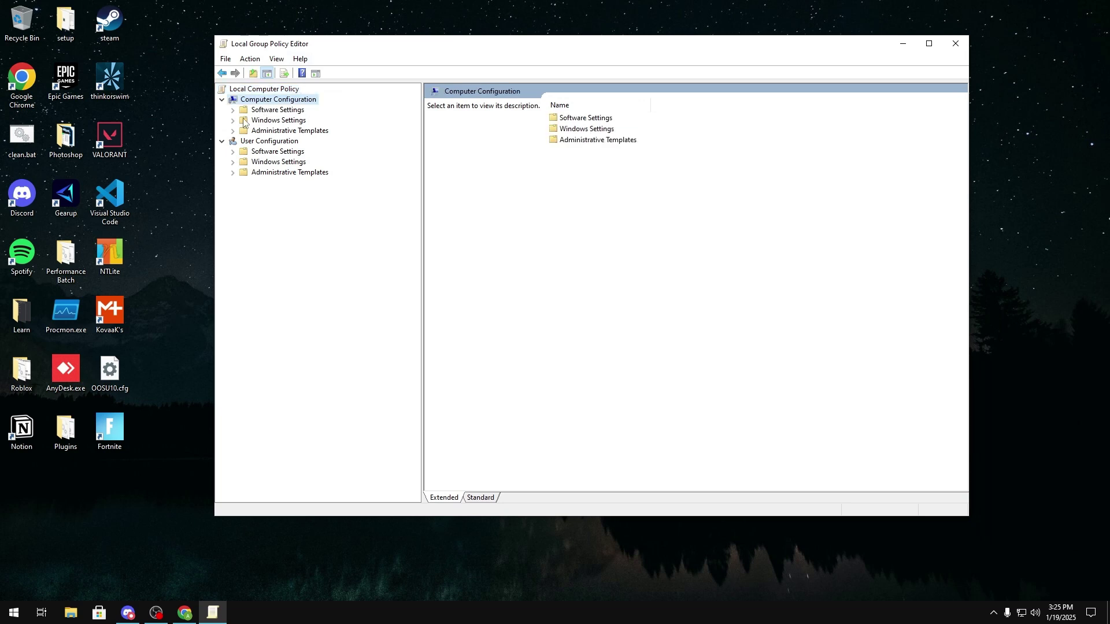
click(246, 121)
click(232, 121)
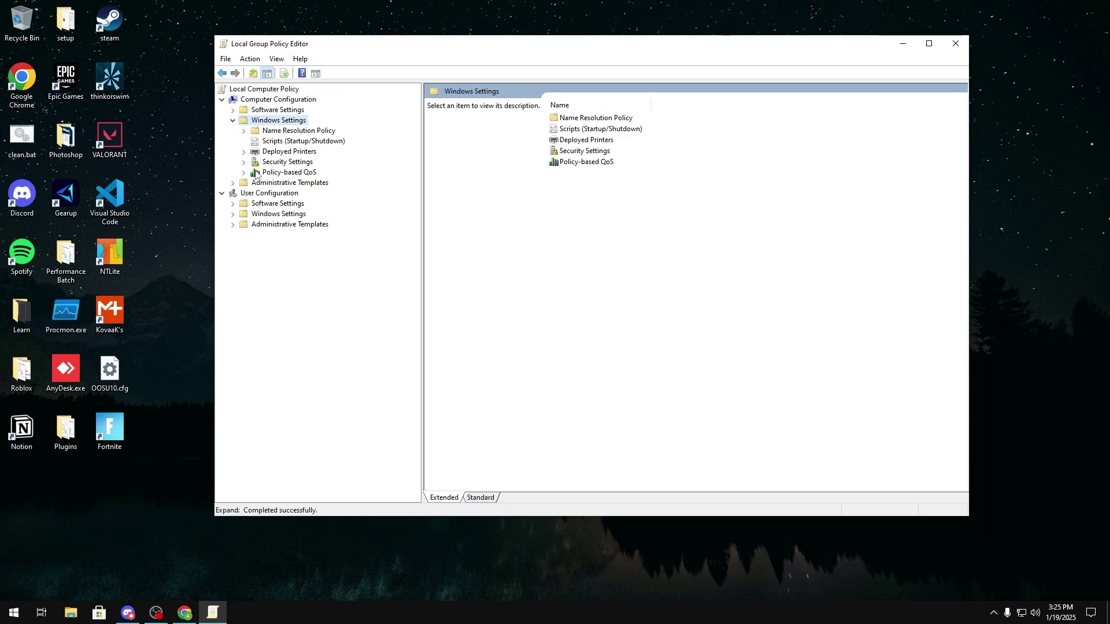
click(258, 173)
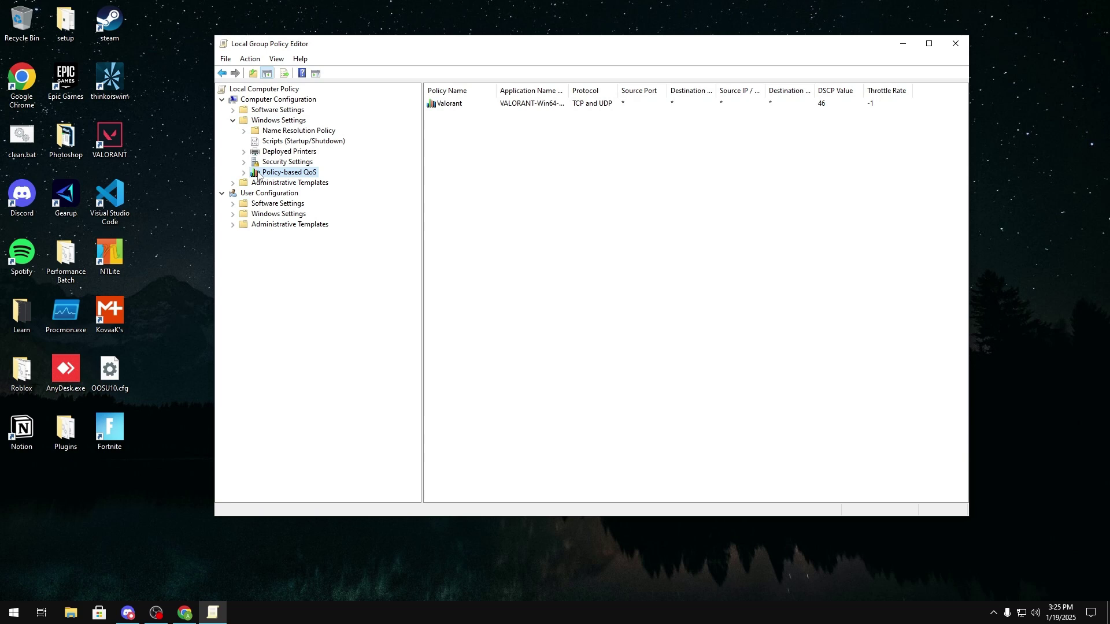
Step: Apply the DSCP Marking Override in Advanced QoS Settings, with marking requests from applications and services controlled and set to Ignored
right_click(258, 173)
click(315, 193)
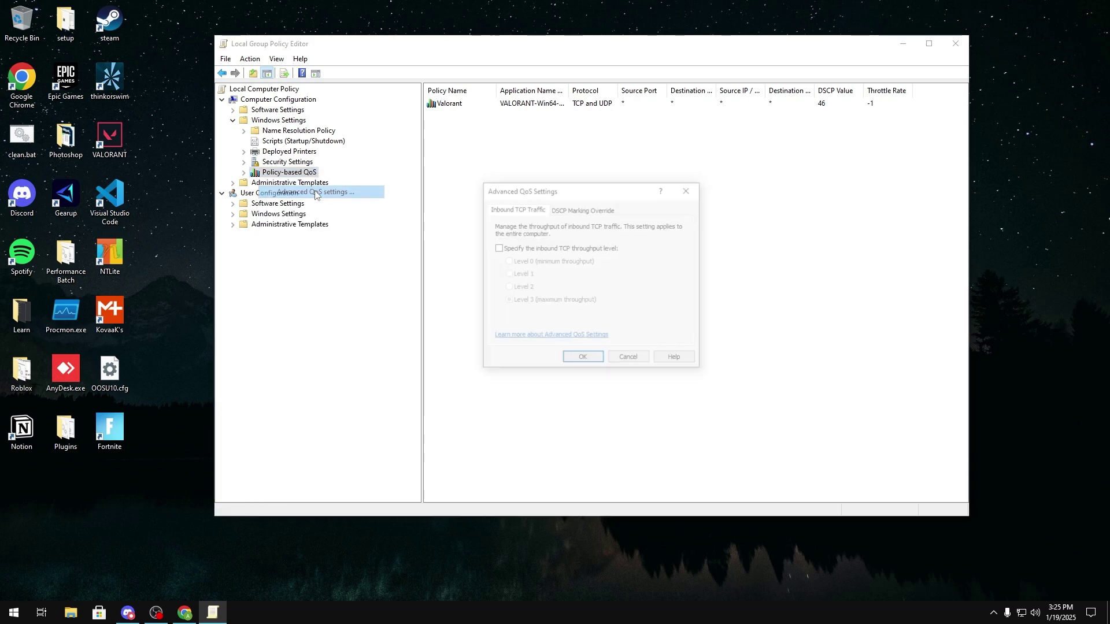
click(583, 211)
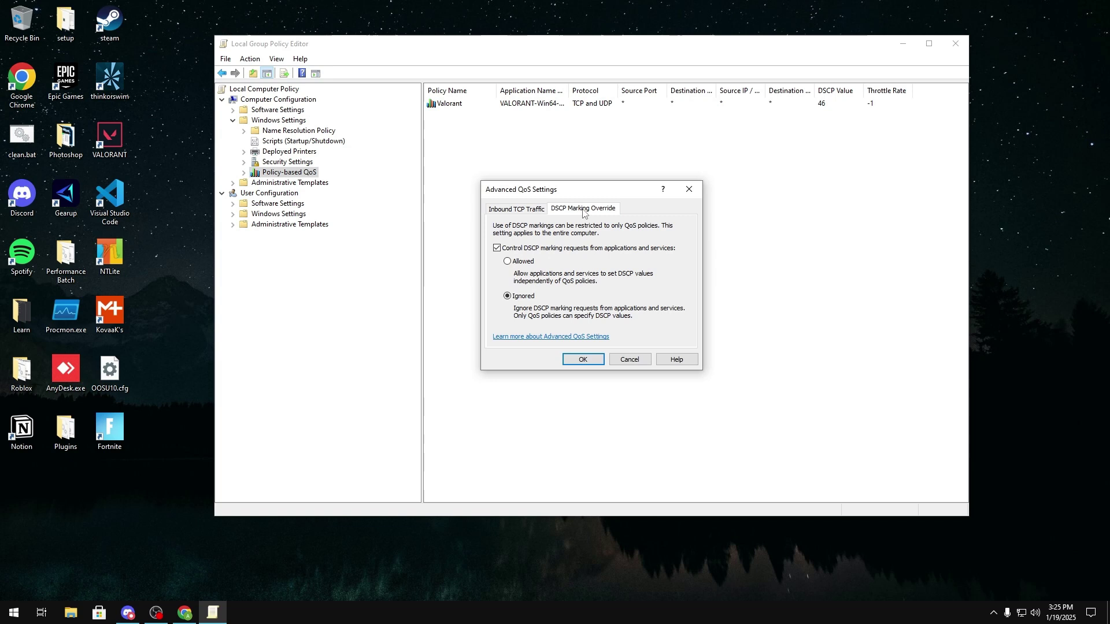
click(526, 251)
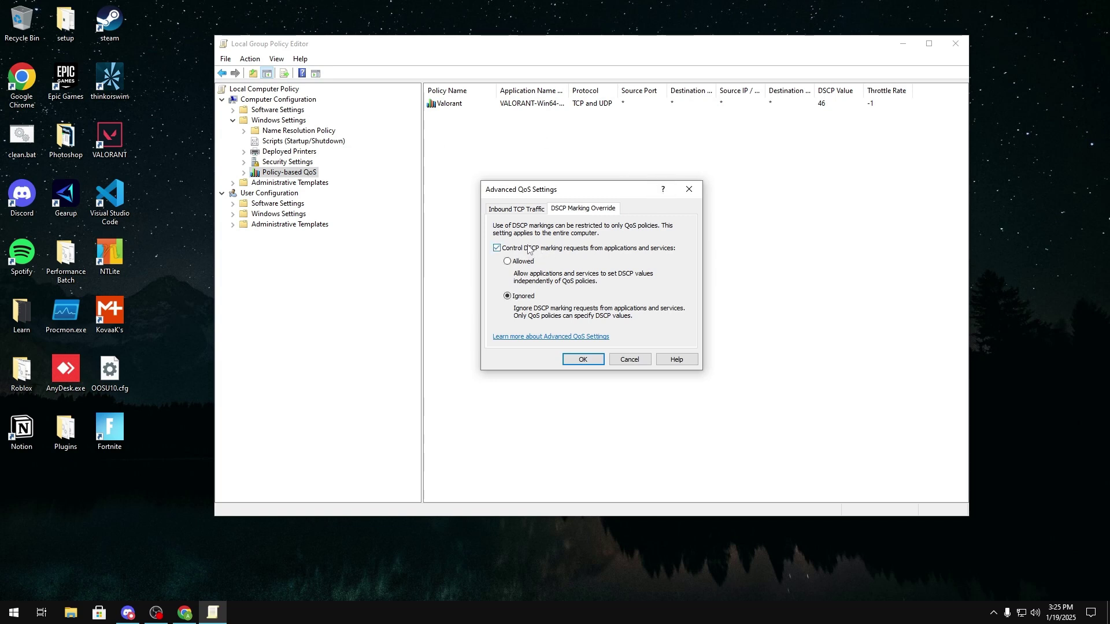
click(583, 360)
Step: Create a QoS policy named Fortnite with DSCP value 46, applied only to applications with a specific executable name
right_click(275, 172)
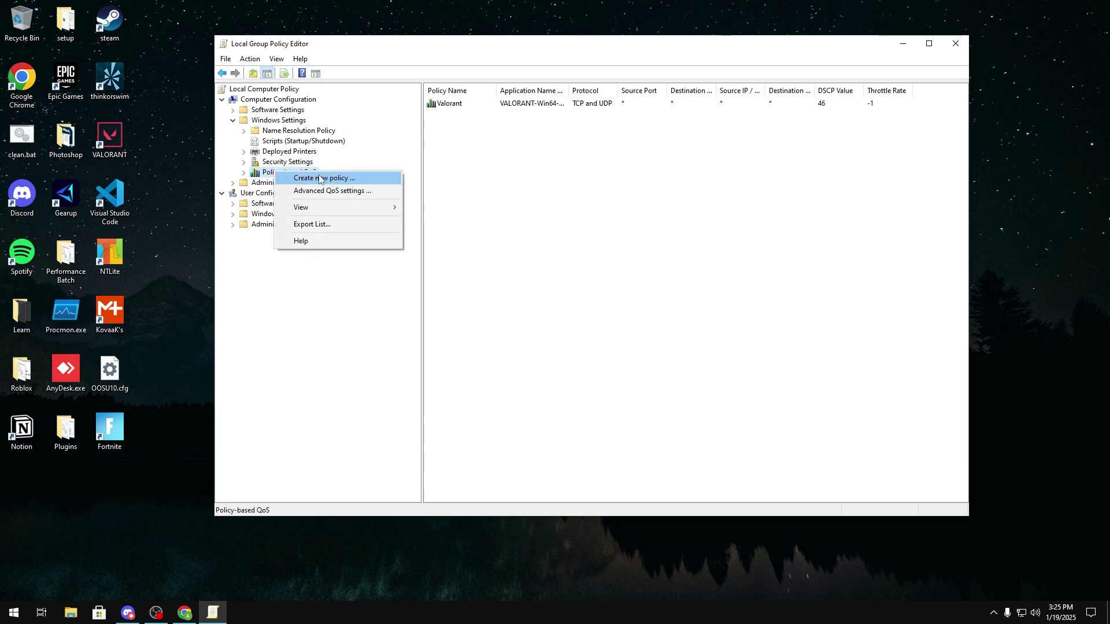
click(334, 179)
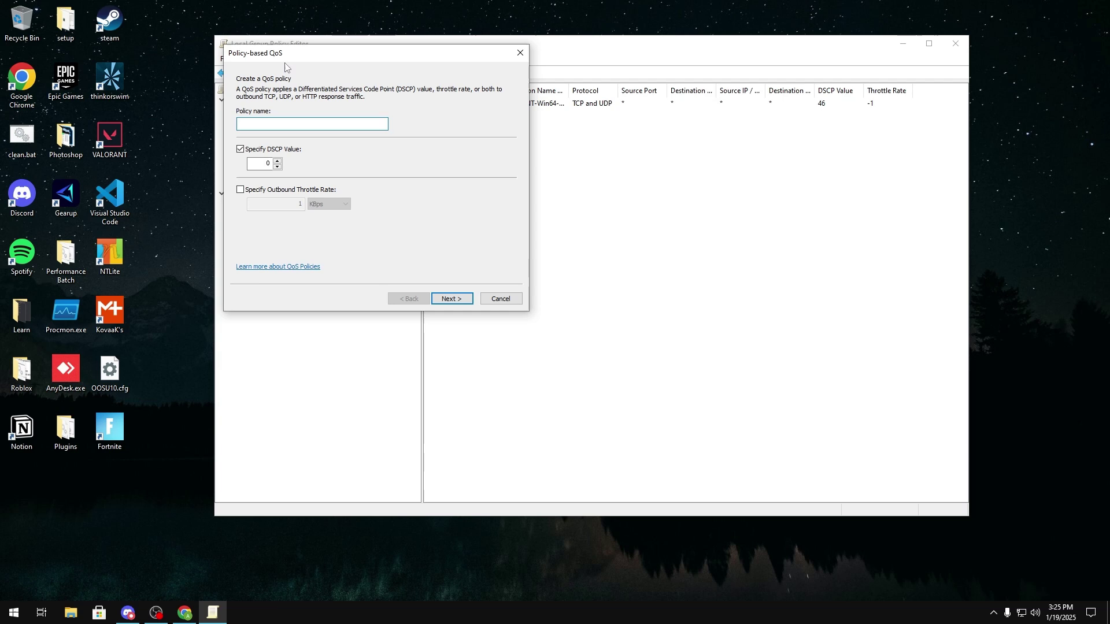
drag(311, 62, 339, 81)
text(Fortnite)
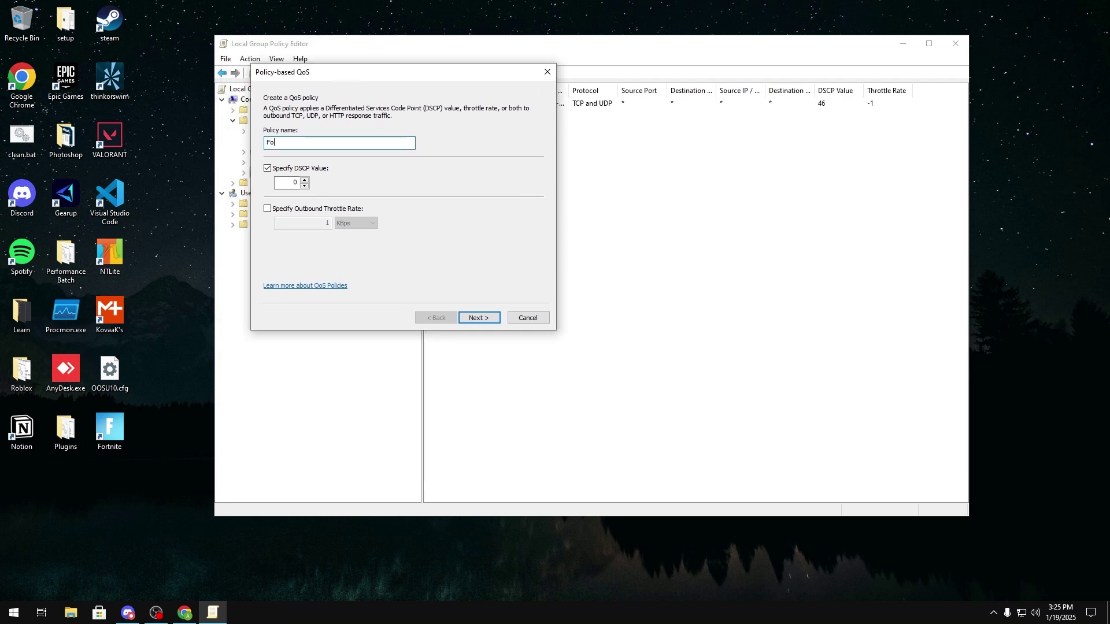
double_click(292, 182)
text(46)
click(474, 319)
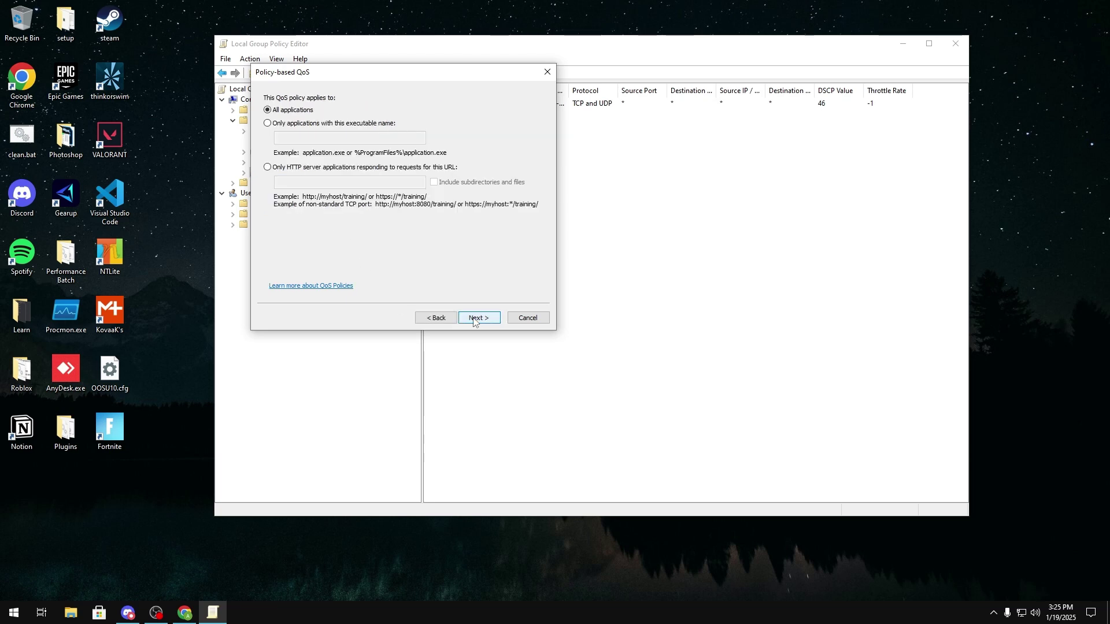
click(308, 125)
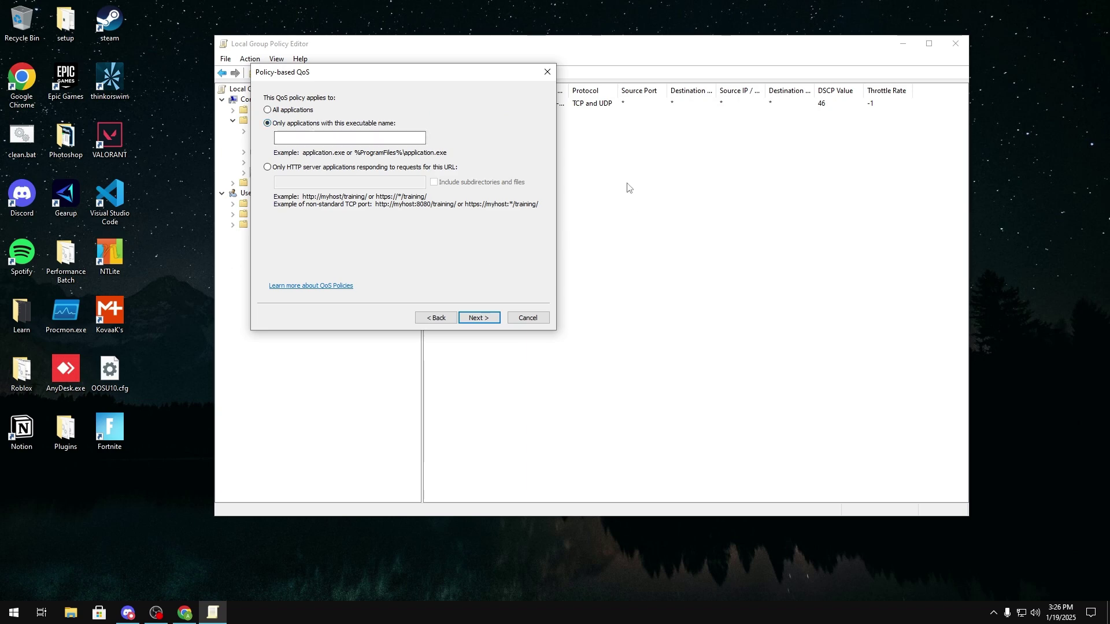
Step: In File Explorer, open Program Files\Epic Games\Fortnite\FortniteGame\Binaries\Win64 on Local Disk (C:)
click(69, 615)
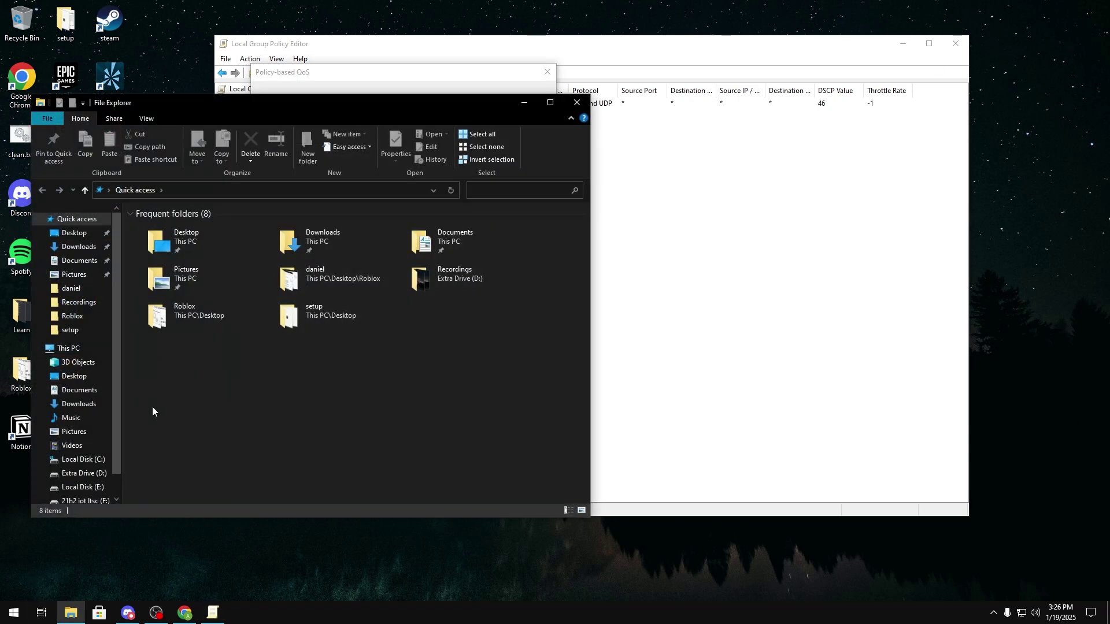
click(88, 461)
drag(273, 106, 492, 105)
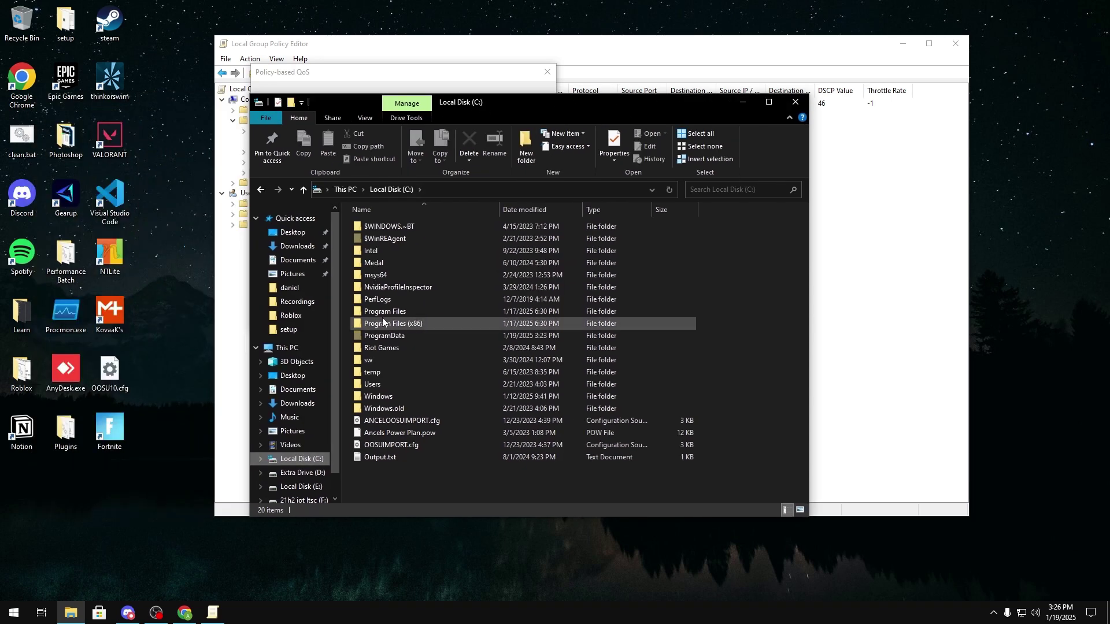
double_click(387, 313)
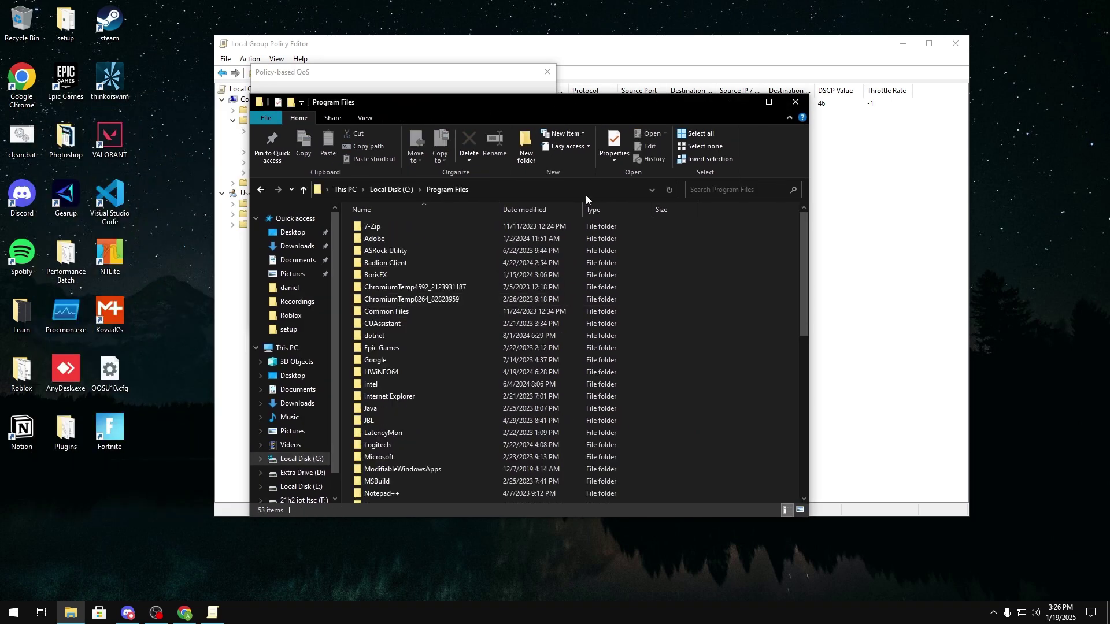
double_click(390, 348)
double_click(419, 225)
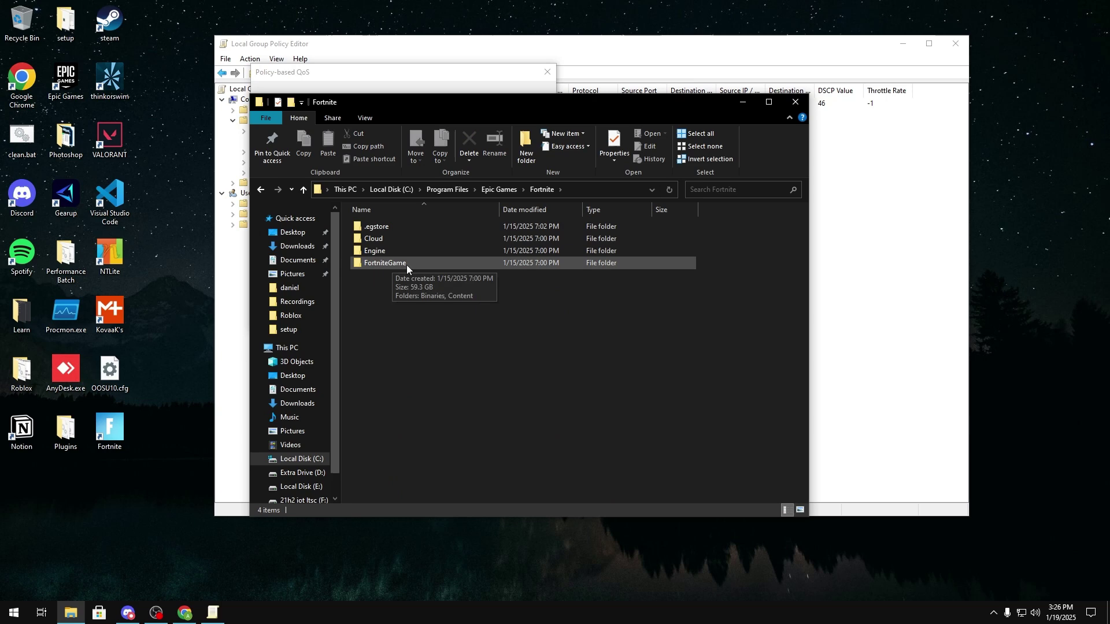
double_click(407, 264)
double_click(409, 225)
double_click(399, 239)
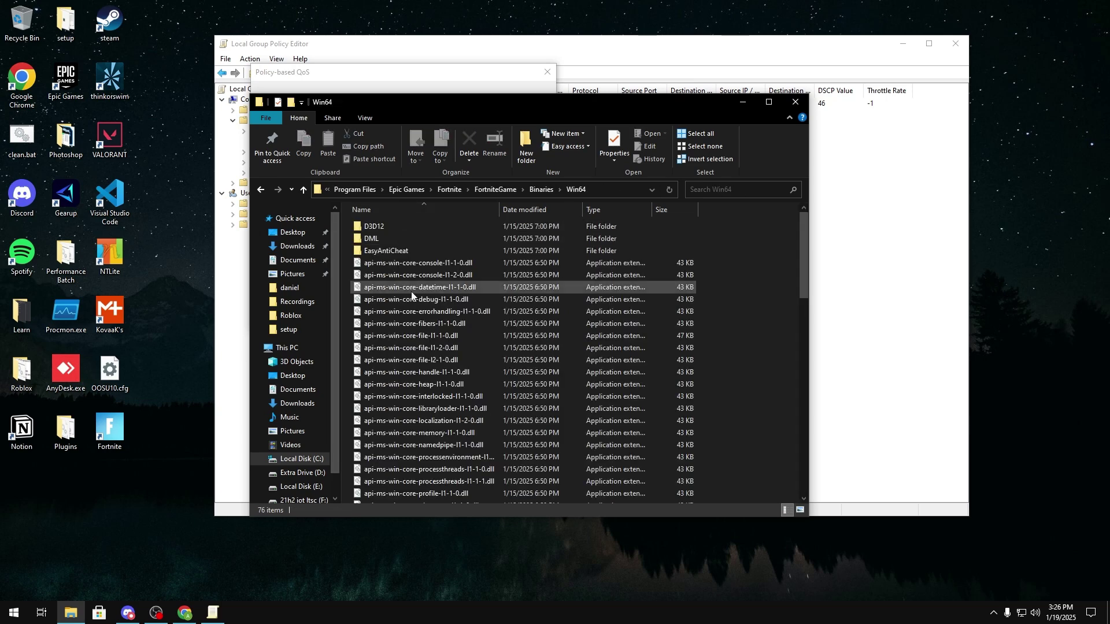
Step: Copy the full file name of FortniteClient-Win64-Shipping.exe, including its extension, and close the Win64 folder window
scroll(409, 349, down, 15)
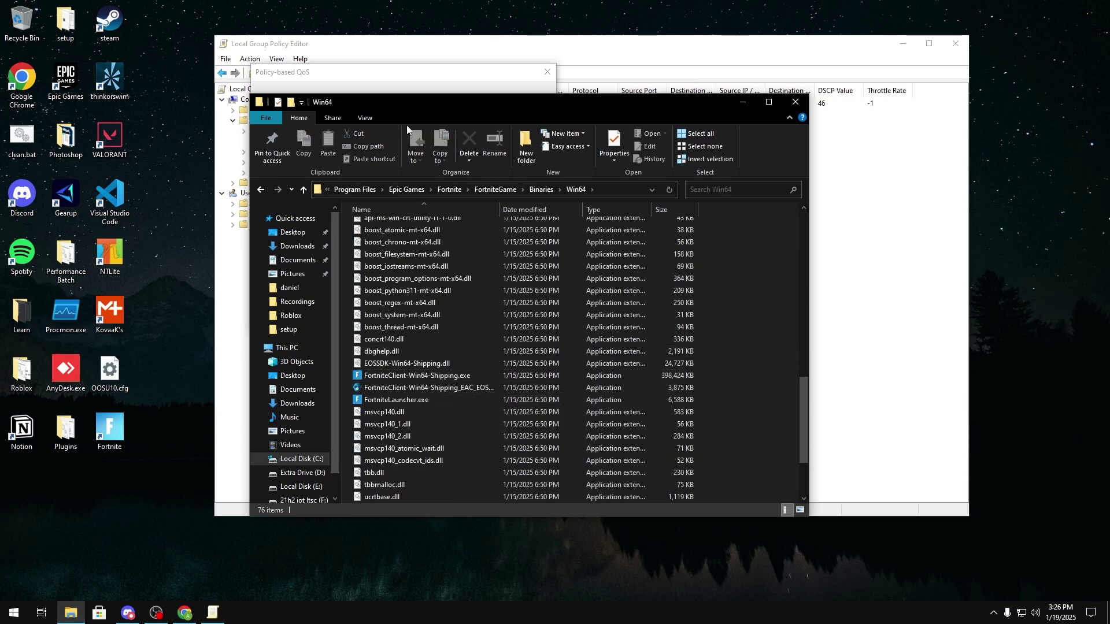
click(366, 118)
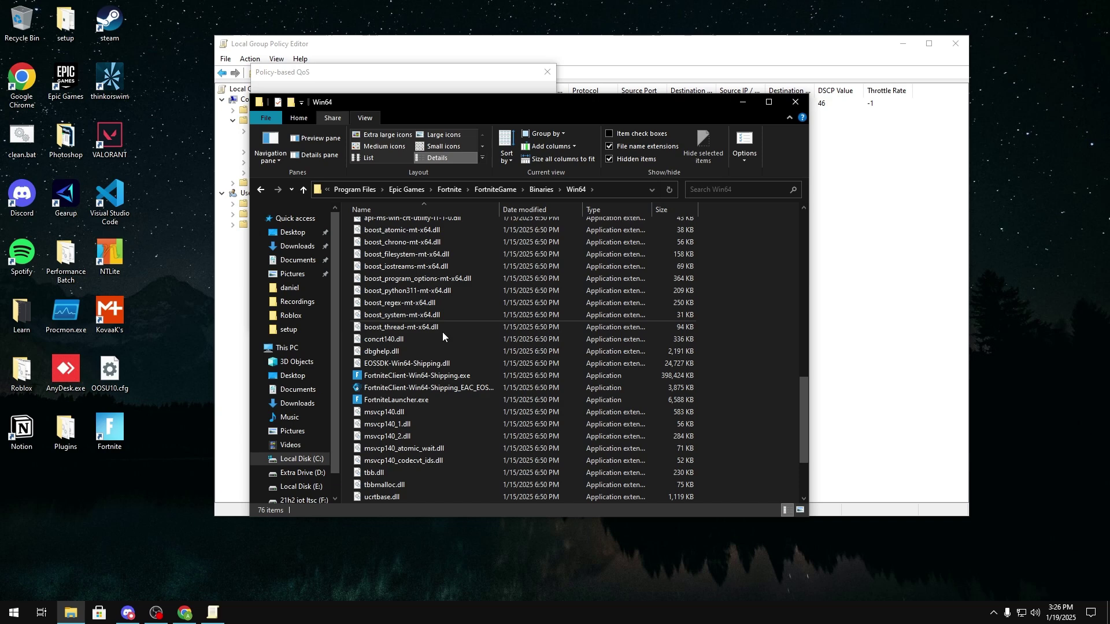
click(418, 371)
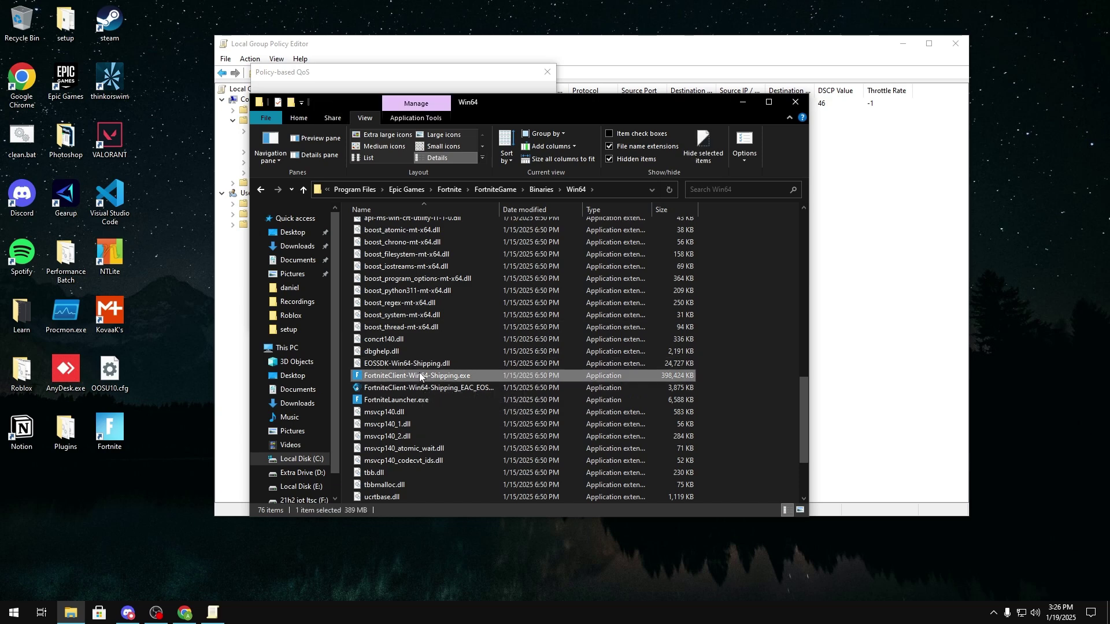
right_click(470, 375)
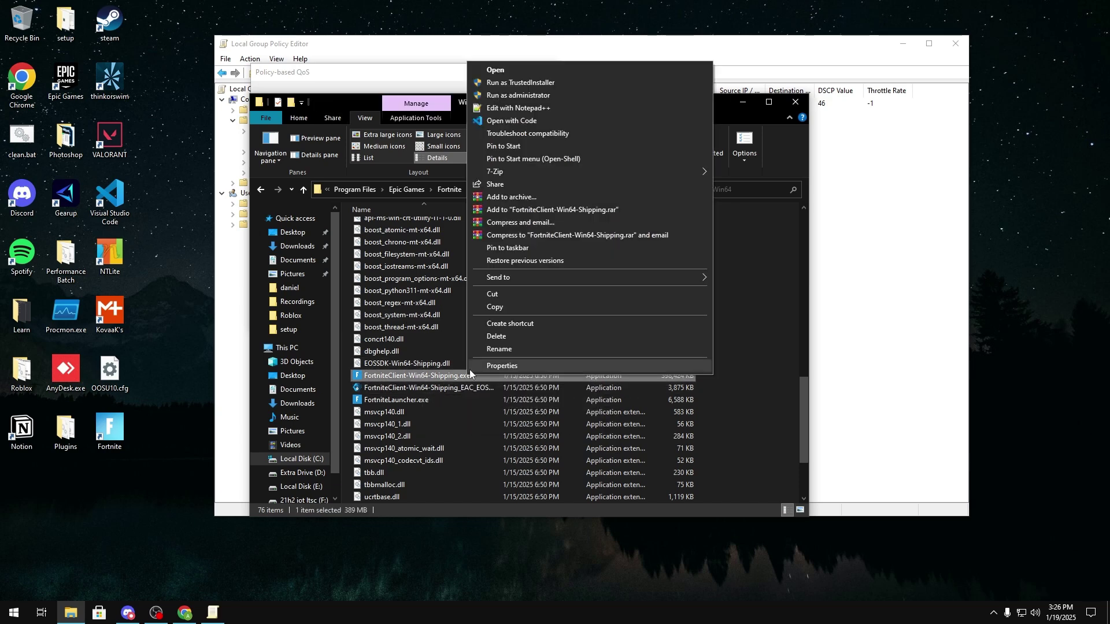
click(511, 347)
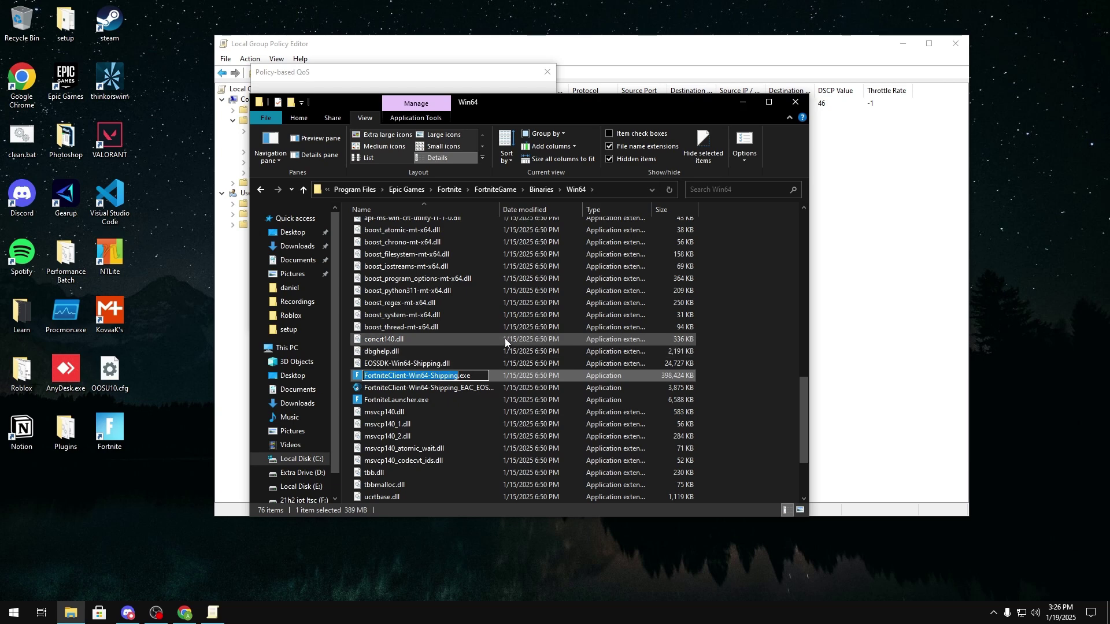
key(ctrl+a)
key(ctrl+c)
click(793, 103)
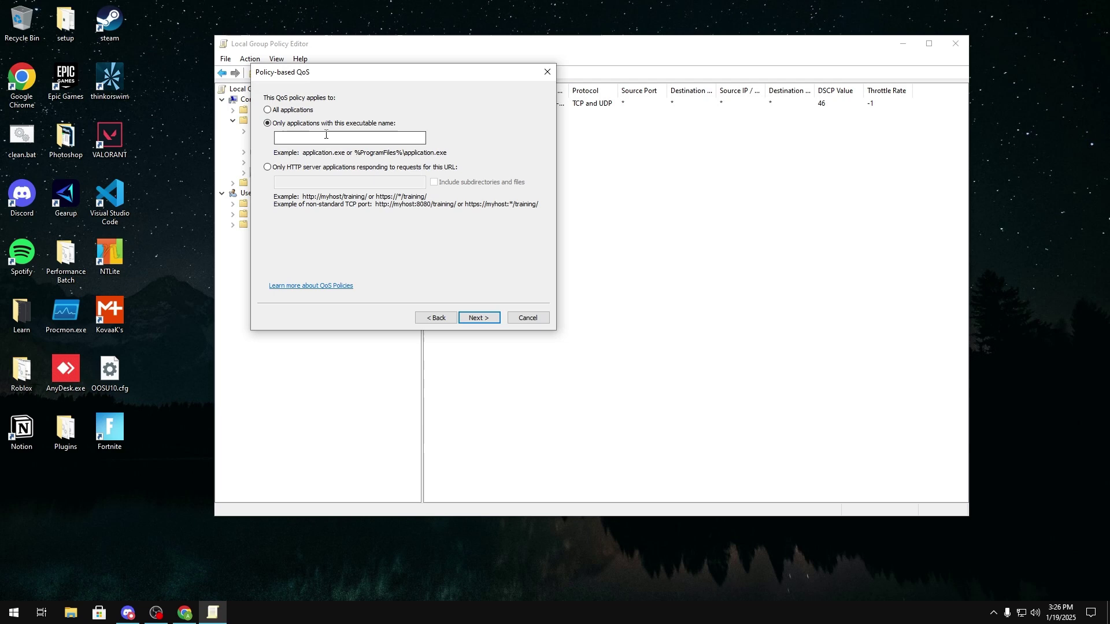
Step: Restrict the QoS policy to the executable FortniteClient-Win64-Shipping.exe and keep the default source and destination IP settings
click(305, 135)
key(ctrl+v)
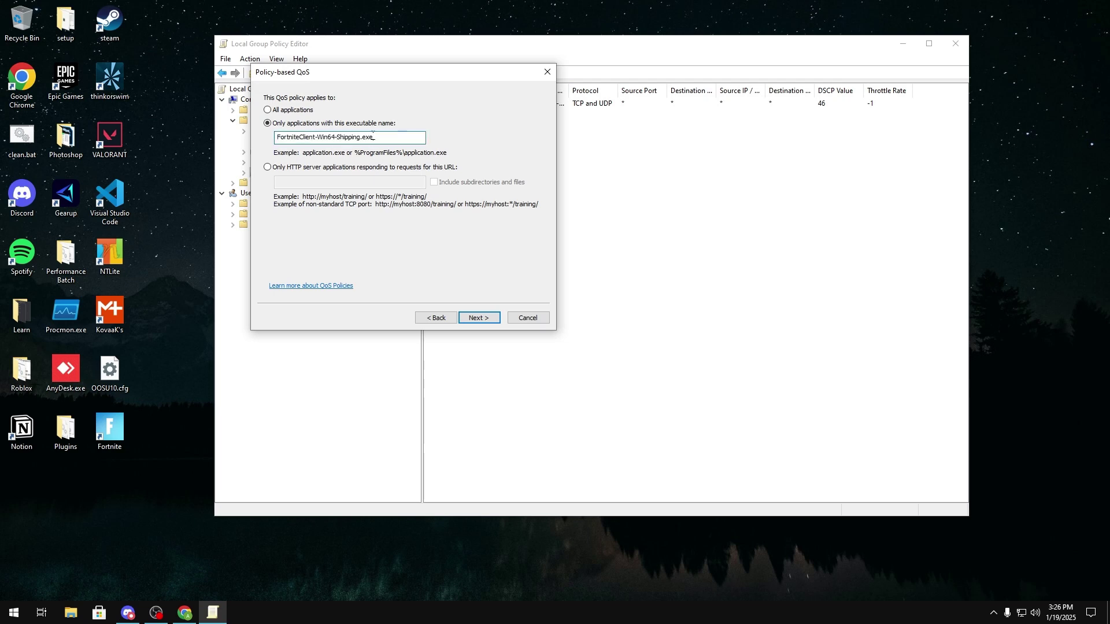
drag(376, 138, 276, 137)
click(394, 138)
drag(393, 138, 278, 138)
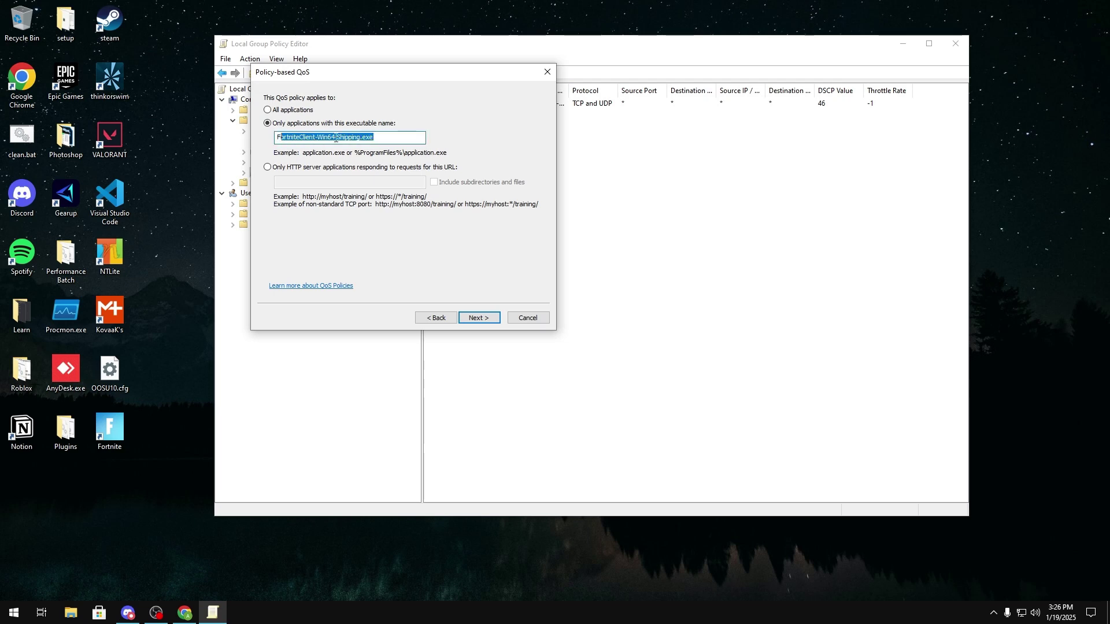
click(383, 138)
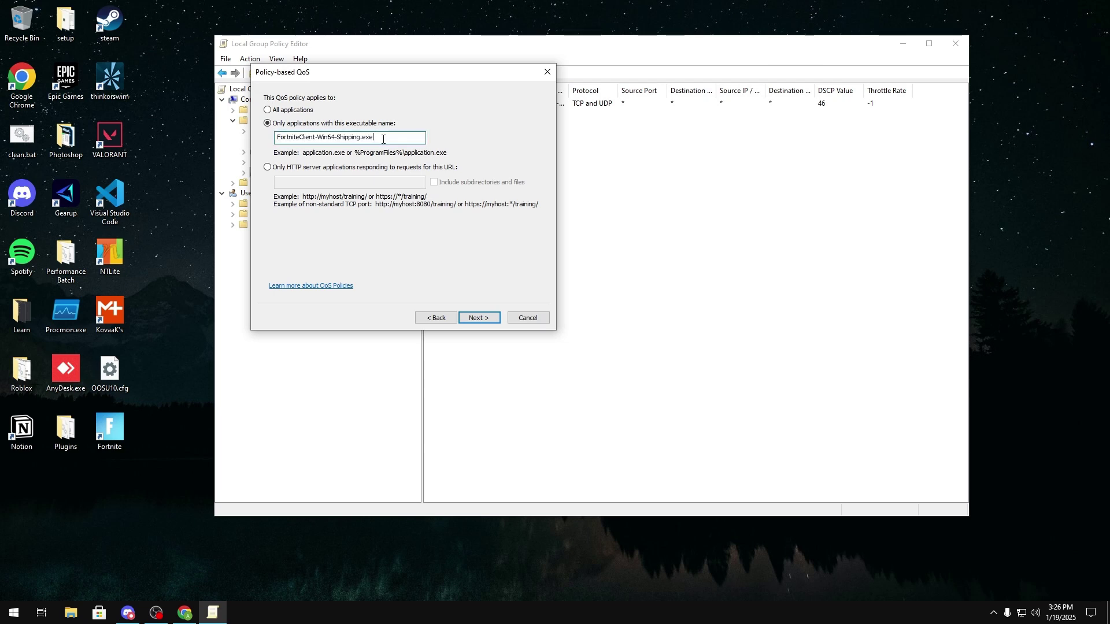
click(496, 318)
click(481, 317)
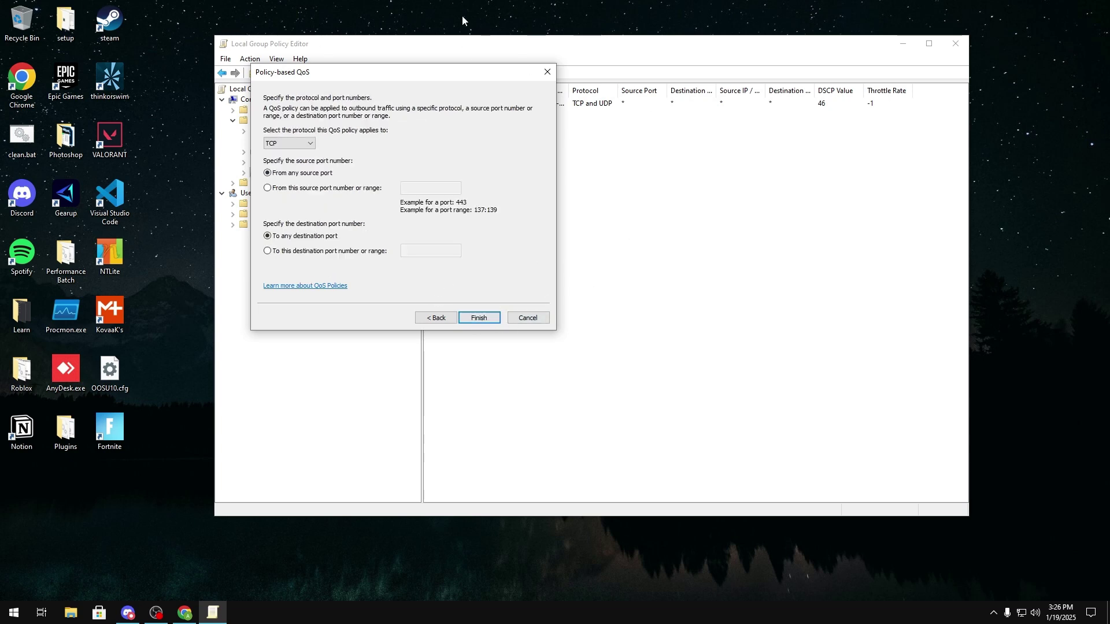
Step: Apply the QoS policy to the TCP and UDP protocols for any source and destination port, and finish creating it
scroll(300, 143, down, 1)
click(285, 144)
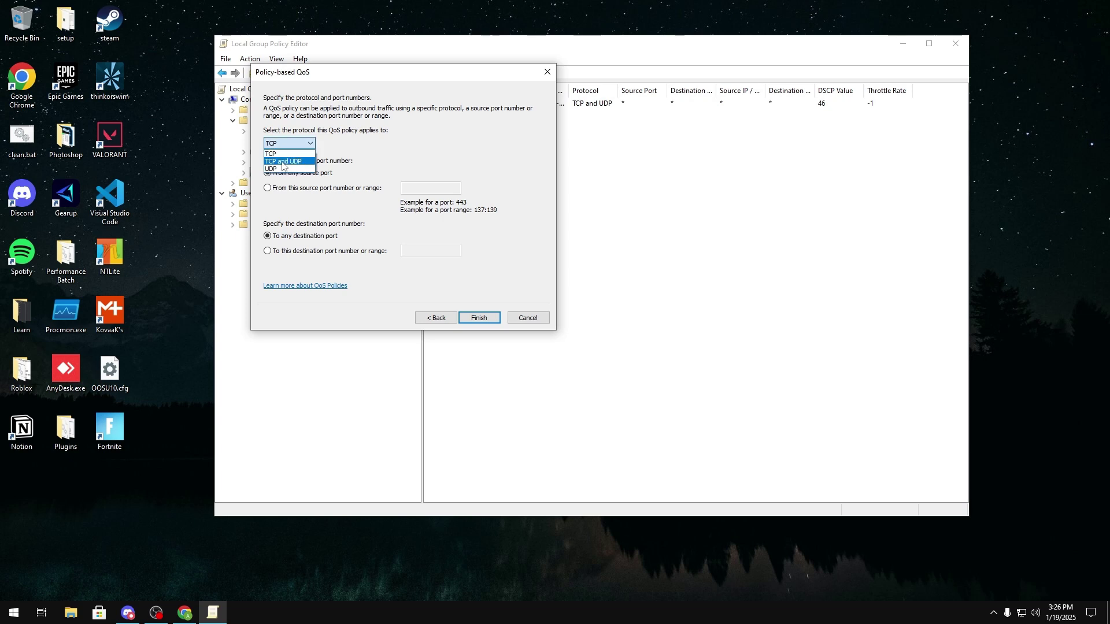
click(282, 163)
click(479, 319)
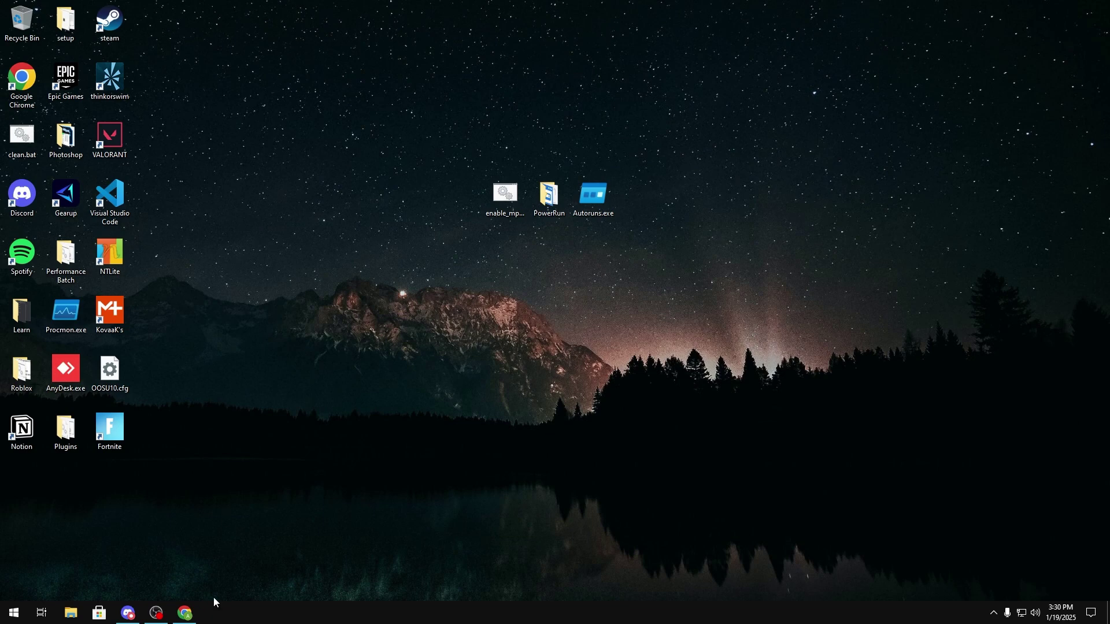
Step: Switch to Chrome to view the YouTube video on fixing ping spikes and packet loss, and minimize the browser
click(184, 613)
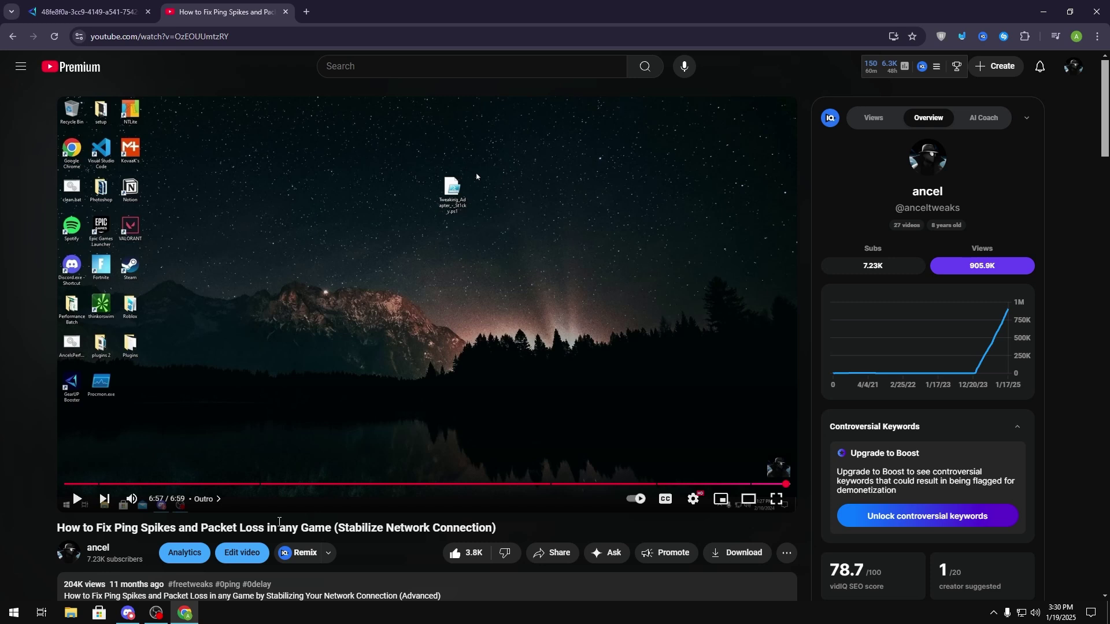
click(1044, 11)
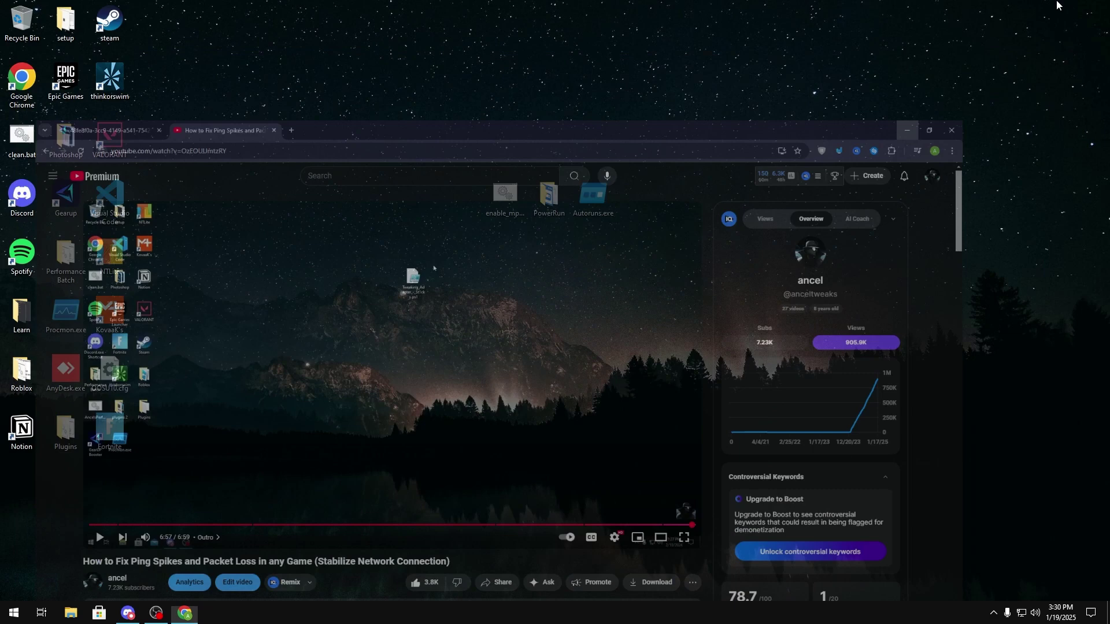